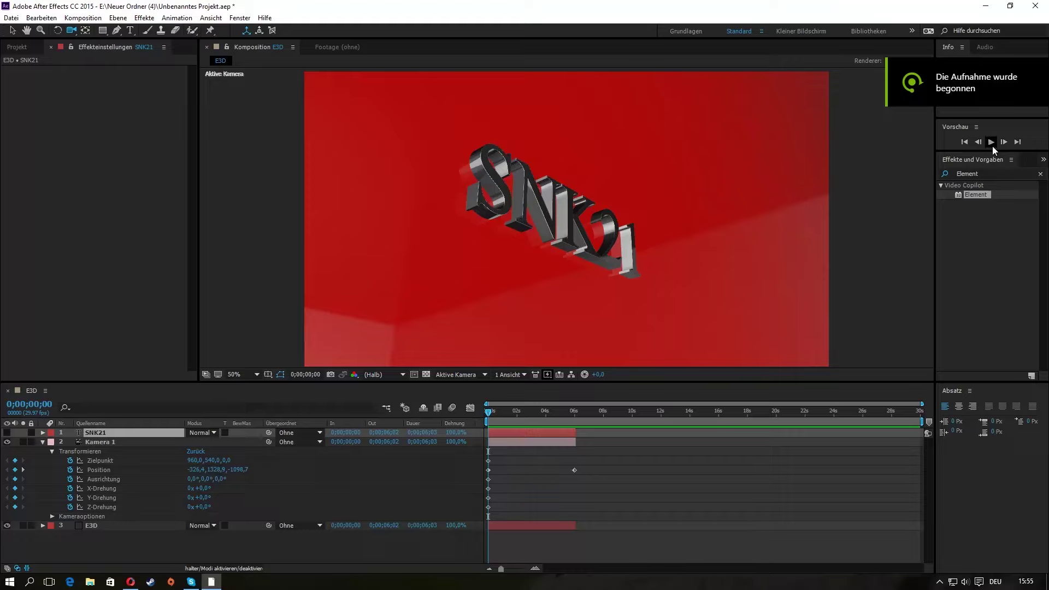
# - Play a preview of the finished chrome SNK21 animation
pyautogui.click(993, 146)
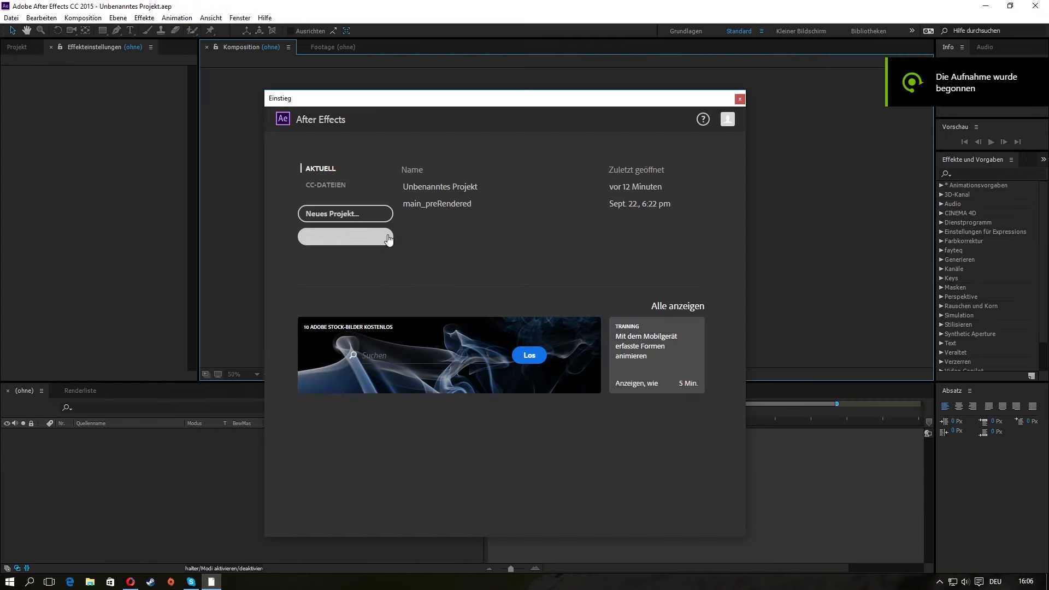
# - Start a new project with a 1920×1080, 29.97 fps HDTV composition named E3D
pyautogui.click(361, 219)
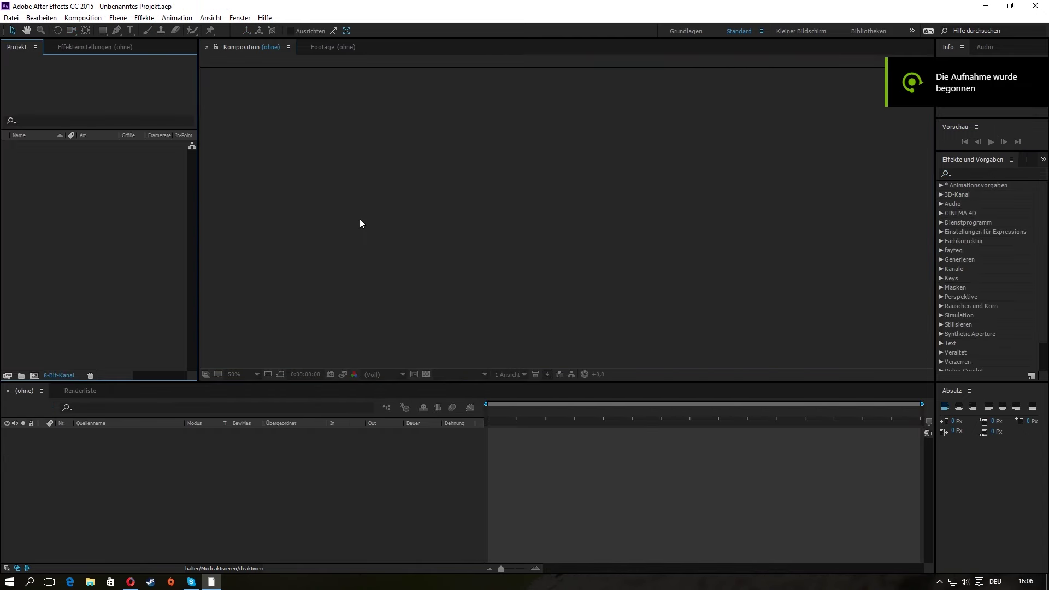
pyautogui.click(79, 20)
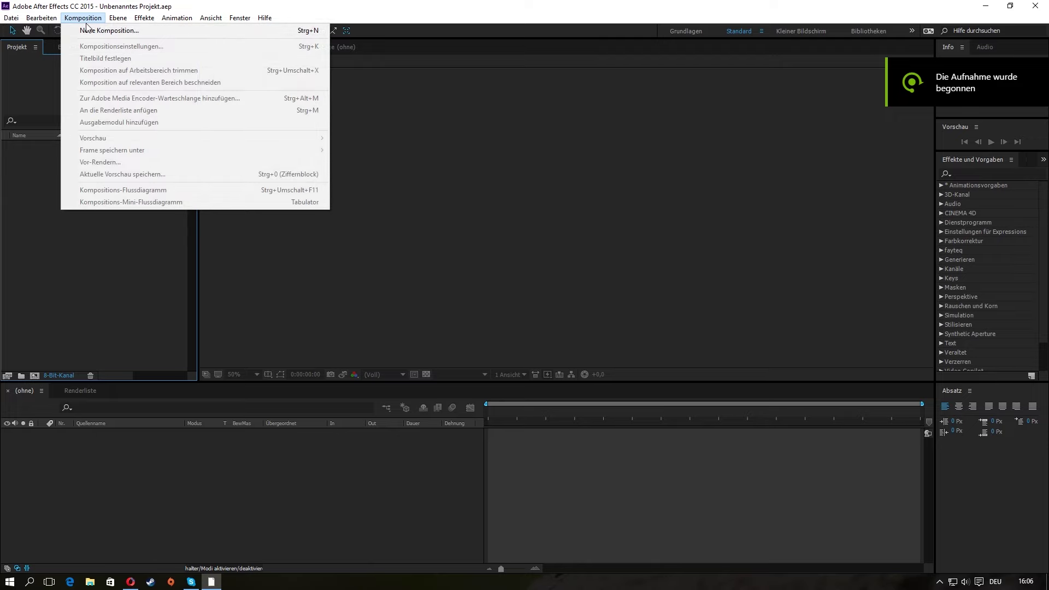
pyautogui.click(98, 31)
pyautogui.write('E3D')
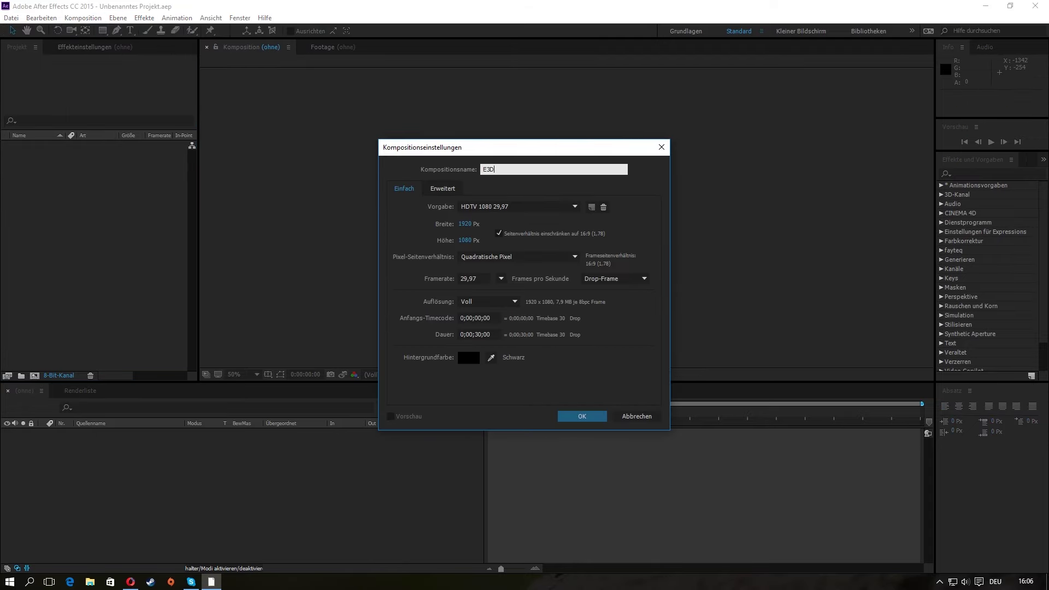
pyautogui.click(583, 417)
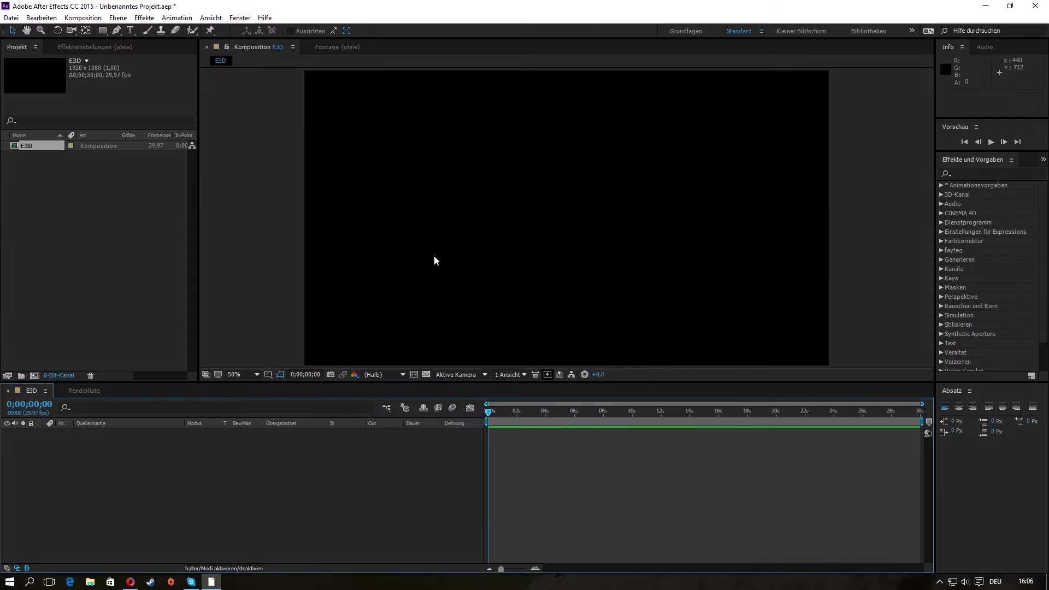
# - Add a full-frame 1920×1080 dark grey solid named E3D to the composition
pyautogui.click(119, 18)
pyautogui.moveTo(242, 36)
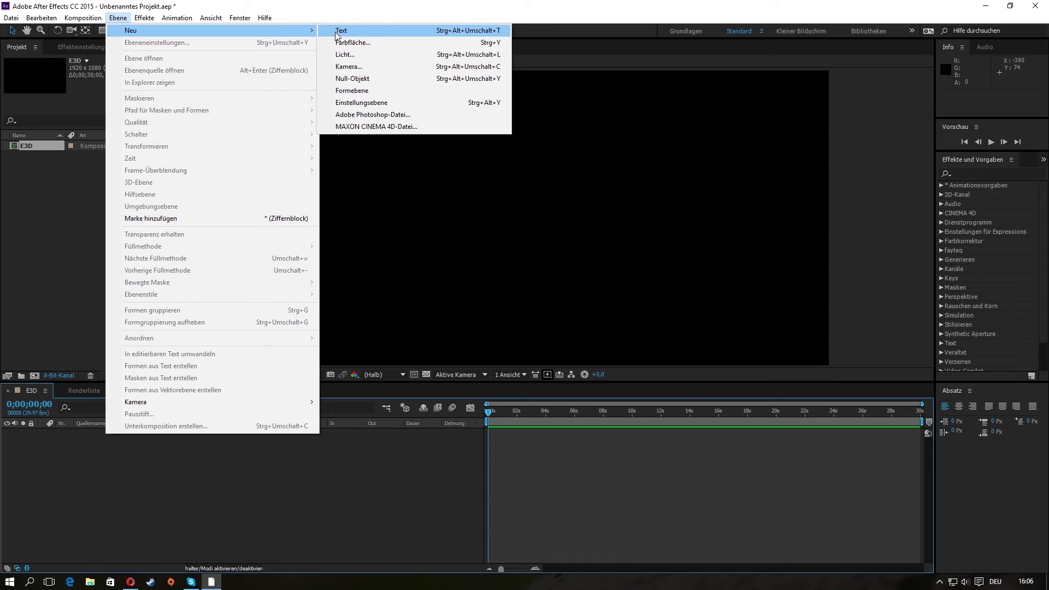
pyautogui.click(352, 42)
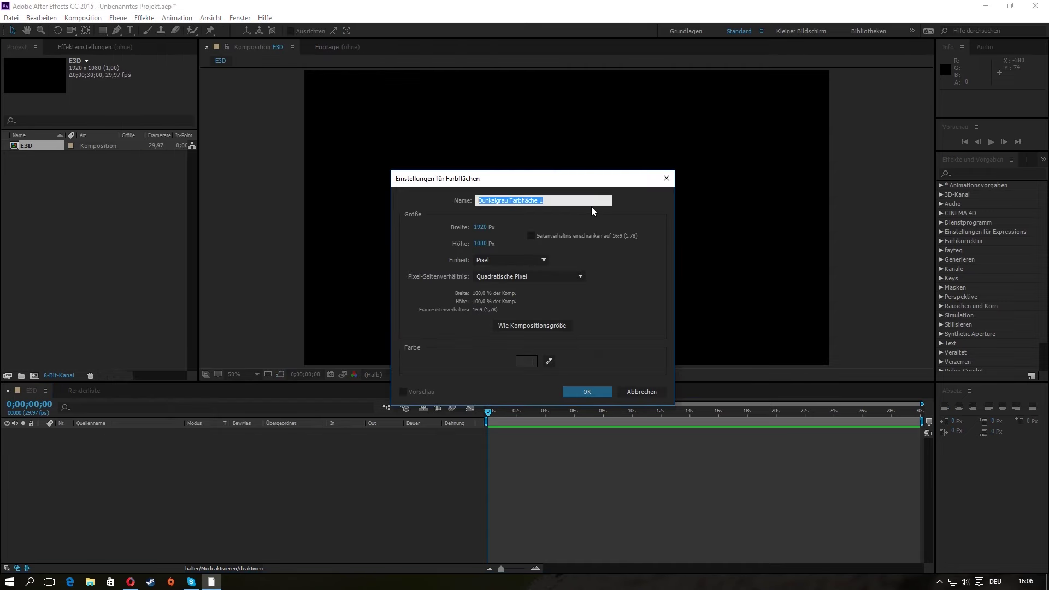
pyautogui.write('E3D')
pyautogui.click(587, 392)
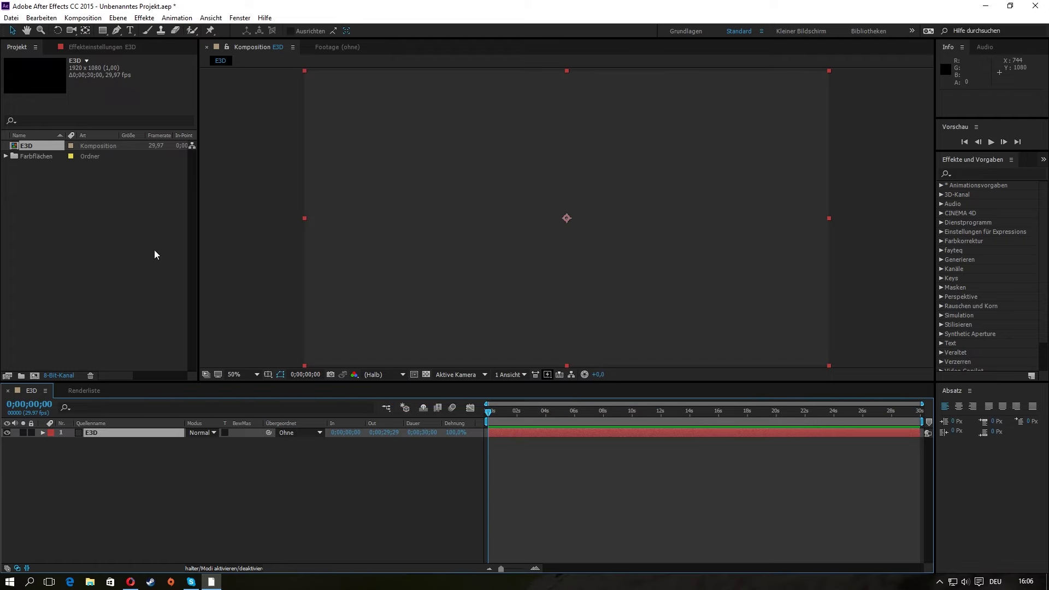
# - Create a text layer reading 'SNK21' in the composition
pyautogui.click(130, 31)
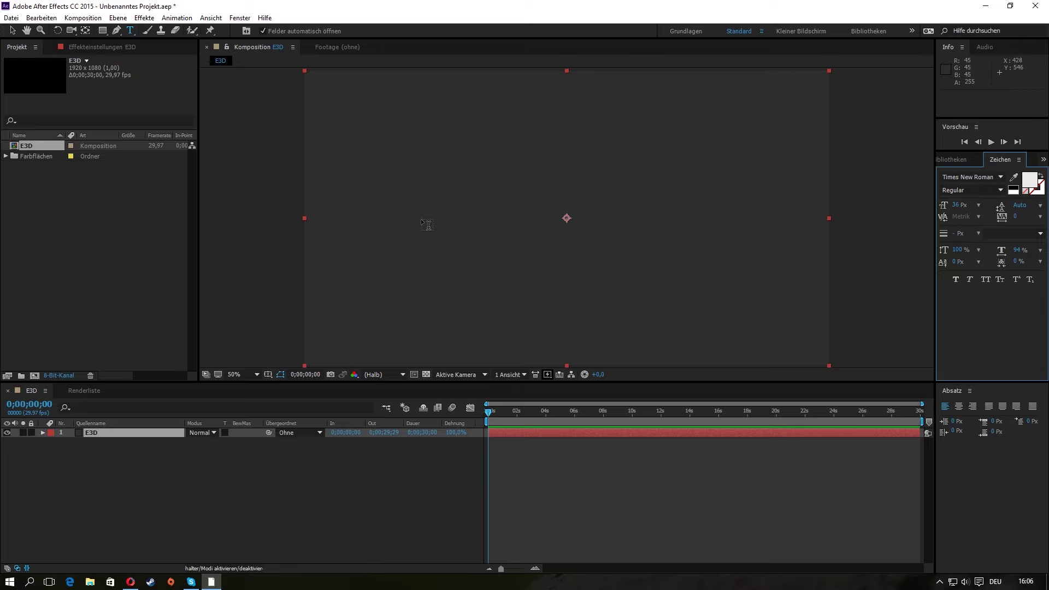
pyautogui.click(448, 219)
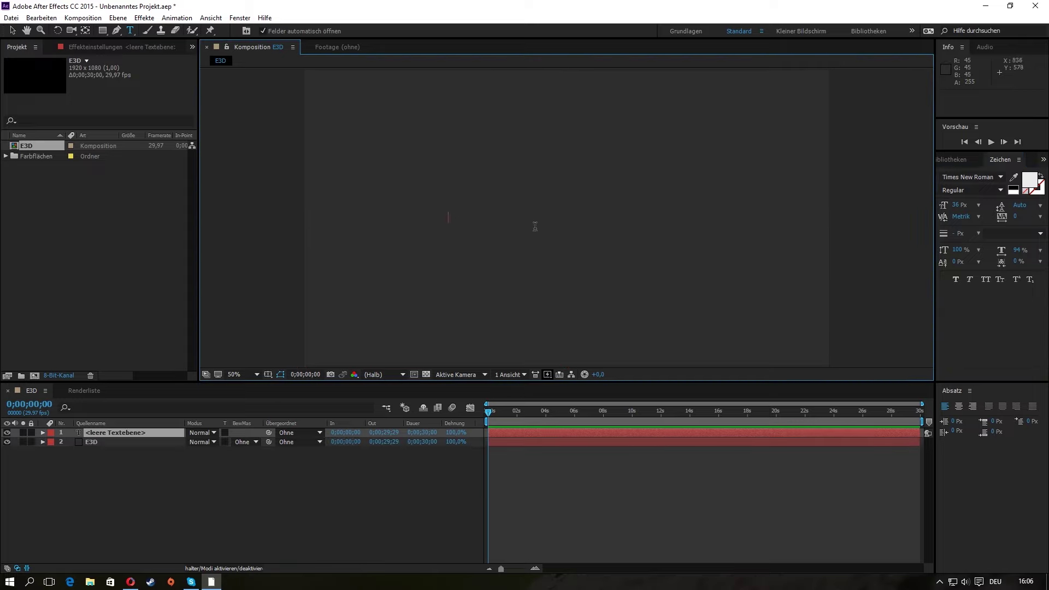
pyautogui.write('SNK')
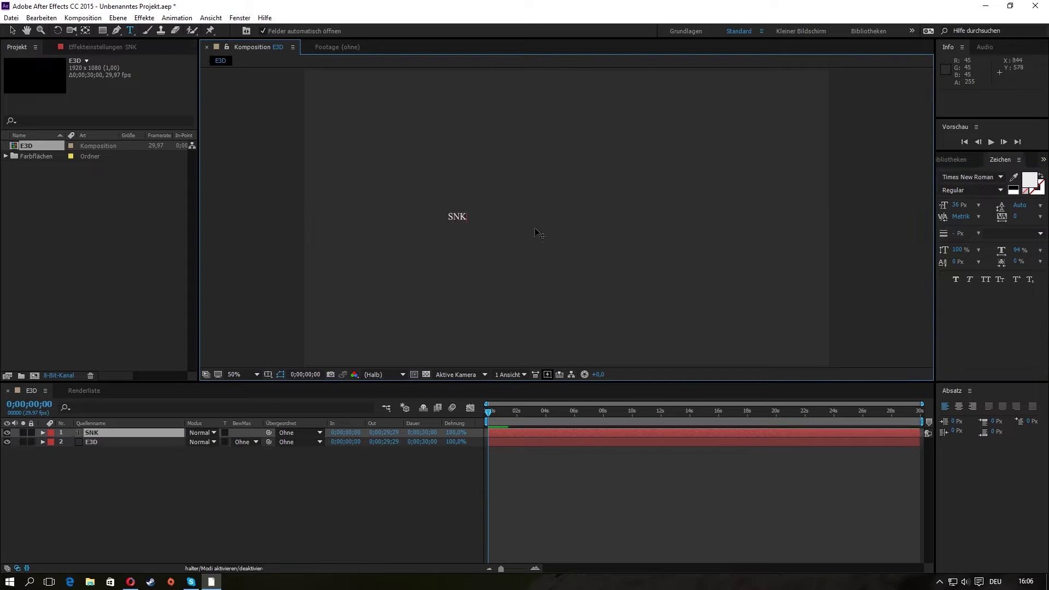
pyautogui.write('21')
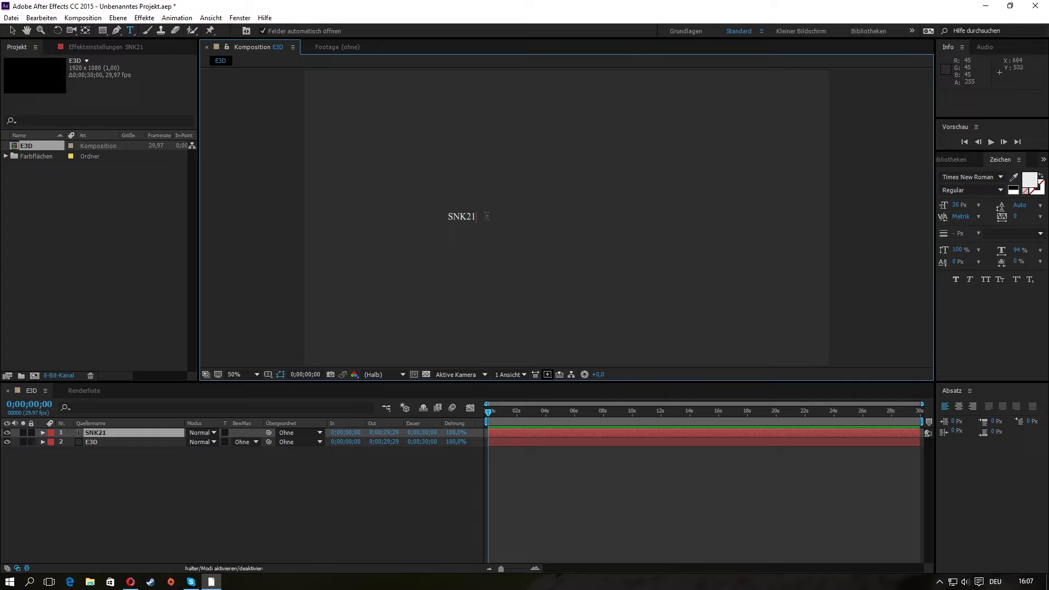
pyautogui.click(12, 32)
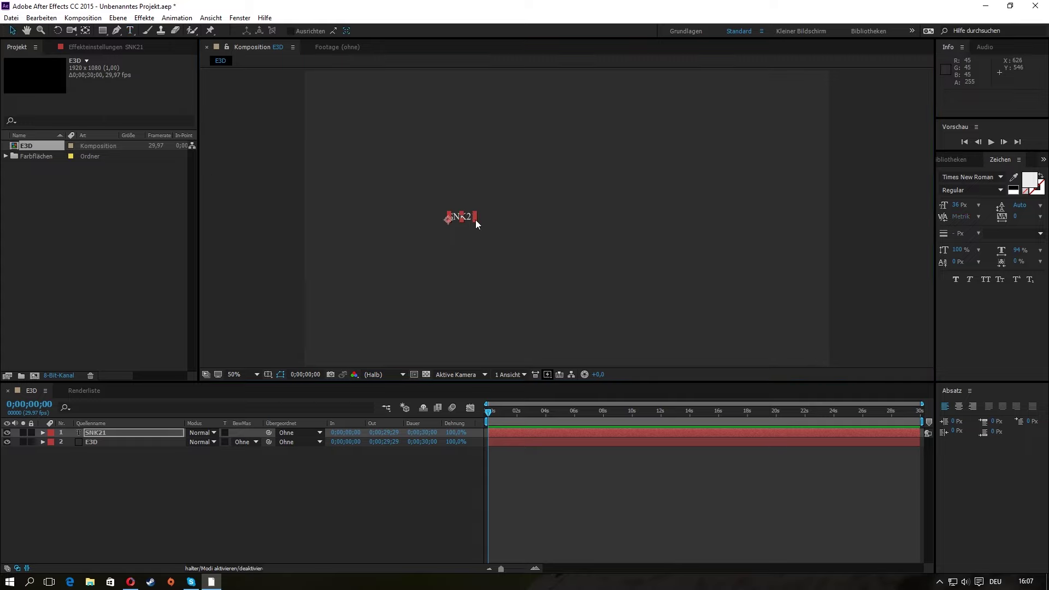
# - Scale the SNK21 text up, stretch it tall, and centre it in the frame
pyautogui.moveTo(476, 219); pyautogui.dragTo(632, 250)
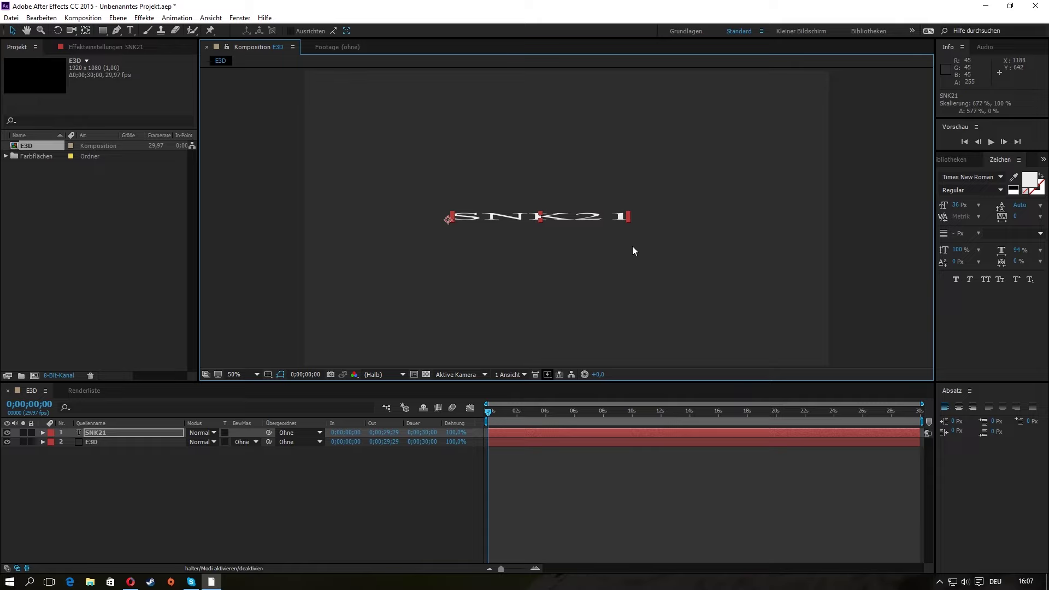
pyautogui.moveTo(545, 222)
pyautogui.mouseDown()
pyautogui.moveTo(556, 256)
pyautogui.moveTo(554, 219)
pyautogui.mouseUp()
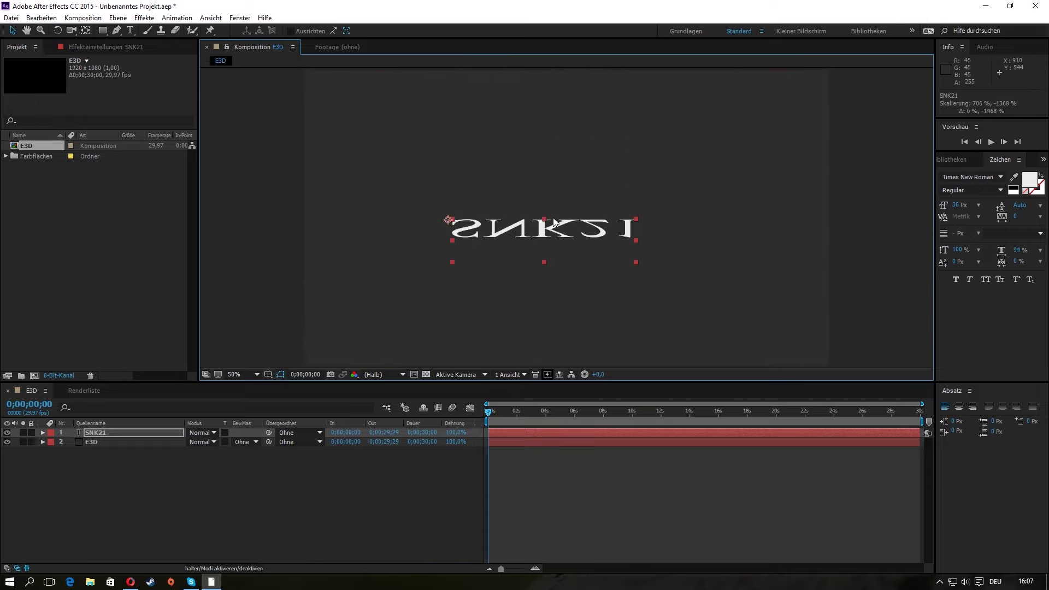
pyautogui.moveTo(554, 222); pyautogui.dragTo(556, 227)
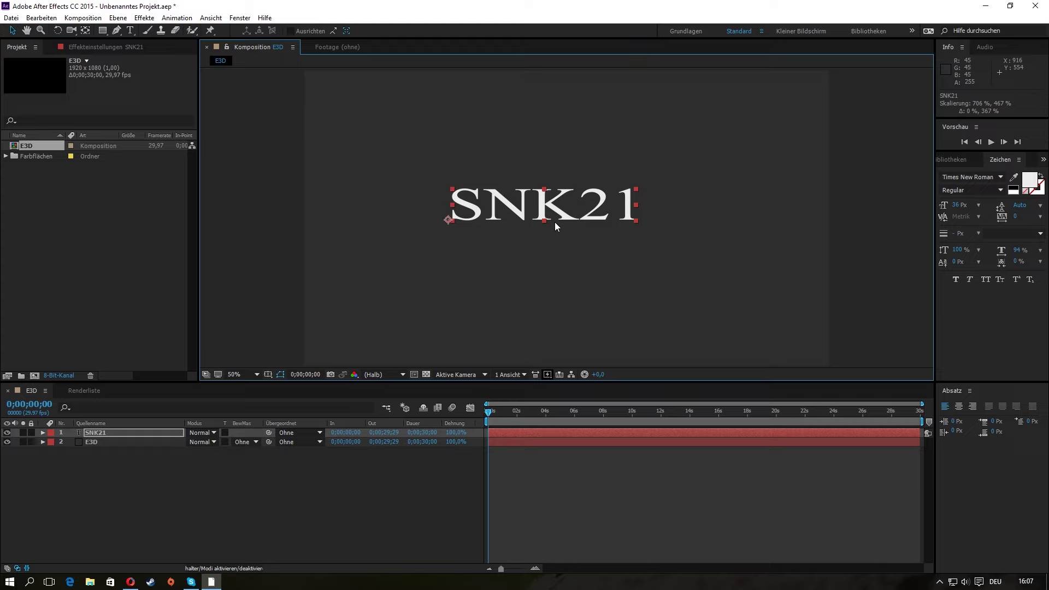
pyautogui.moveTo(637, 221)
pyautogui.mouseDown()
pyautogui.moveTo(665, 238)
pyautogui.moveTo(668, 223)
pyautogui.moveTo(701, 226)
pyautogui.mouseUp()
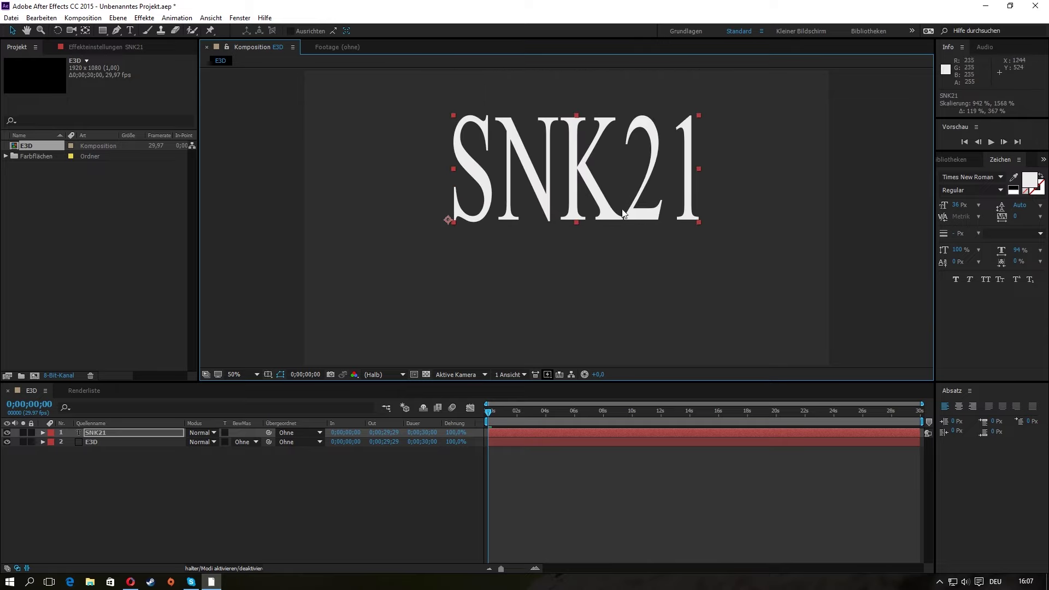
pyautogui.moveTo(599, 191); pyautogui.dragTo(584, 217)
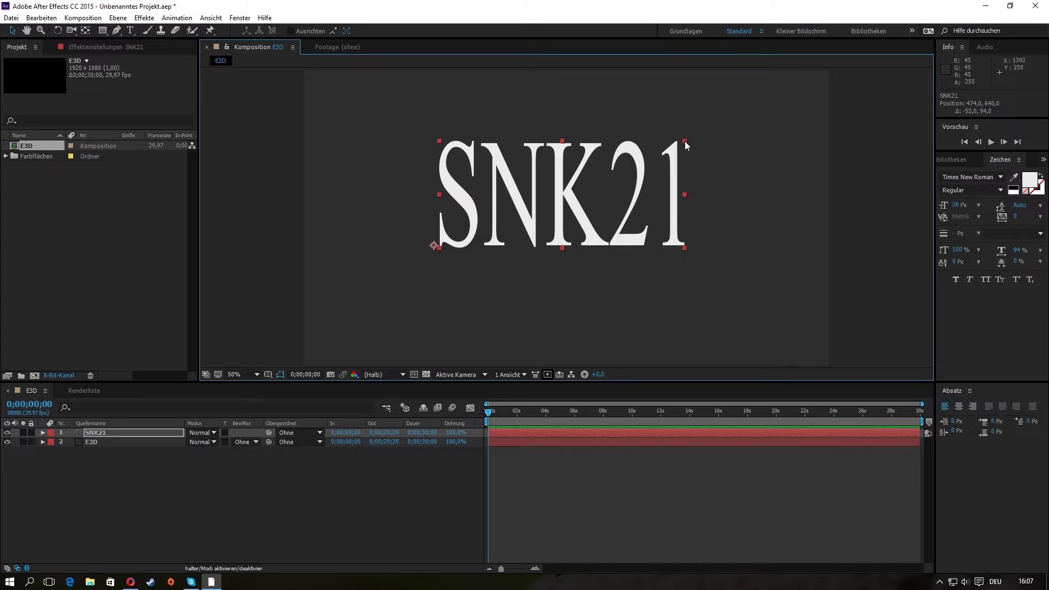
pyautogui.moveTo(684, 142); pyautogui.dragTo(685, 145)
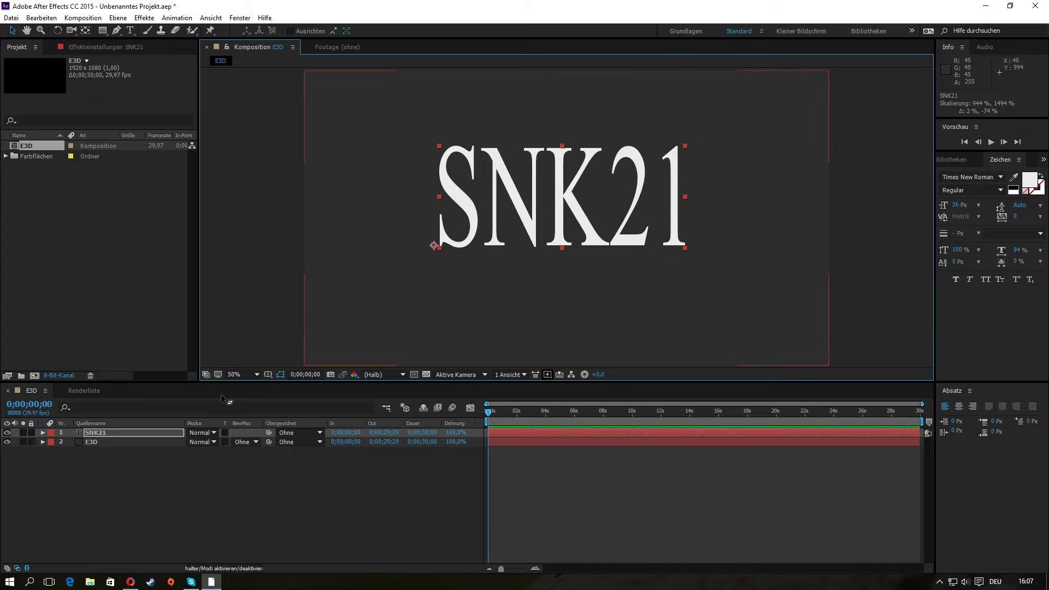
pyautogui.click(106, 444)
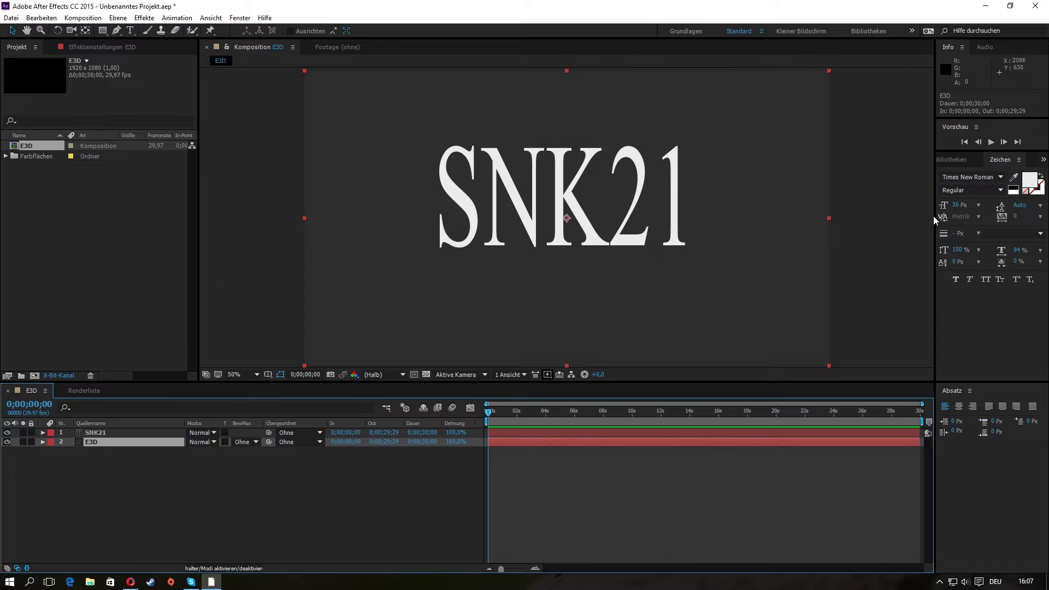
# - Search Effects & Presets for Video Copilot's Element and apply it to the E3D solid
pyautogui.click(144, 17)
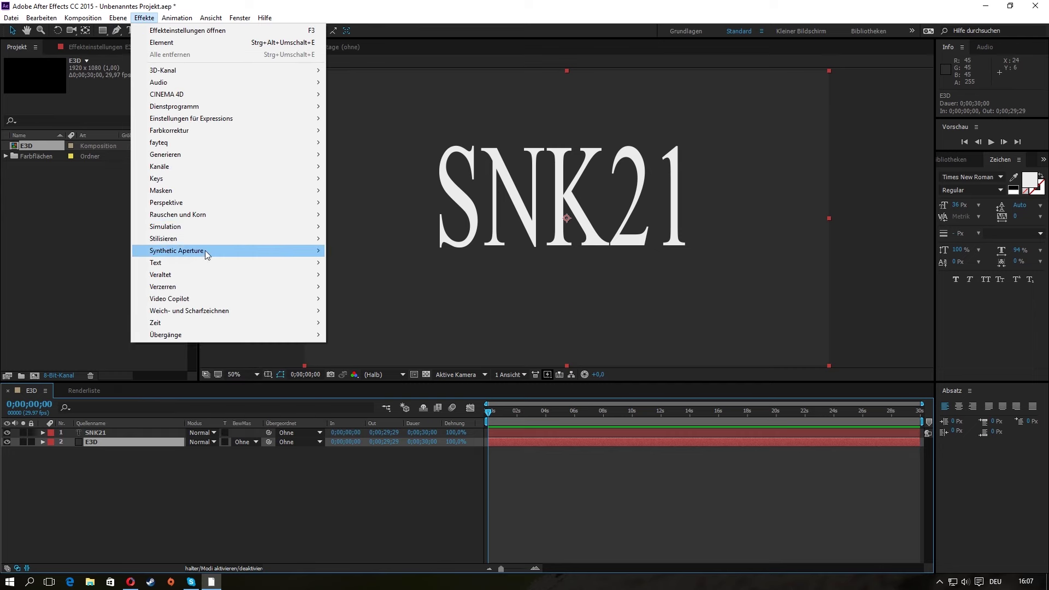
pyautogui.moveTo(270, 301)
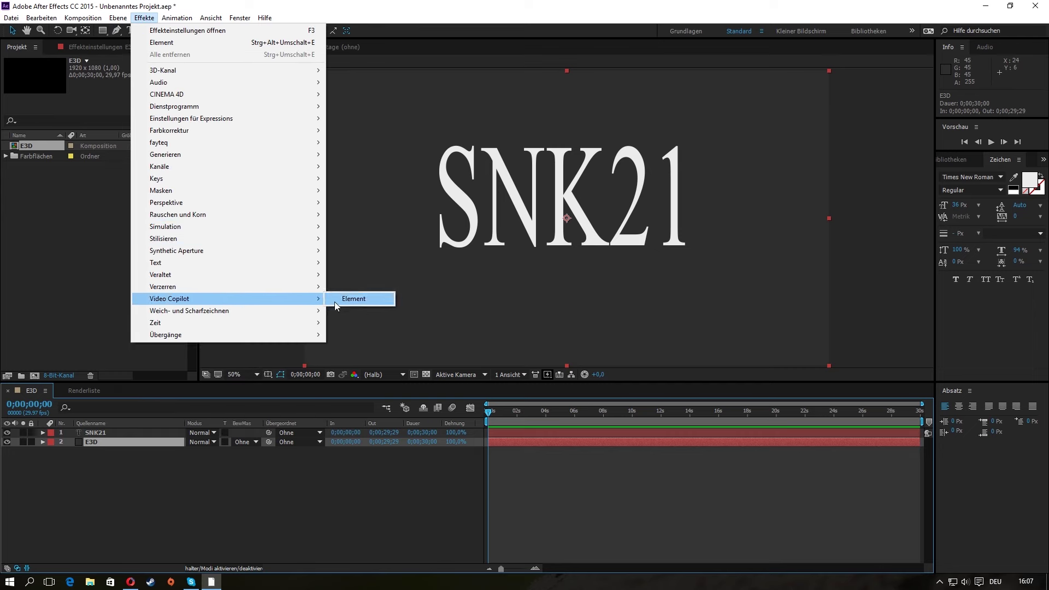
pyautogui.click(529, 306)
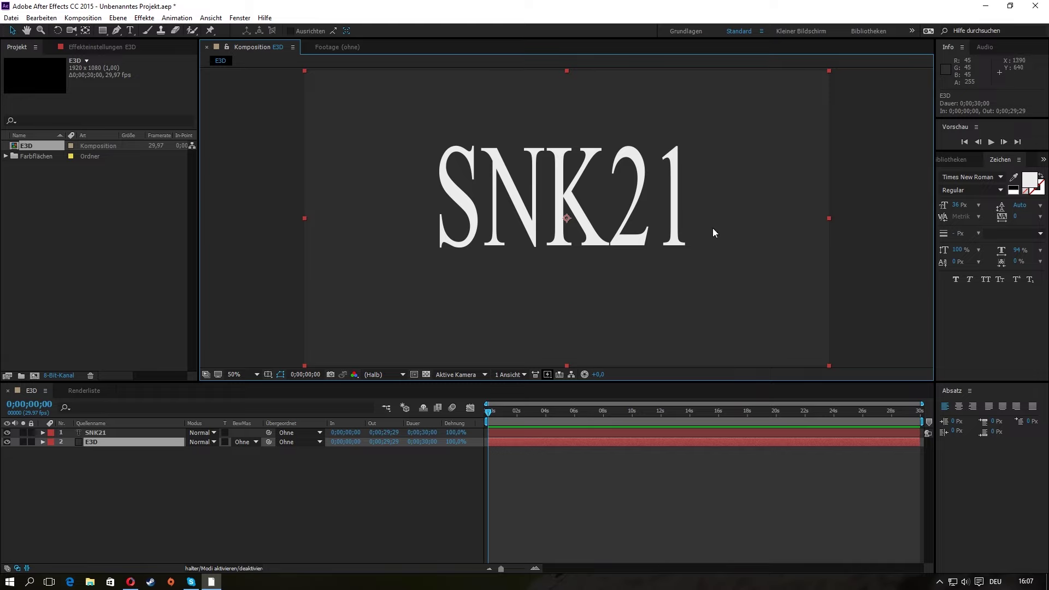
pyautogui.click(1043, 162)
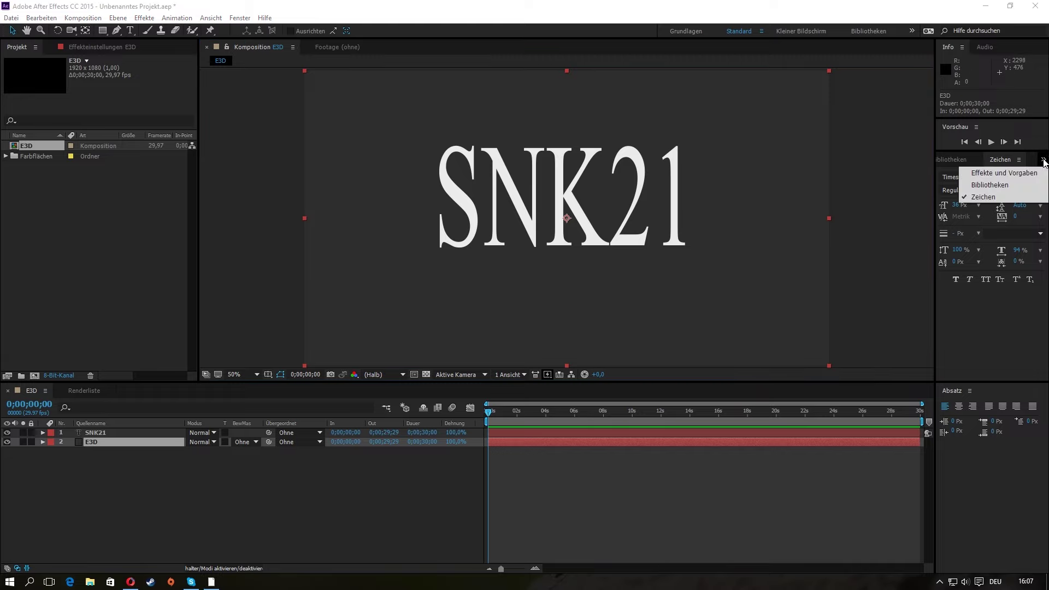
pyautogui.click(1017, 174)
pyautogui.click(981, 174)
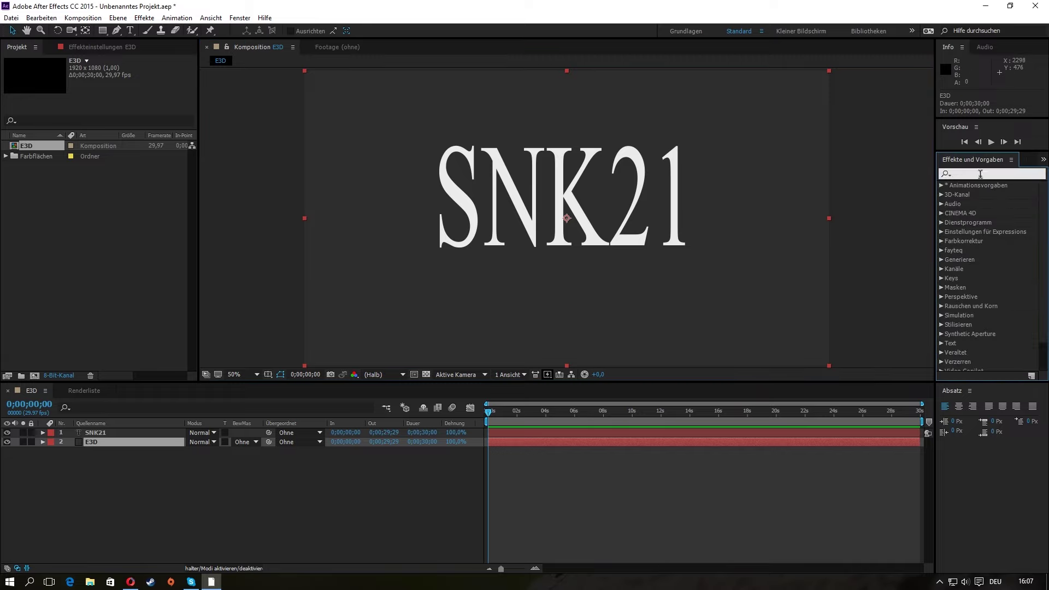
pyautogui.write('Element')
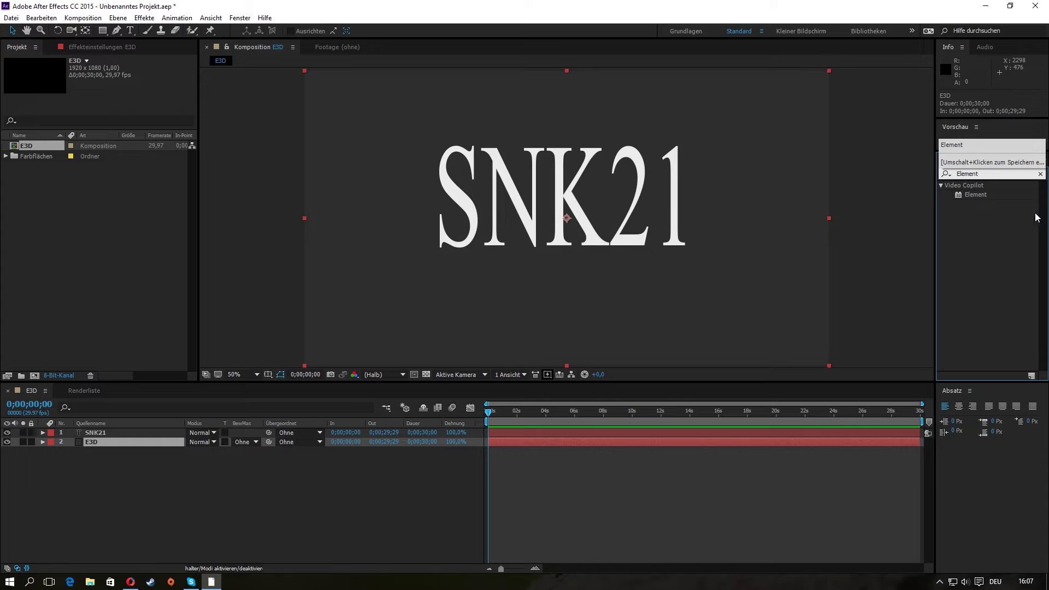
pyautogui.click(977, 195)
pyautogui.moveTo(979, 198); pyautogui.dragTo(733, 201)
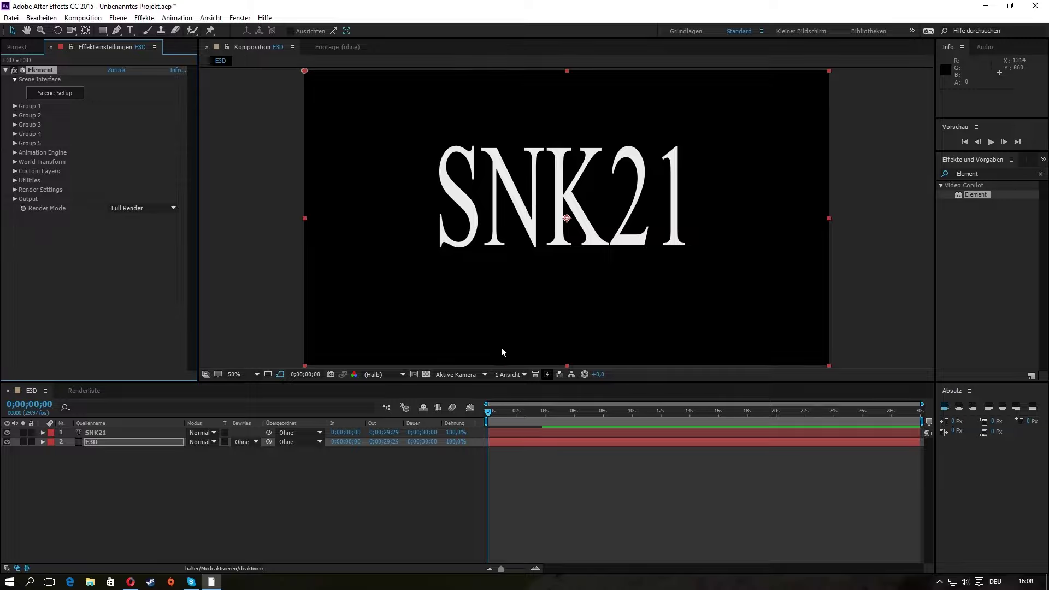
# - Hide the SNK21 layer and set Element's Path Layer 1 to '1. SNK21'
pyautogui.click(6, 434)
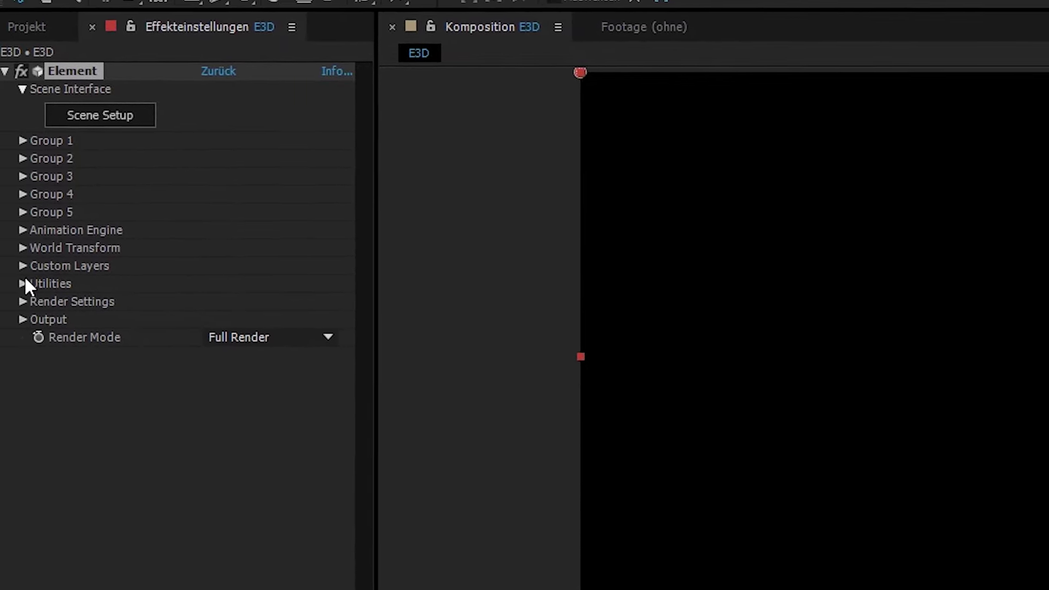
pyautogui.click(23, 273)
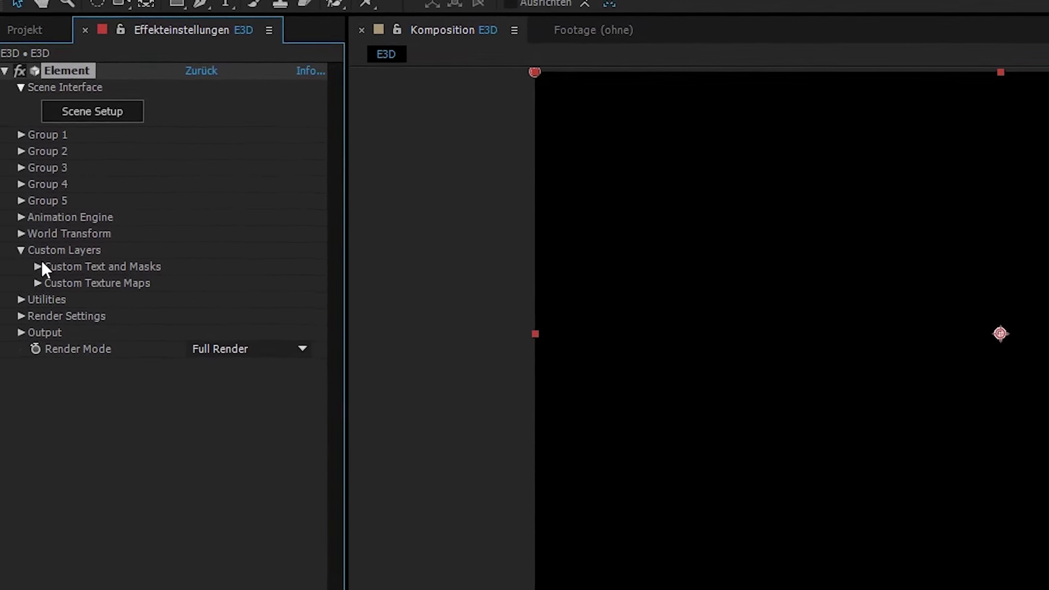
pyautogui.click(35, 257)
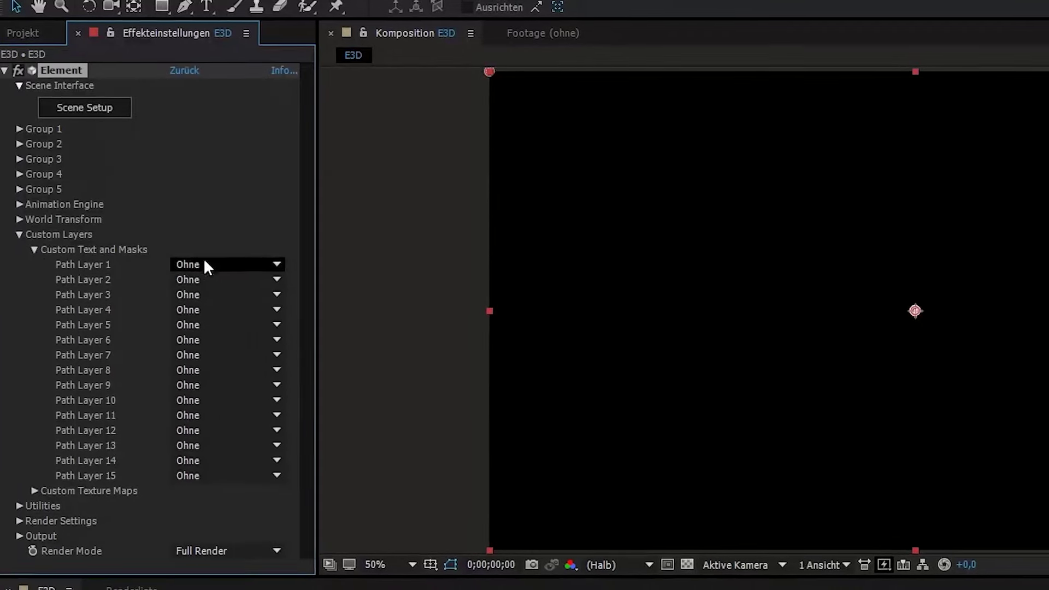
pyautogui.click(210, 256)
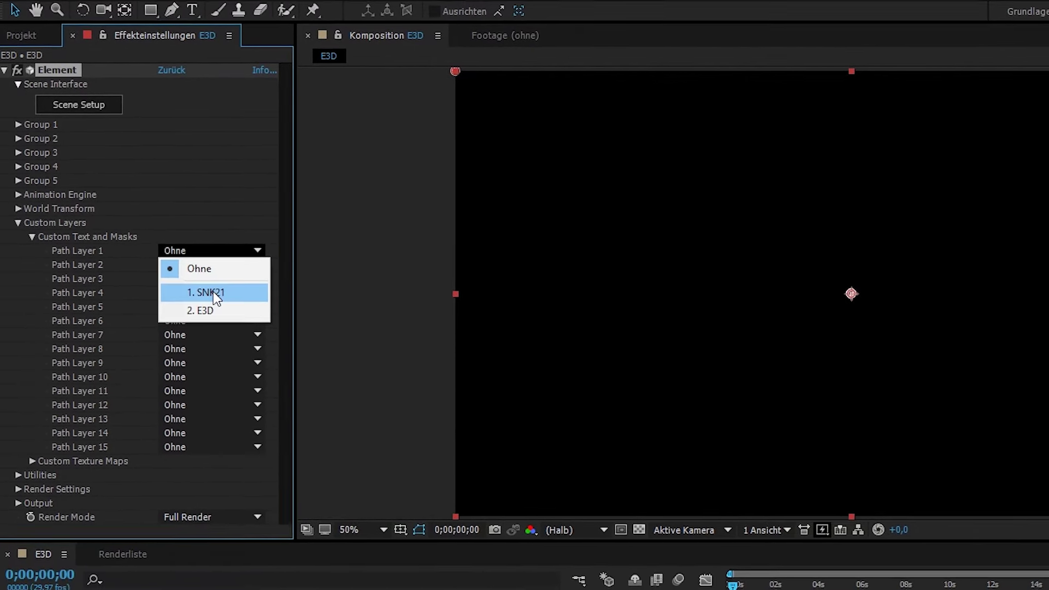
pyautogui.click(211, 298)
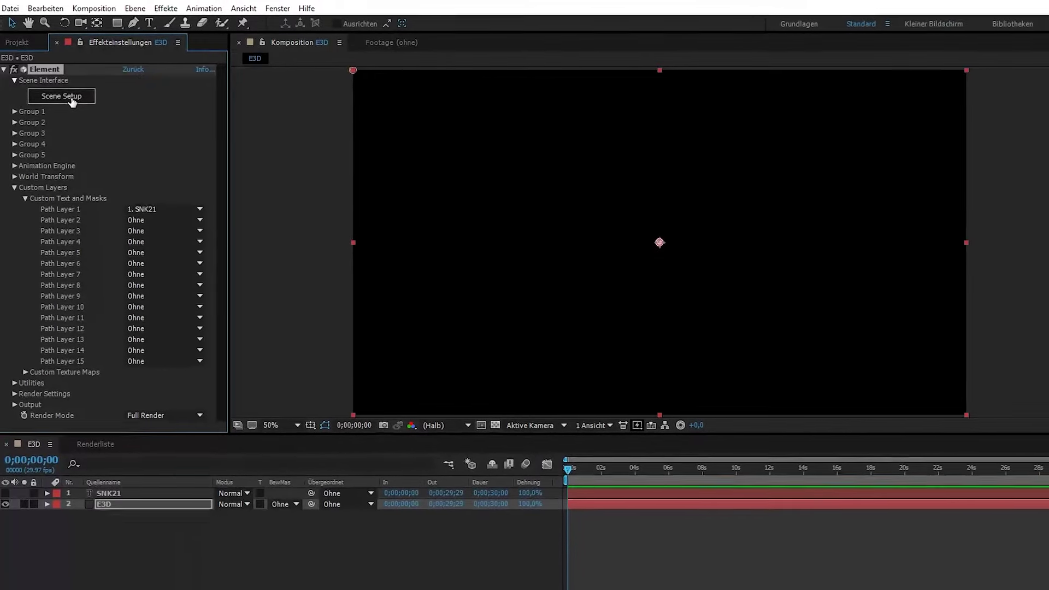
# - In Element's Scene Setup, extrude SNK21 into a 3D model and show its Bevel 1 material
pyautogui.click(68, 99)
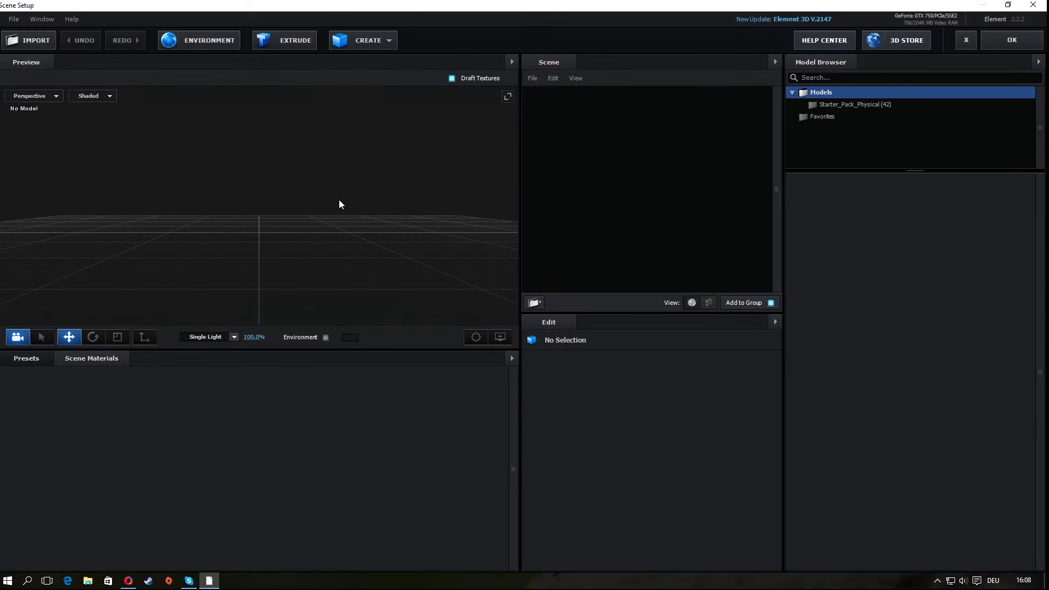
pyautogui.moveTo(427, 239)
pyautogui.mouseDown()
pyautogui.moveTo(405, 255)
pyautogui.moveTo(331, 133)
pyautogui.mouseUp()
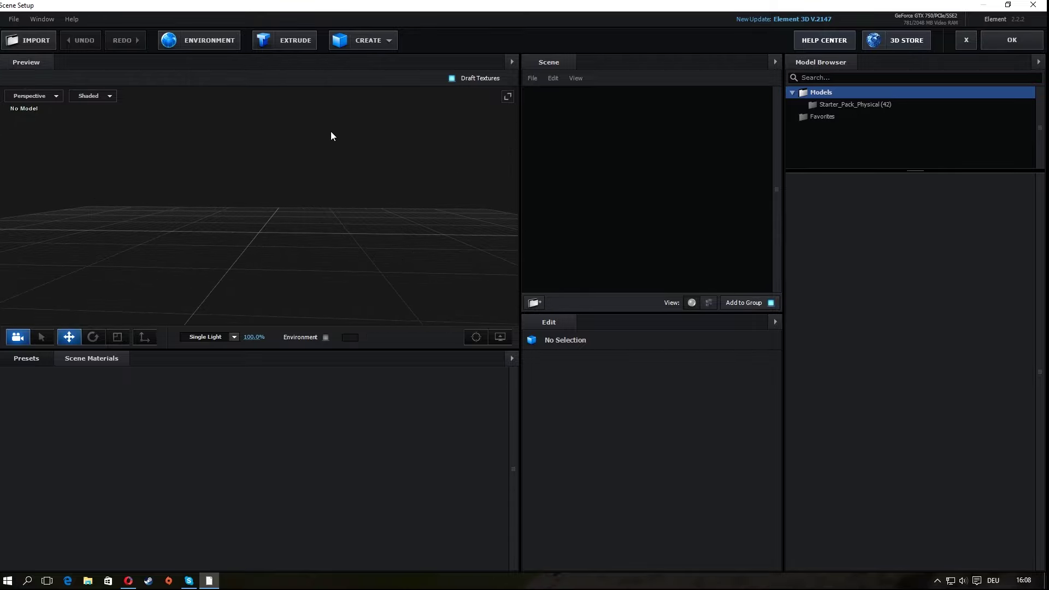
pyautogui.click(283, 41)
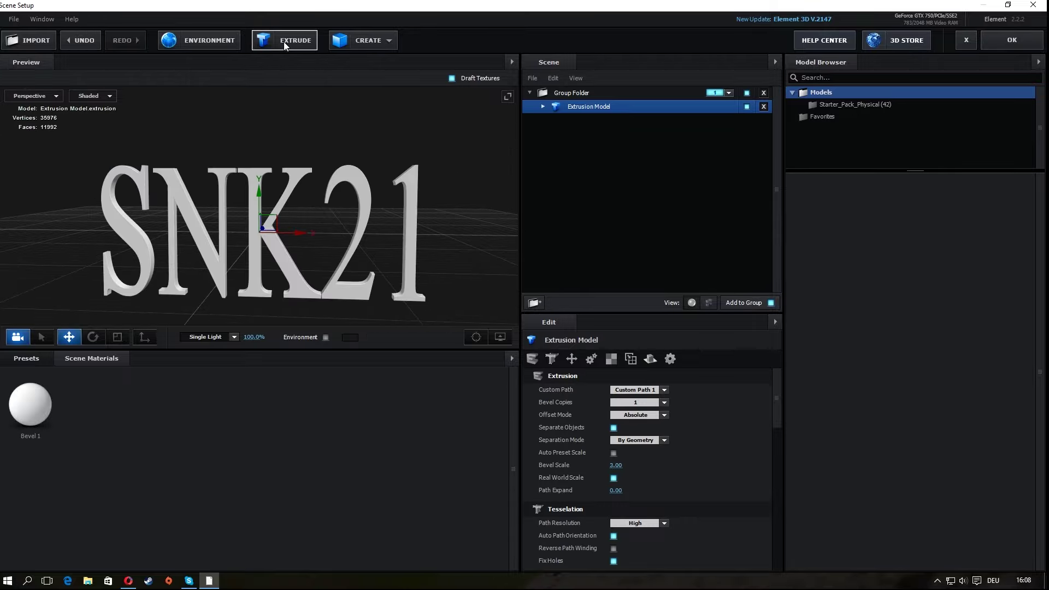
pyautogui.moveTo(434, 251)
pyautogui.mouseDown()
pyautogui.moveTo(473, 266)
pyautogui.moveTo(440, 235)
pyautogui.mouseUp()
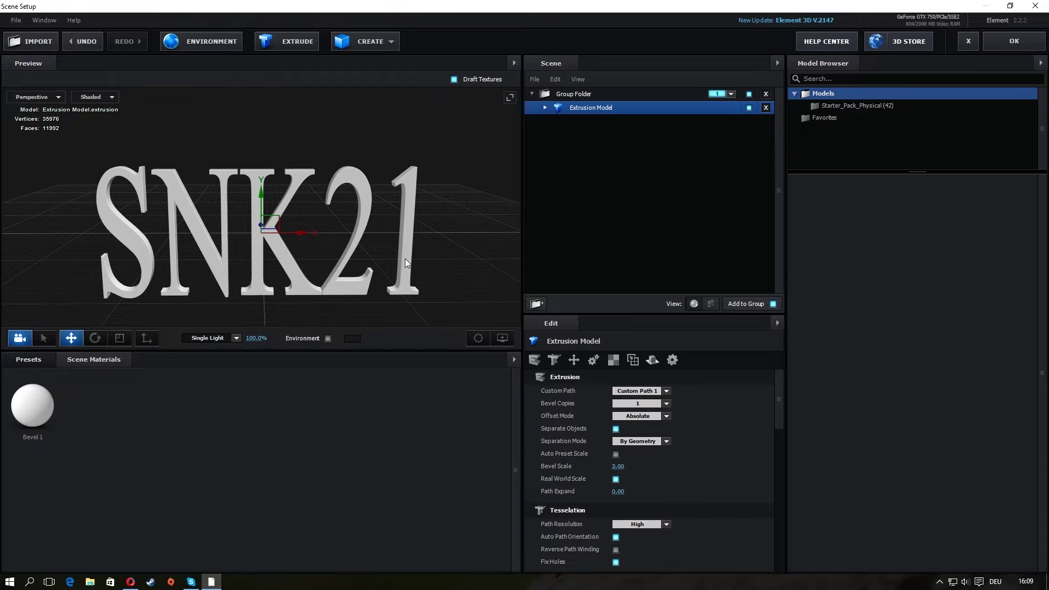
pyautogui.moveTo(405, 258); pyautogui.dragTo(437, 261)
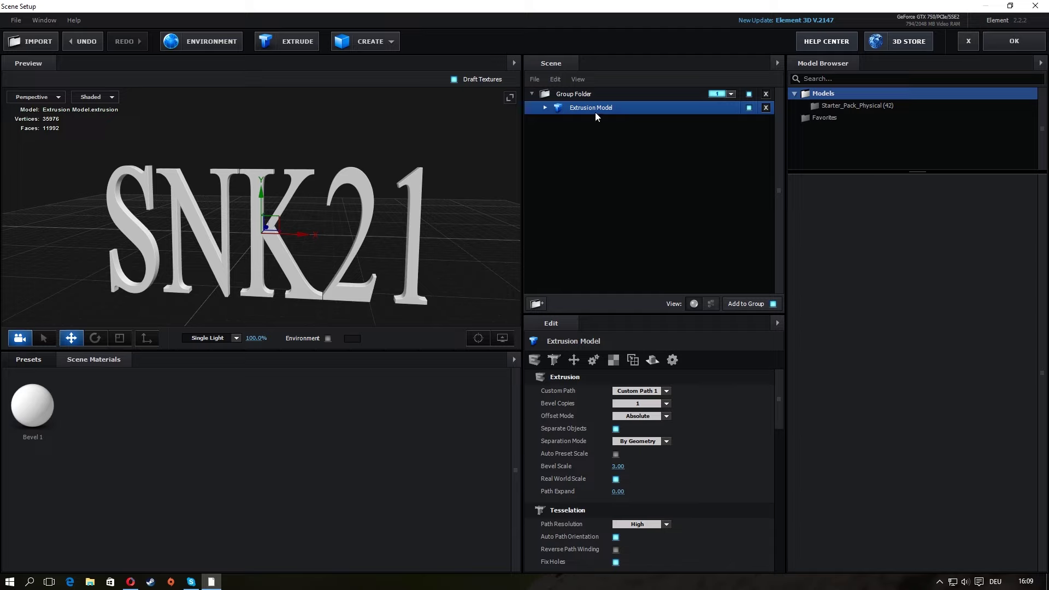
pyautogui.click(546, 107)
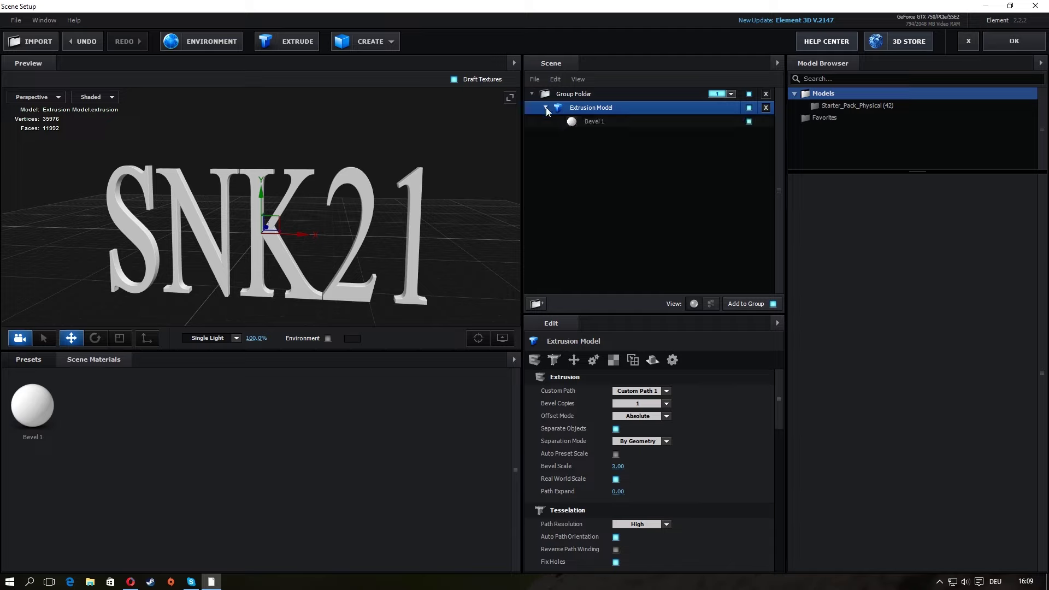
# - Give the Bevel 1 material a pure black diffuse colour
pyautogui.click(600, 121)
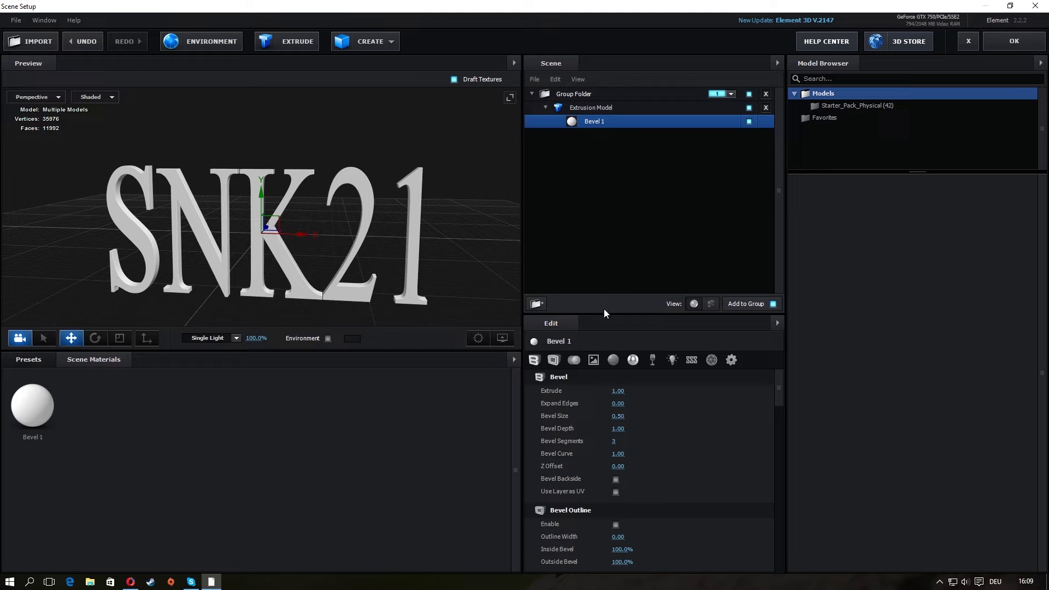
pyautogui.click(612, 362)
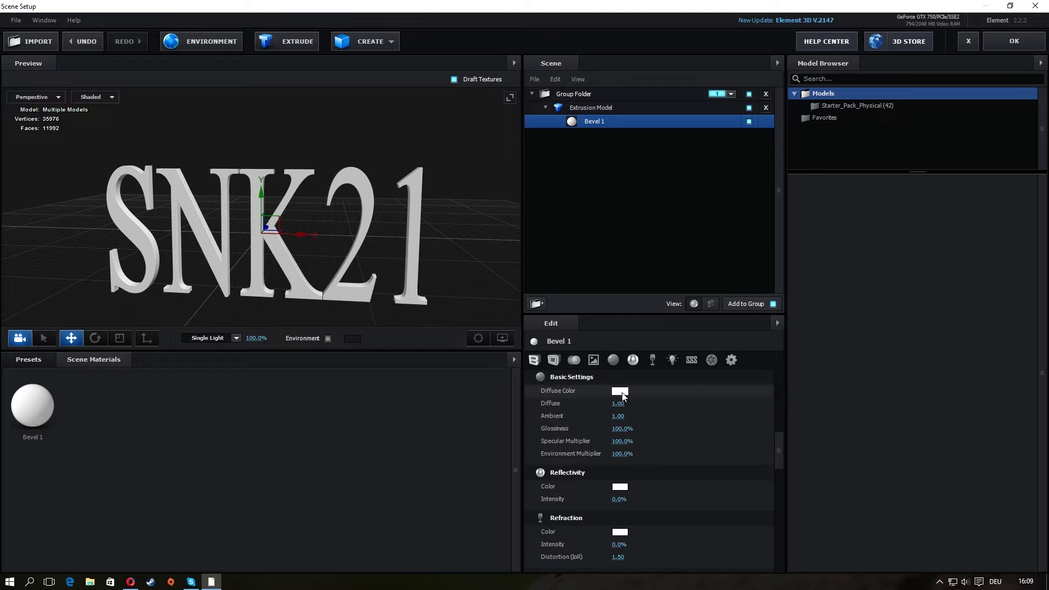
pyautogui.click(622, 393)
pyautogui.moveTo(604, 399)
pyautogui.mouseDown()
pyautogui.moveTo(648, 362)
pyautogui.moveTo(635, 388)
pyautogui.mouseUp()
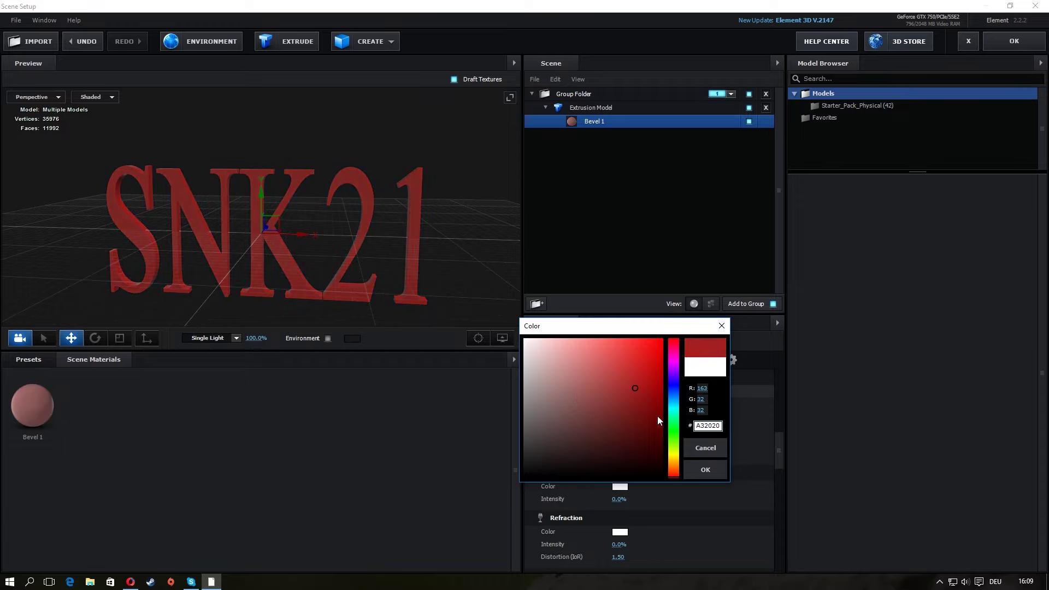
pyautogui.click(699, 448)
pyautogui.click(622, 393)
pyautogui.click(561, 448)
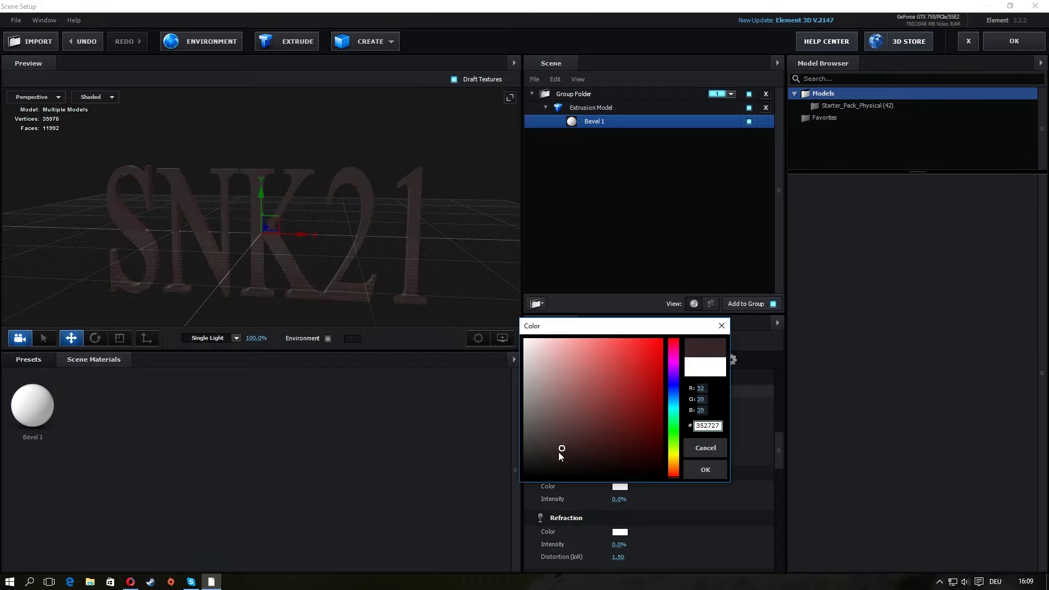
pyautogui.moveTo(562, 452); pyautogui.dragTo(523, 480)
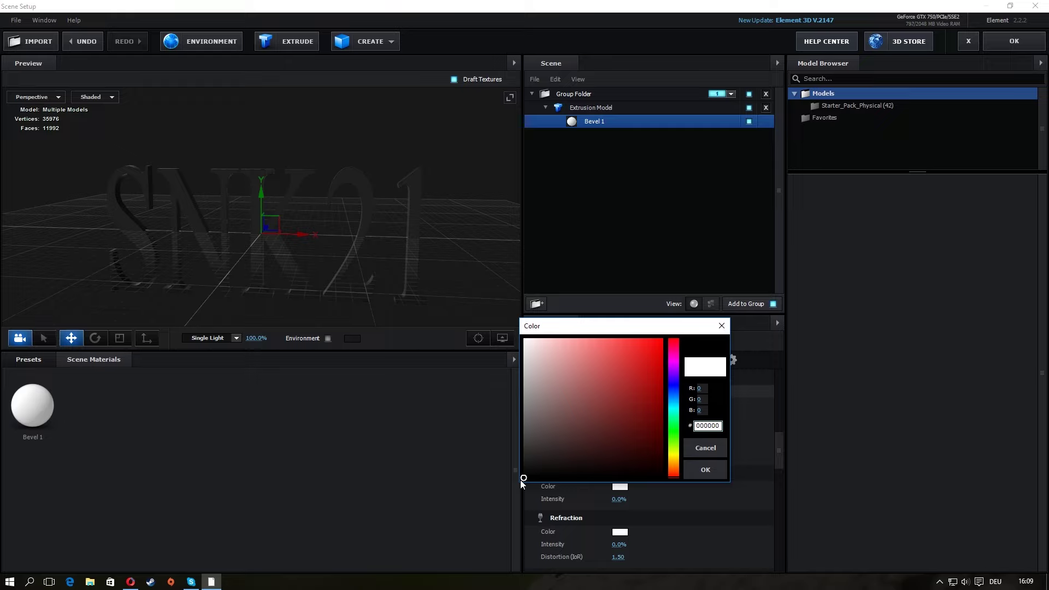
pyautogui.click(703, 471)
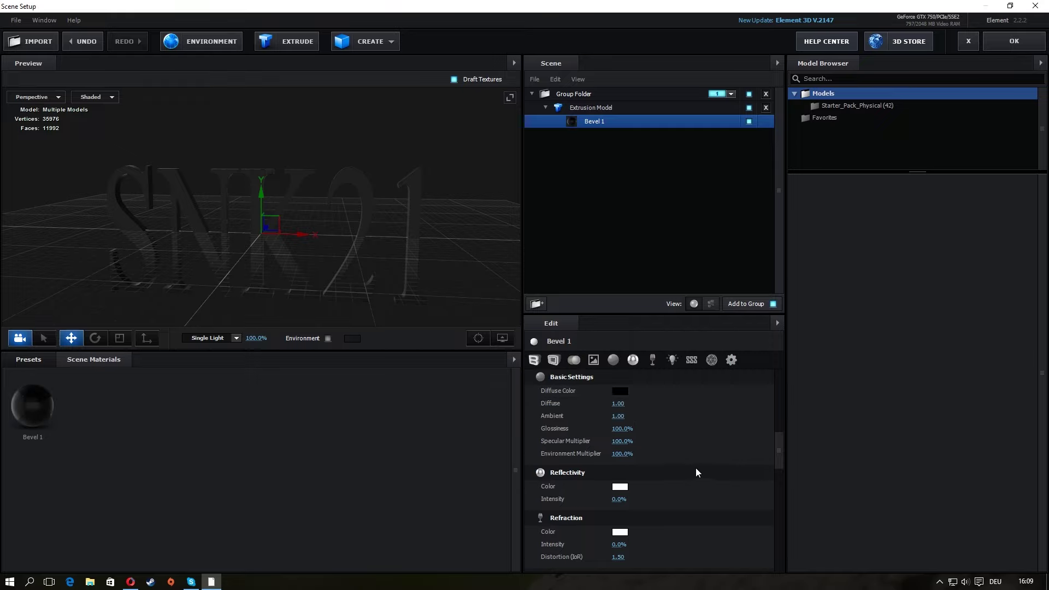
# - Raise Reflectivity Intensity to 99% and inspect the chrome text with the grid hidden
pyautogui.scroll(-2, 636, 477)
pyautogui.moveTo(619, 461); pyautogui.dragTo(719, 471)
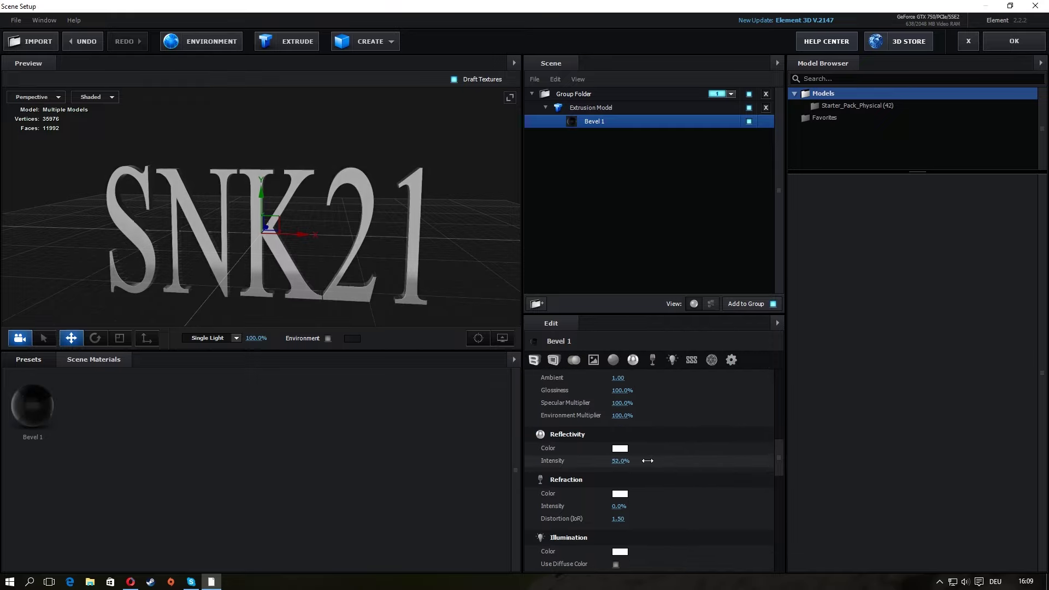
pyautogui.moveTo(478, 273)
pyautogui.mouseDown()
pyautogui.moveTo(401, 269)
pyautogui.moveTo(562, 284)
pyautogui.moveTo(529, 273)
pyautogui.moveTo(488, 282)
pyautogui.mouseUp()
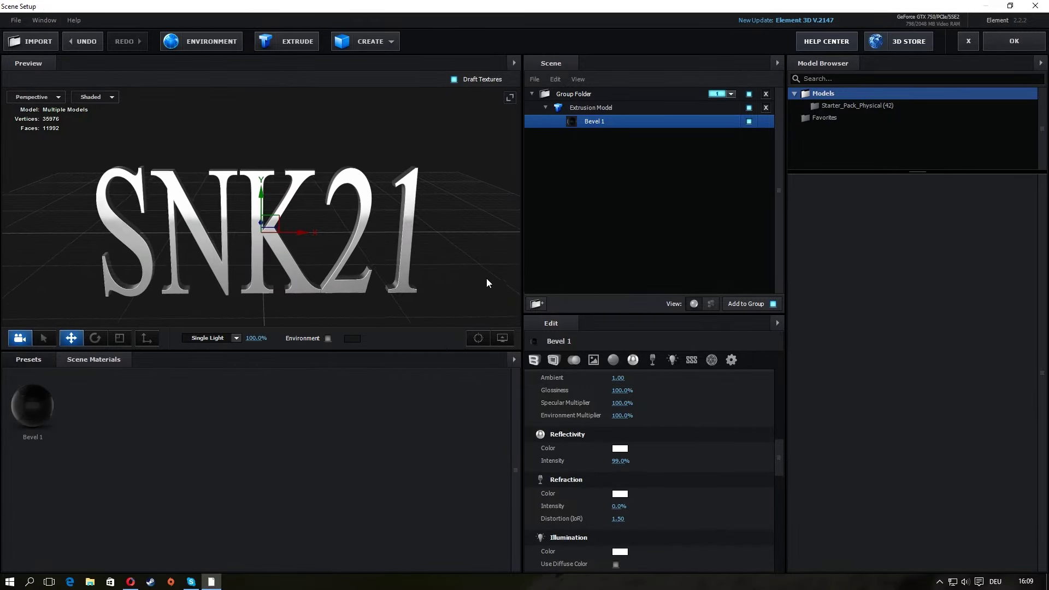
pyautogui.click(493, 340)
pyautogui.click(447, 302)
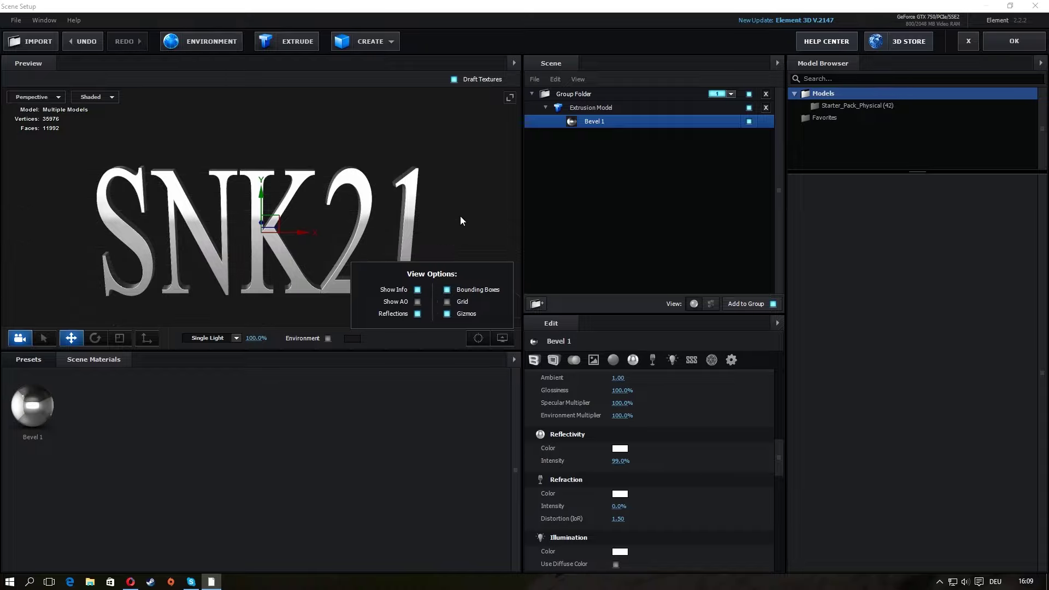
pyautogui.moveTo(460, 215)
pyautogui.mouseDown()
pyautogui.moveTo(433, 201)
pyautogui.moveTo(487, 225)
pyautogui.moveTo(407, 201)
pyautogui.moveTo(471, 223)
pyautogui.moveTo(458, 230)
pyautogui.mouseUp()
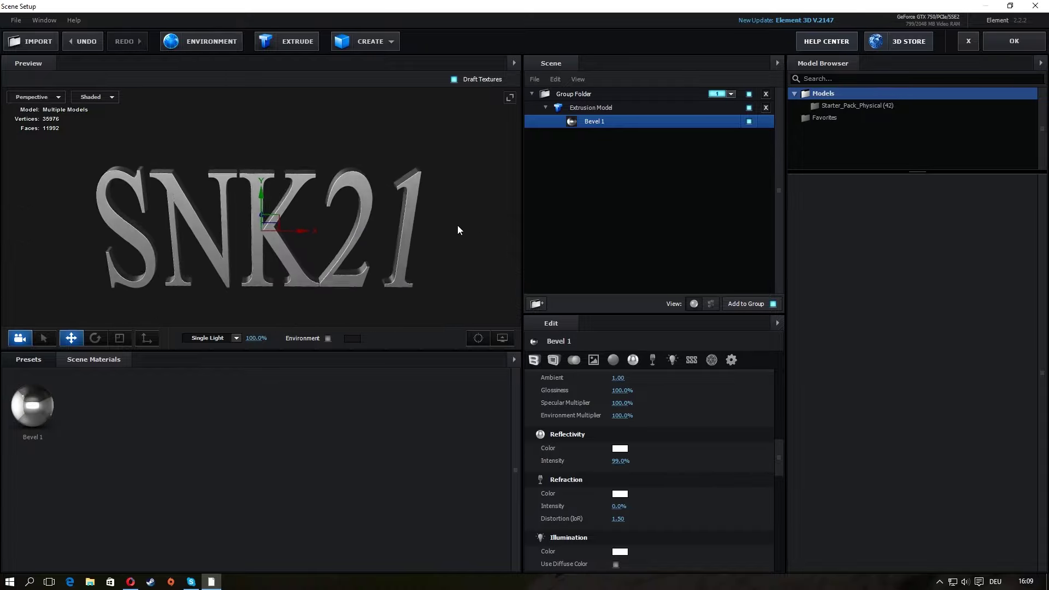
pyautogui.click(502, 331)
# - Set Bevel 1's Extrude to 1.86 and Expand Edges to 0.29, with the preview grid back on
pyautogui.click(447, 301)
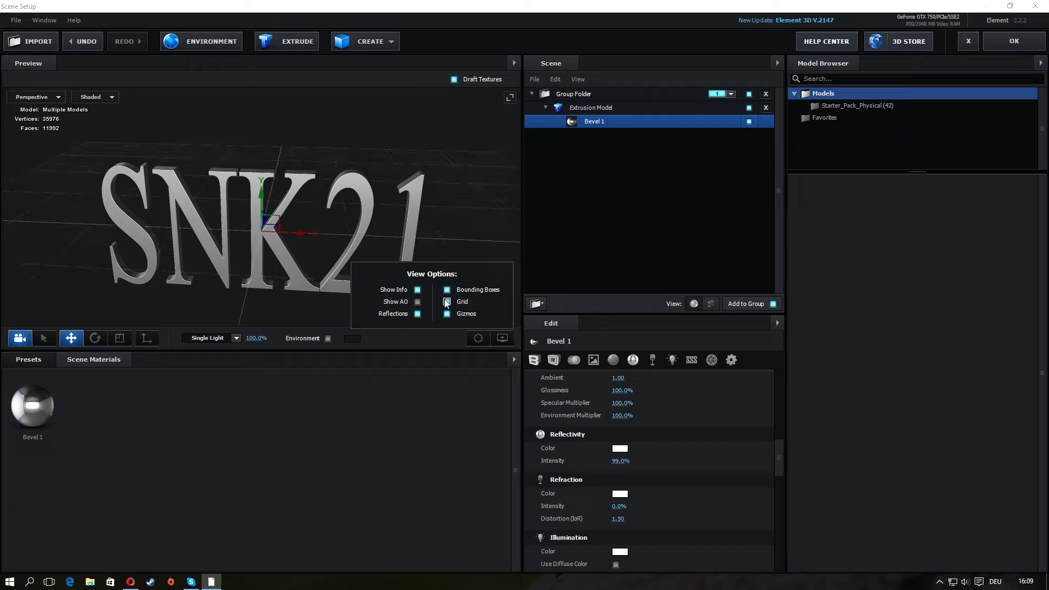
pyautogui.click(537, 364)
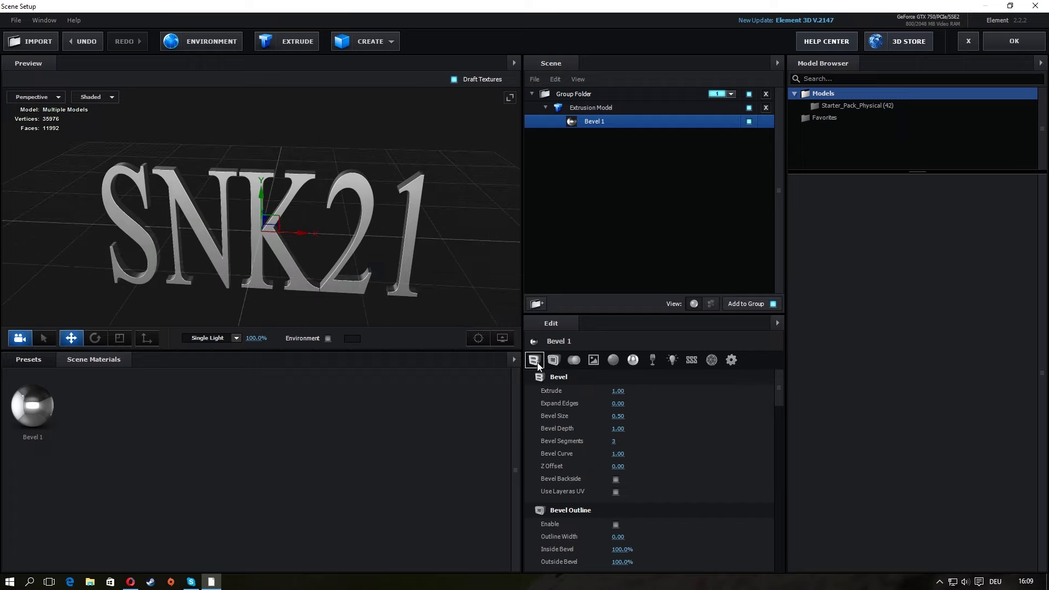
pyautogui.moveTo(621, 391)
pyautogui.mouseDown()
pyautogui.moveTo(779, 396)
pyautogui.moveTo(666, 391)
pyautogui.mouseUp()
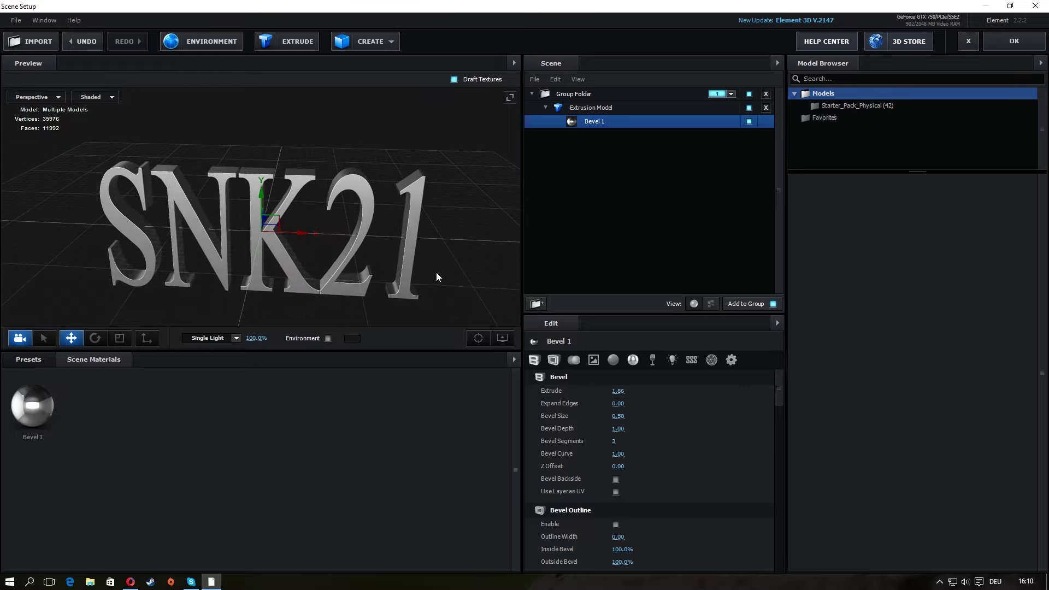
pyautogui.moveTo(436, 272); pyautogui.dragTo(457, 270)
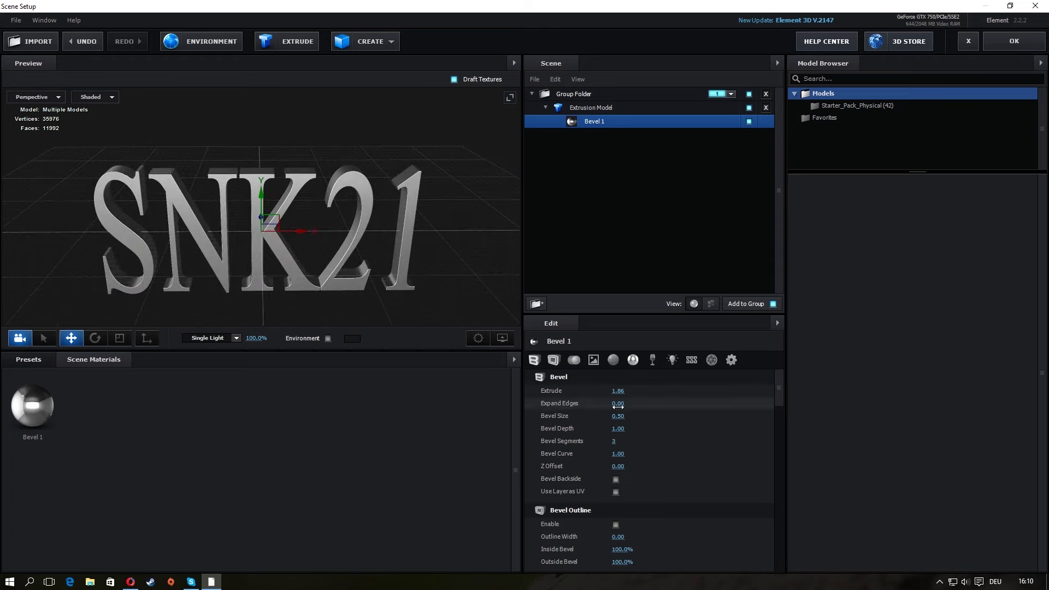
pyautogui.moveTo(634, 404); pyautogui.dragTo(685, 401)
pyautogui.moveTo(674, 401); pyautogui.dragTo(632, 403)
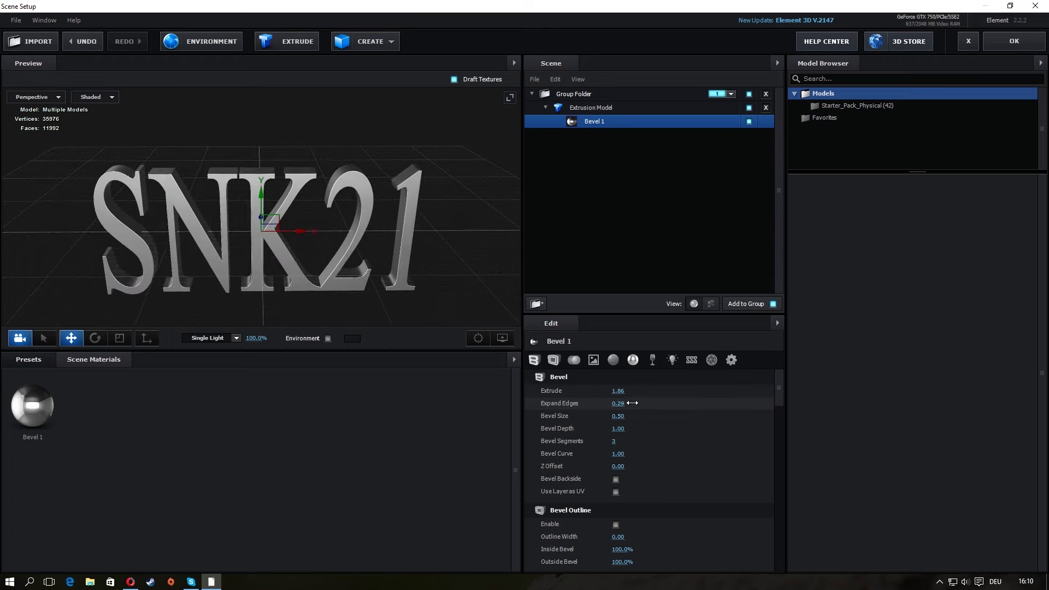
pyautogui.moveTo(477, 234)
pyautogui.mouseDown()
pyautogui.moveTo(448, 231)
pyautogui.moveTo(473, 231)
pyautogui.mouseUp()
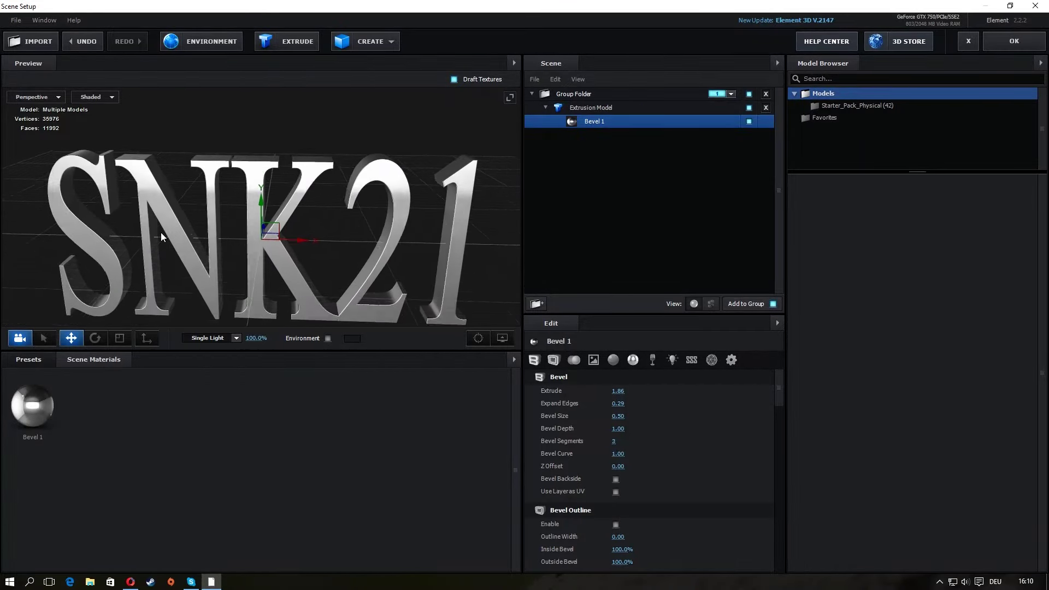
pyautogui.scroll(5, 164, 215)
pyautogui.moveTo(164, 215)
pyautogui.mouseDown()
pyautogui.moveTo(314, 223)
pyautogui.moveTo(290, 206)
pyautogui.moveTo(162, 216)
pyautogui.moveTo(203, 219)
pyautogui.mouseUp()
pyautogui.scroll(-3, 171, 209)
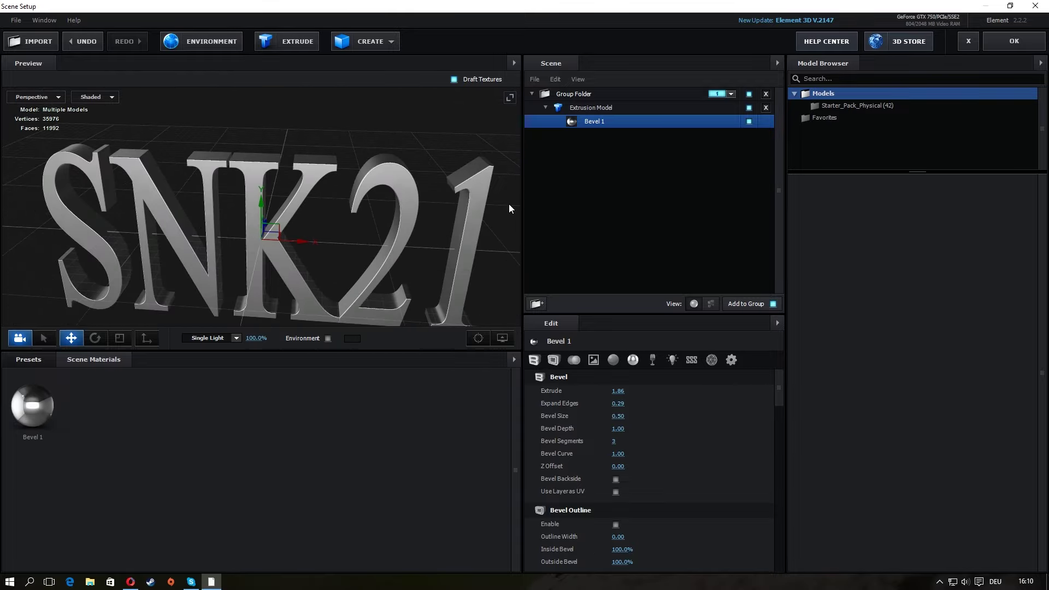
# - Change the extrusion model's Path Resolution from High to Ultra
pyautogui.click(568, 111)
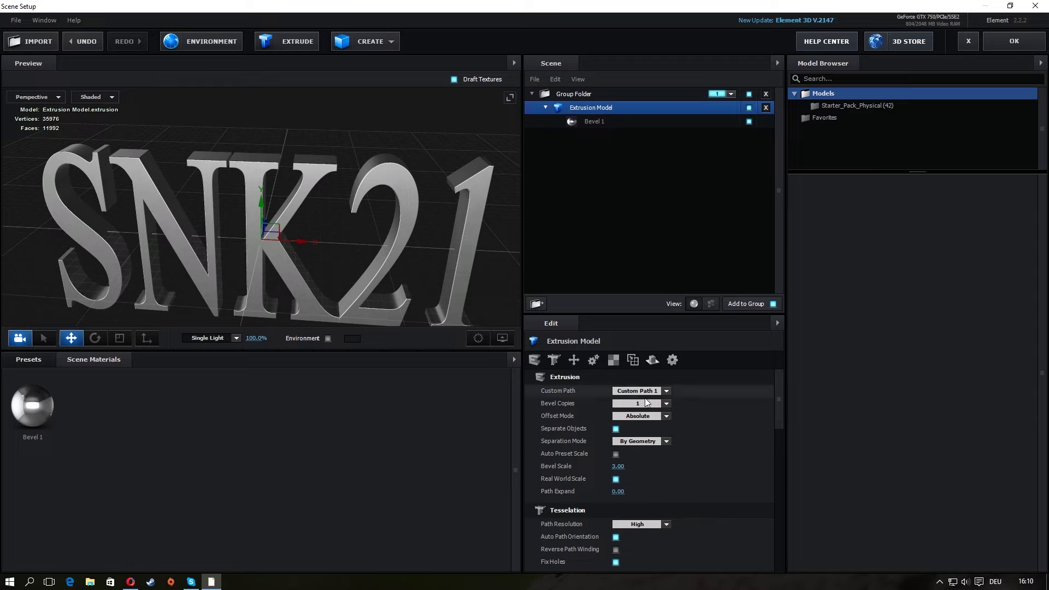
pyautogui.scroll(-5, 661, 471)
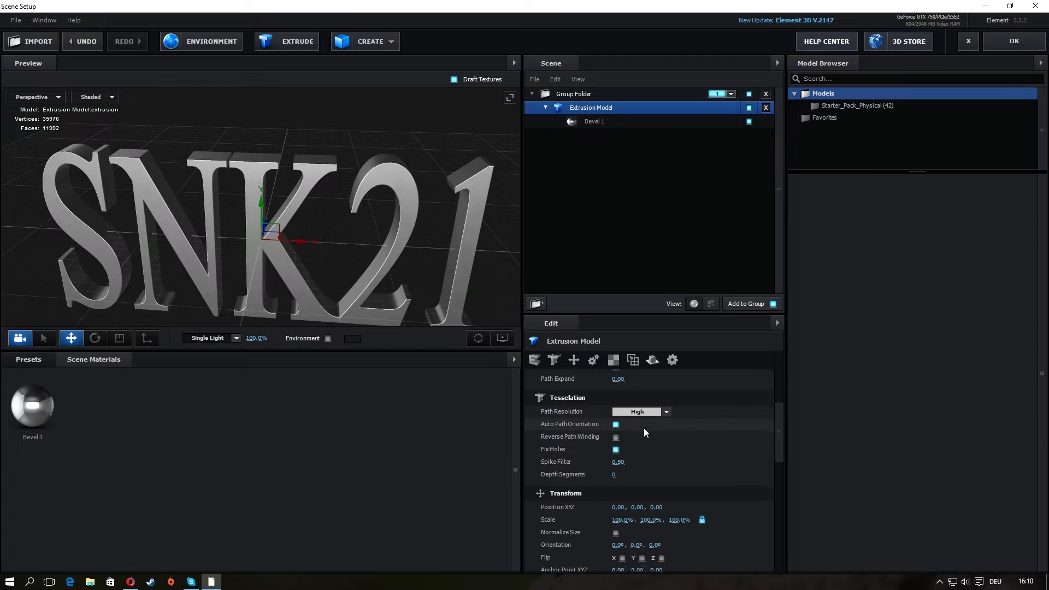
pyautogui.scroll(1, 660, 389)
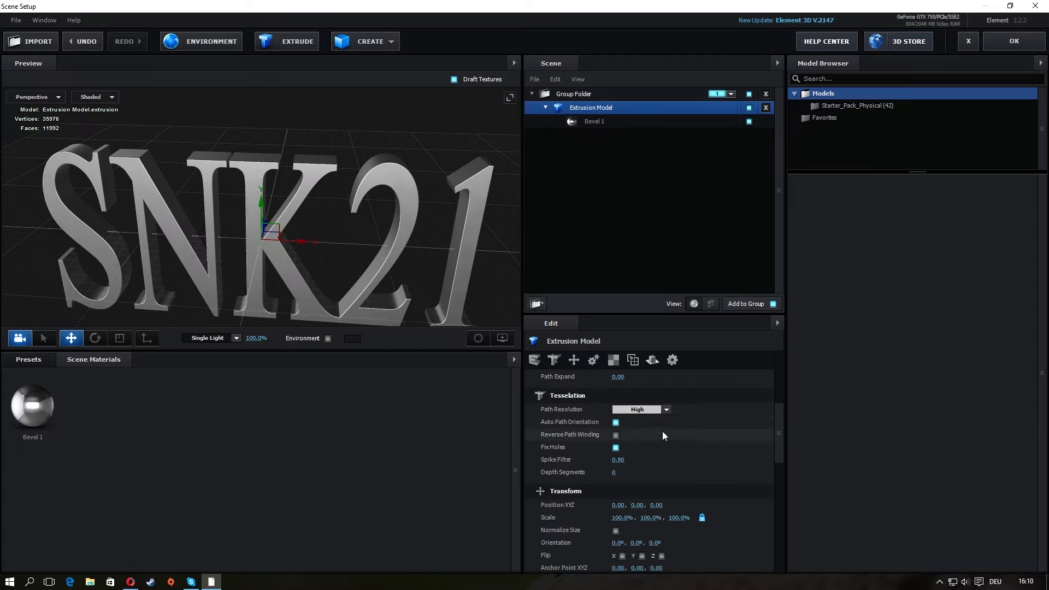
pyautogui.click(667, 411)
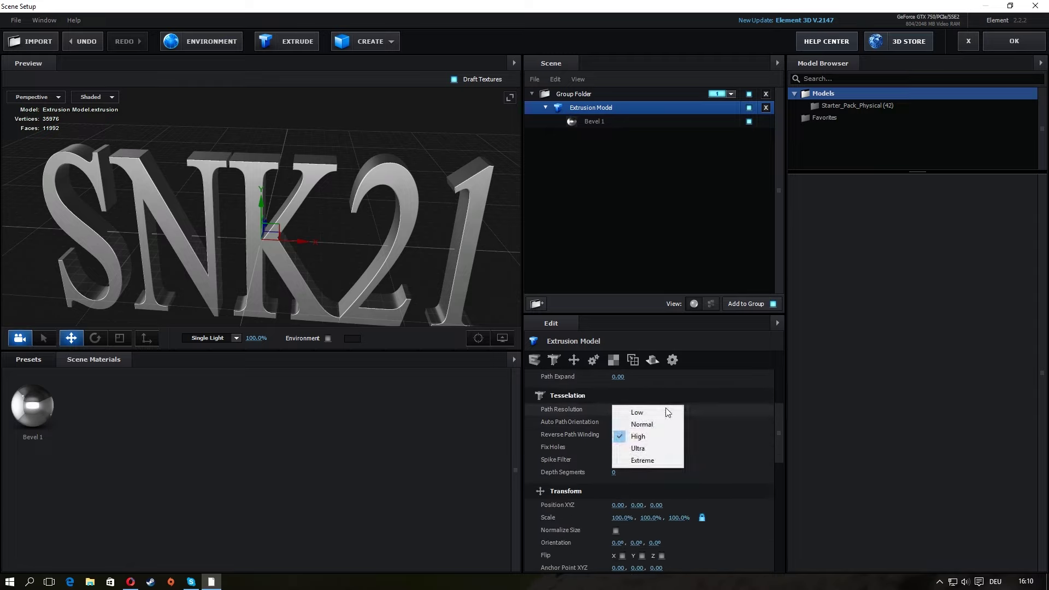
pyautogui.click(651, 445)
# - Orbit the preview to view the smoother 68052-vertex SNK21 text more frontally
pyautogui.scroll(2, 412, 219)
pyautogui.scroll(2, 412, 218)
pyautogui.scroll(2, 412, 219)
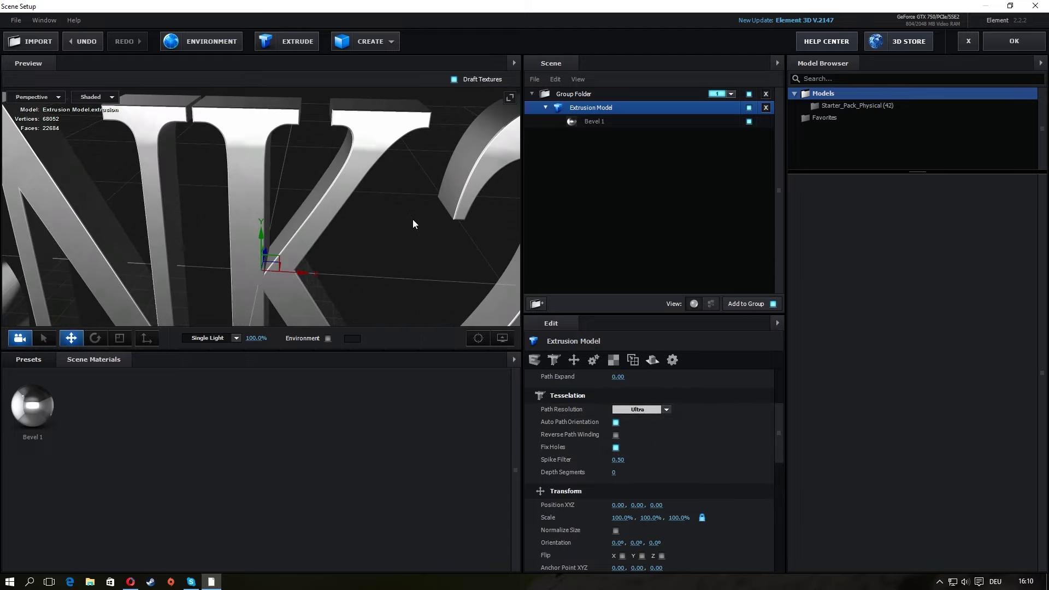
pyautogui.scroll(2, 412, 219)
pyautogui.scroll(-2, 412, 218)
pyautogui.scroll(-2, 412, 218)
pyautogui.scroll(-2, 412, 219)
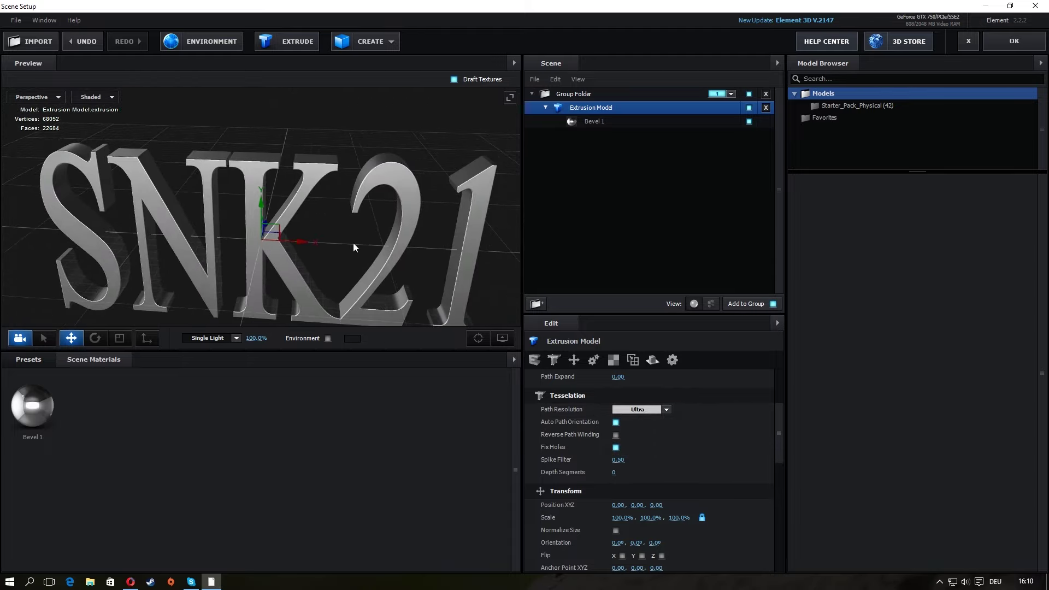
pyautogui.scroll(-2, 352, 242)
pyautogui.scroll(-2, 358, 237)
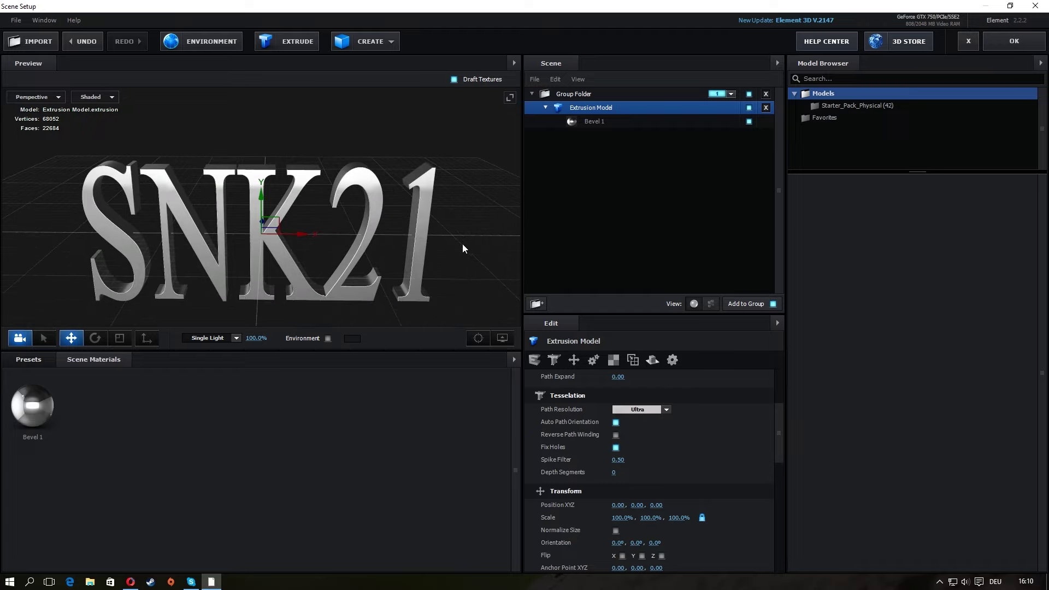
pyautogui.moveTo(438, 247); pyautogui.dragTo(452, 239)
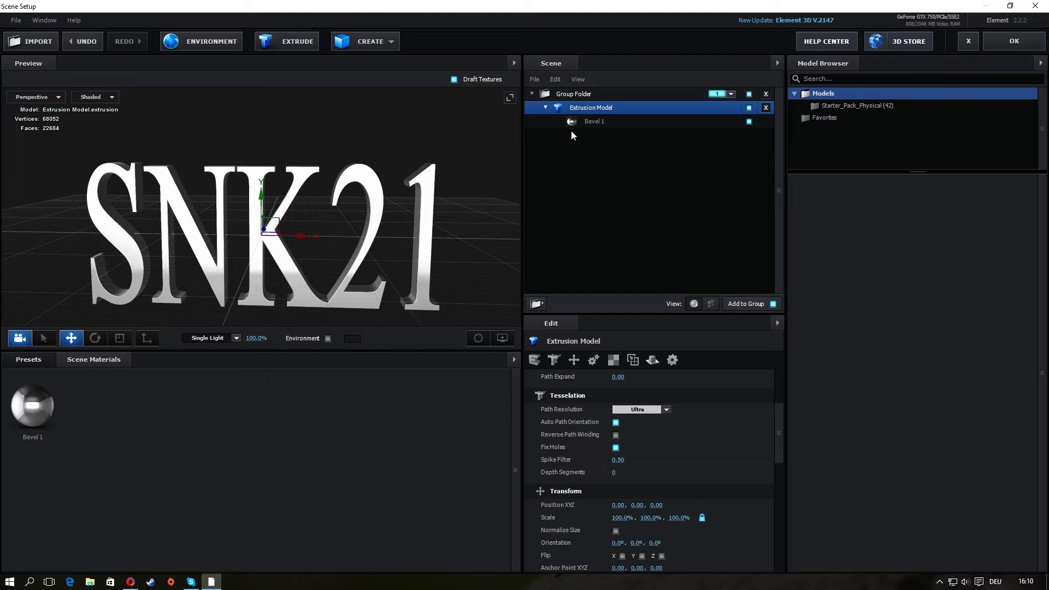
pyautogui.click(585, 122)
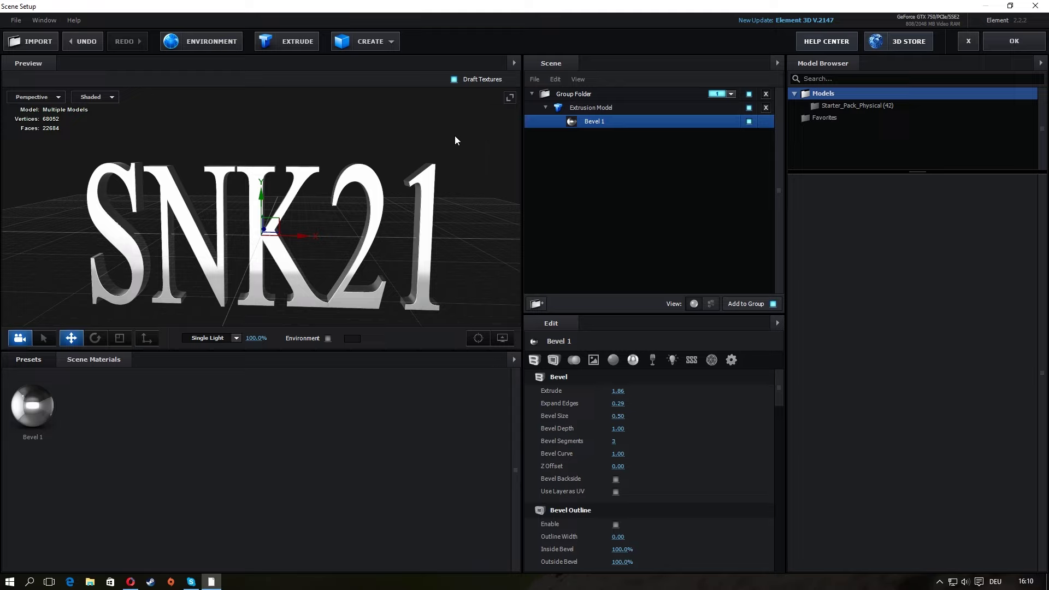
# - Add a plane primitive to the Element 3D scene
pyautogui.click(382, 43)
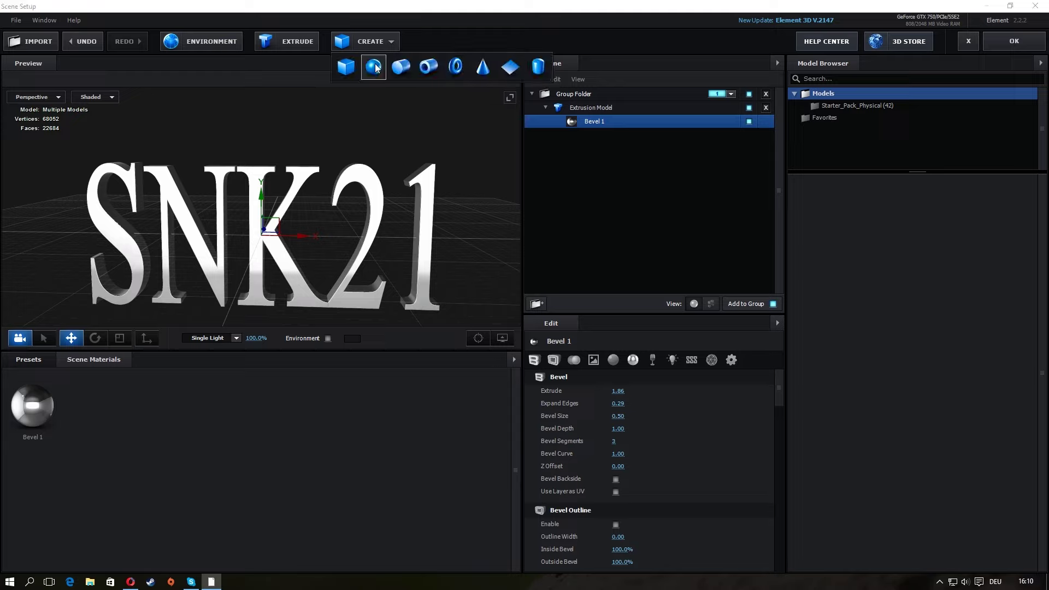
pyautogui.click(507, 70)
pyautogui.moveTo(500, 155)
pyautogui.mouseDown()
pyautogui.moveTo(478, 228)
pyautogui.moveTo(493, 212)
pyautogui.moveTo(428, 225)
pyautogui.mouseUp()
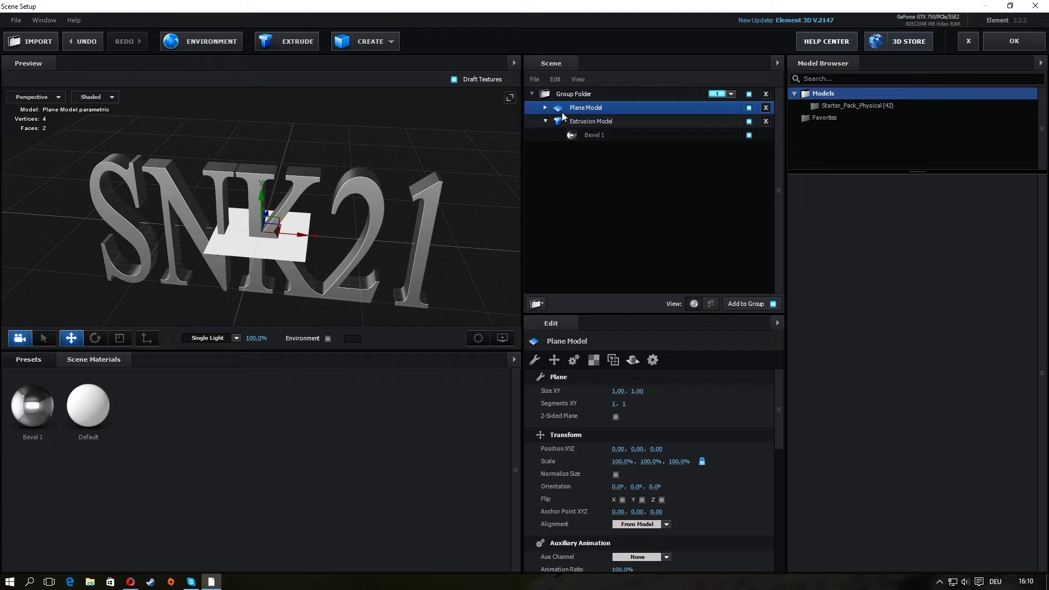
# - Set the plane's Default material diffuse colour to bright red FF0303
pyautogui.click(546, 108)
pyautogui.click(593, 122)
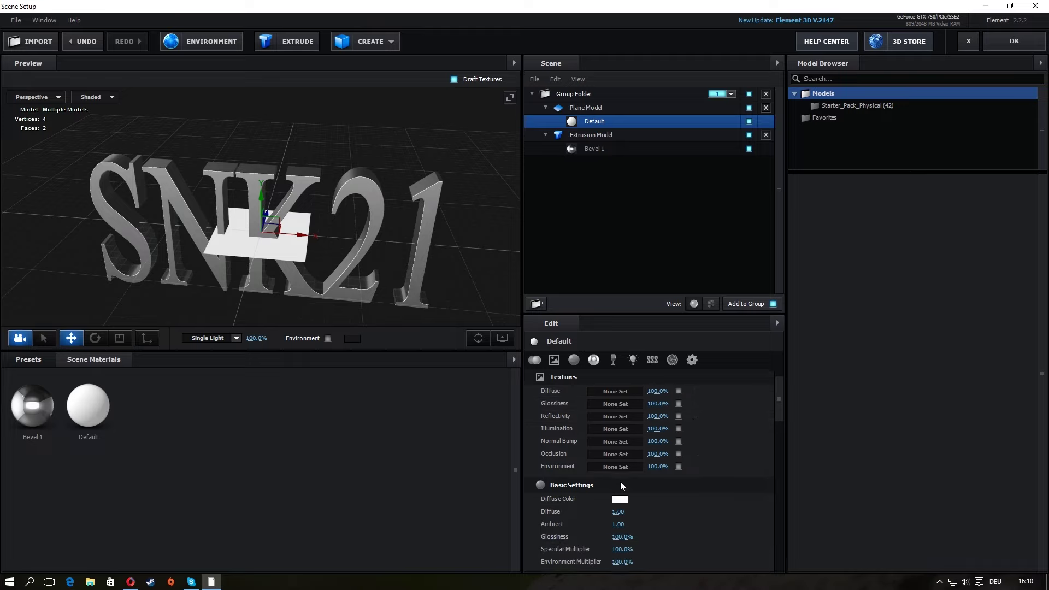
pyautogui.scroll(-1, 620, 486)
pyautogui.click(620, 456)
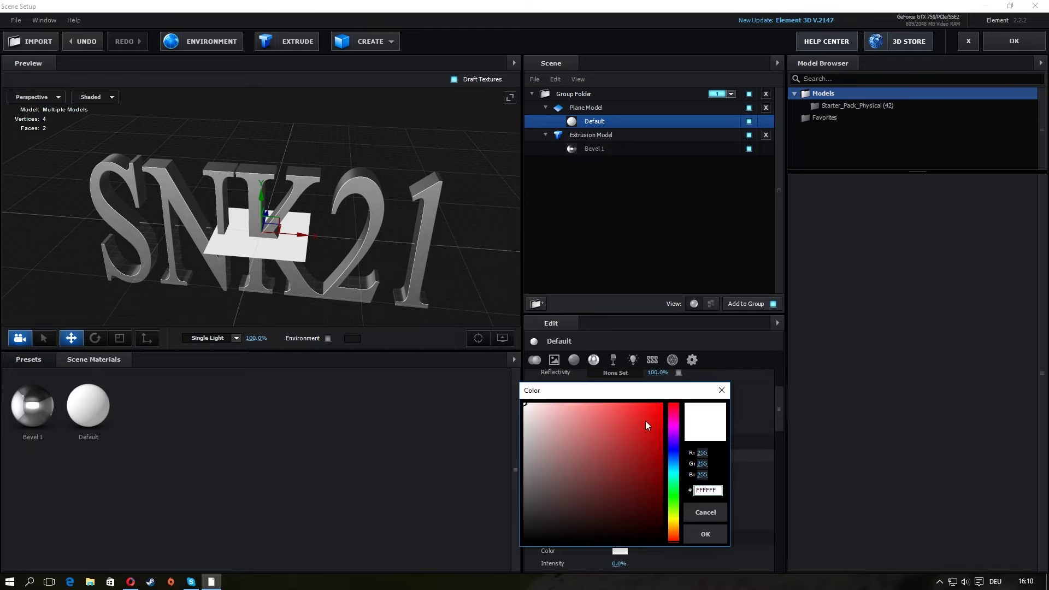
pyautogui.click(659, 408)
pyautogui.moveTo(646, 425); pyautogui.dragTo(666, 401)
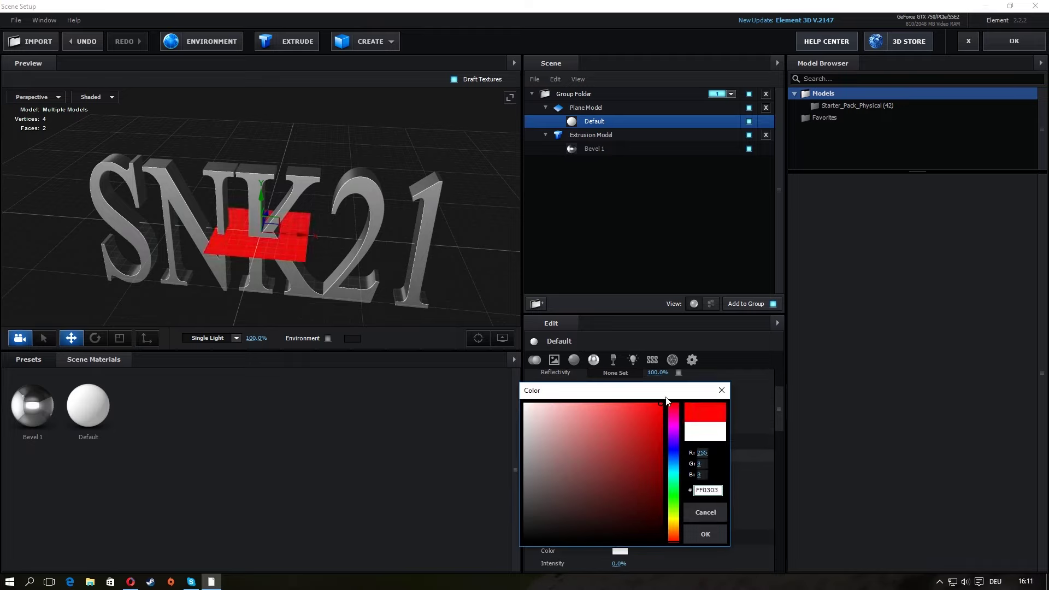
pyautogui.click(703, 532)
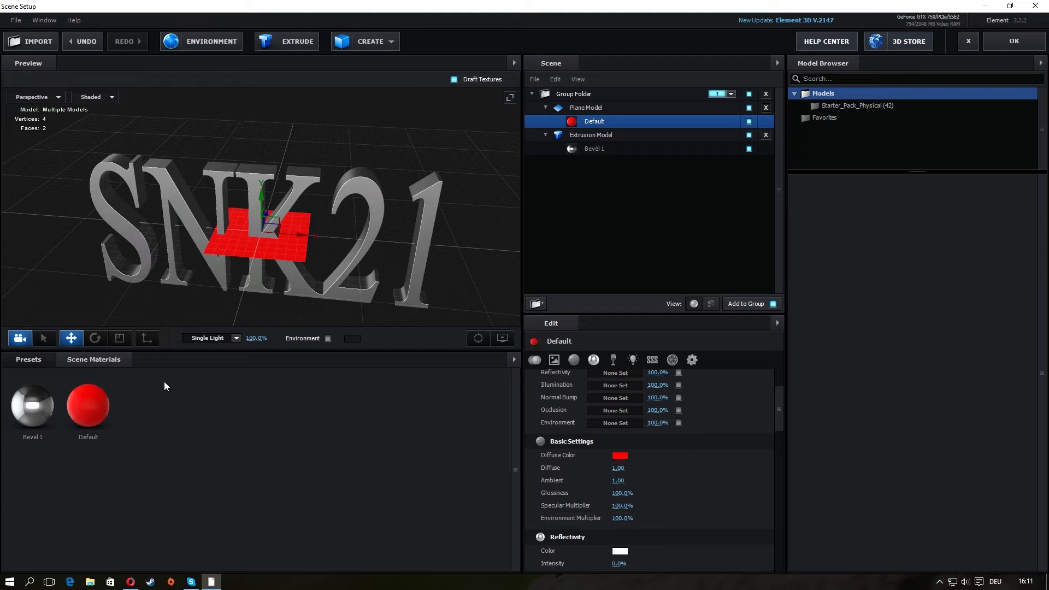
# - Rotate the red plane from lying flat to standing upright
pyautogui.click(94, 340)
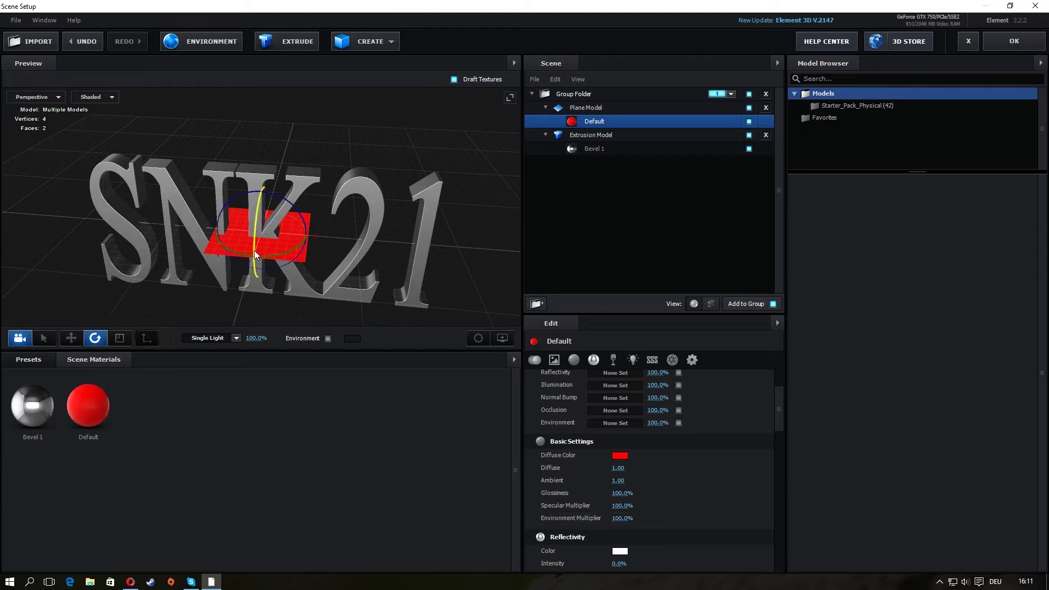
pyautogui.moveTo(254, 250); pyautogui.dragTo(258, 312)
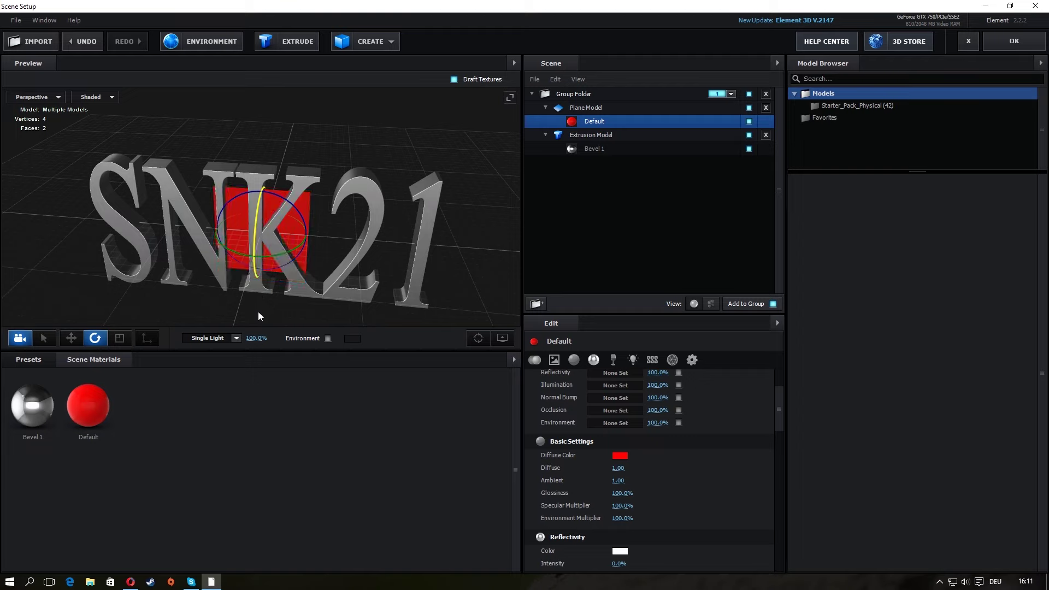
pyautogui.moveTo(404, 228); pyautogui.dragTo(430, 212)
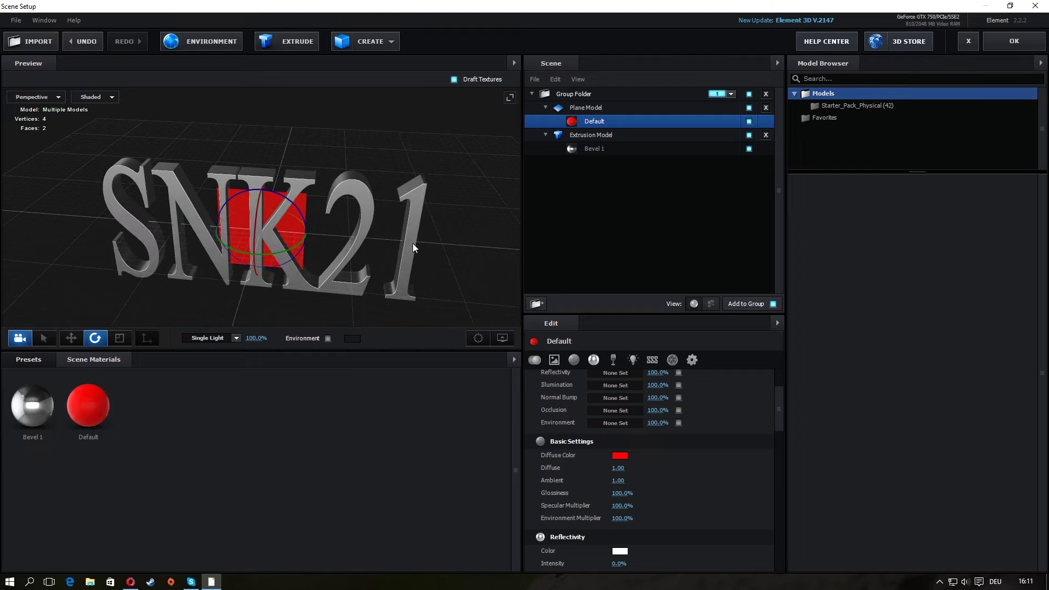
pyautogui.moveTo(382, 252); pyautogui.dragTo(370, 243)
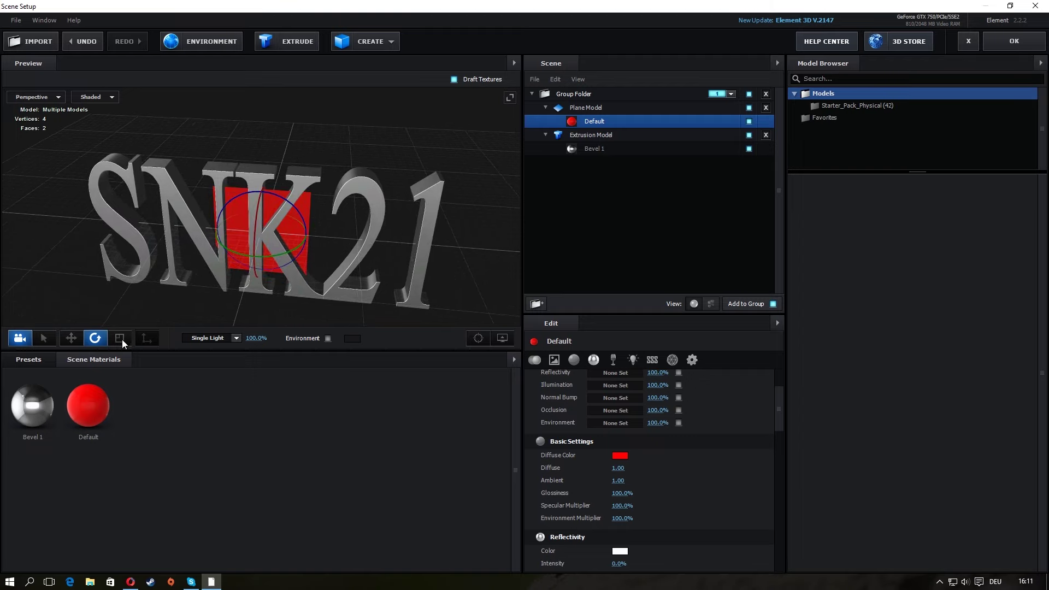
# - Move the upright red plane to sit just behind the SNK21 letters
pyautogui.click(71, 337)
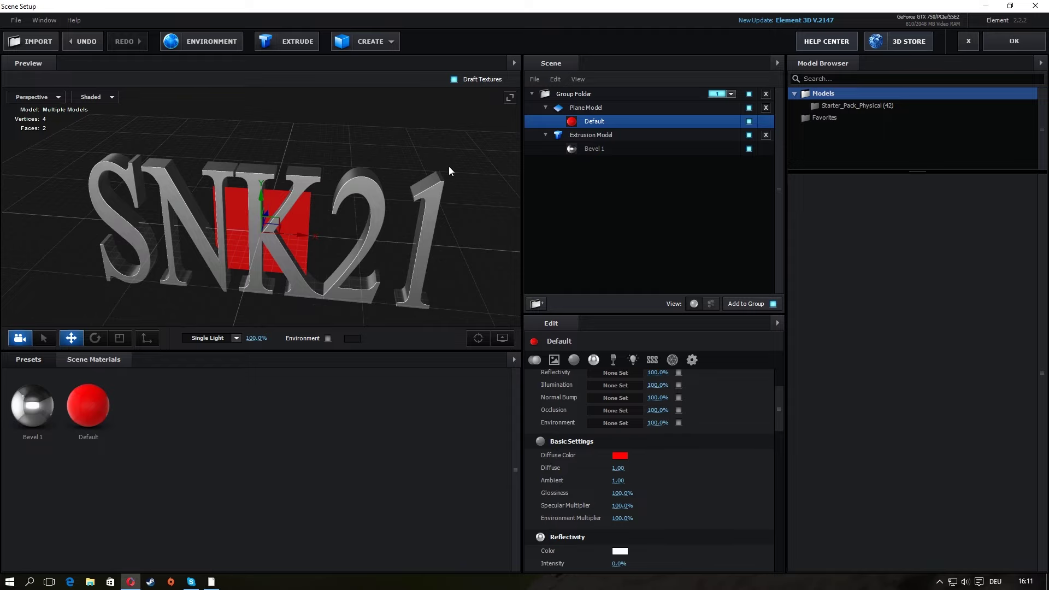
pyautogui.moveTo(450, 171)
pyautogui.mouseDown()
pyautogui.moveTo(398, 162)
pyautogui.moveTo(373, 174)
pyautogui.mouseUp()
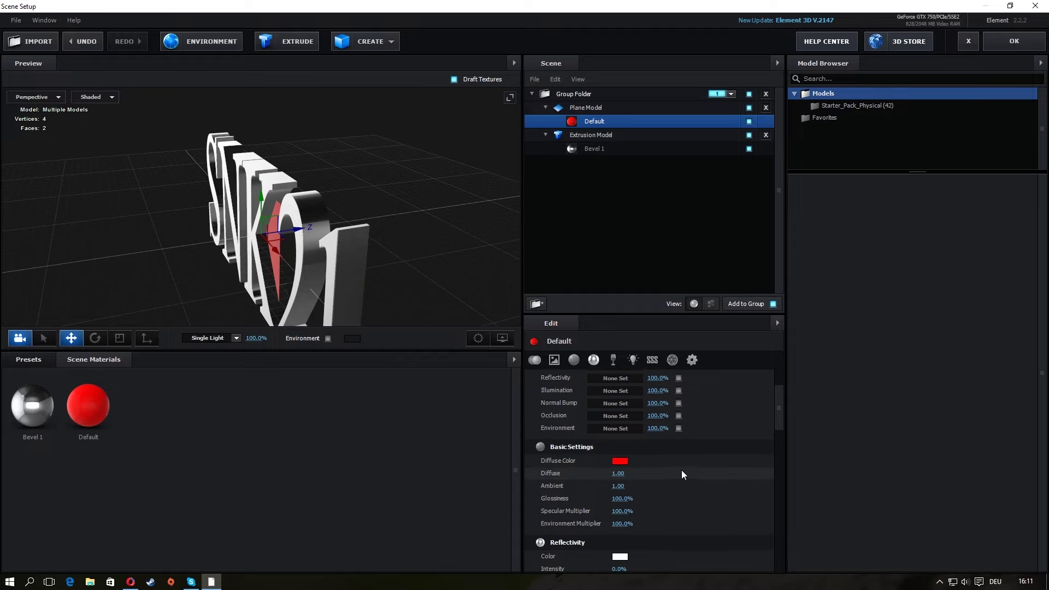
pyautogui.scroll(3, 681, 470)
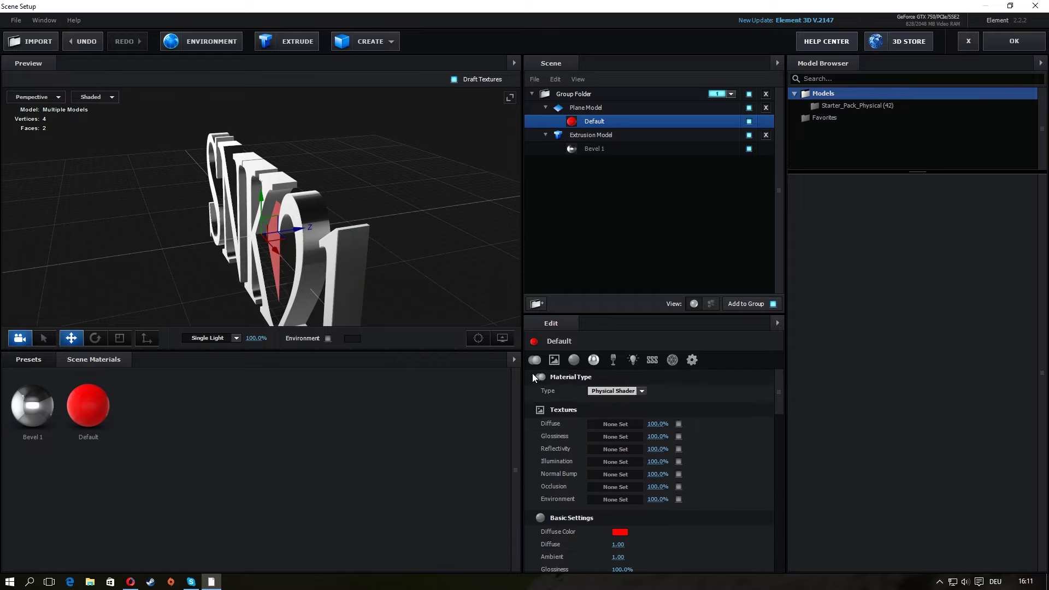
pyautogui.moveTo(421, 241); pyautogui.dragTo(311, 235)
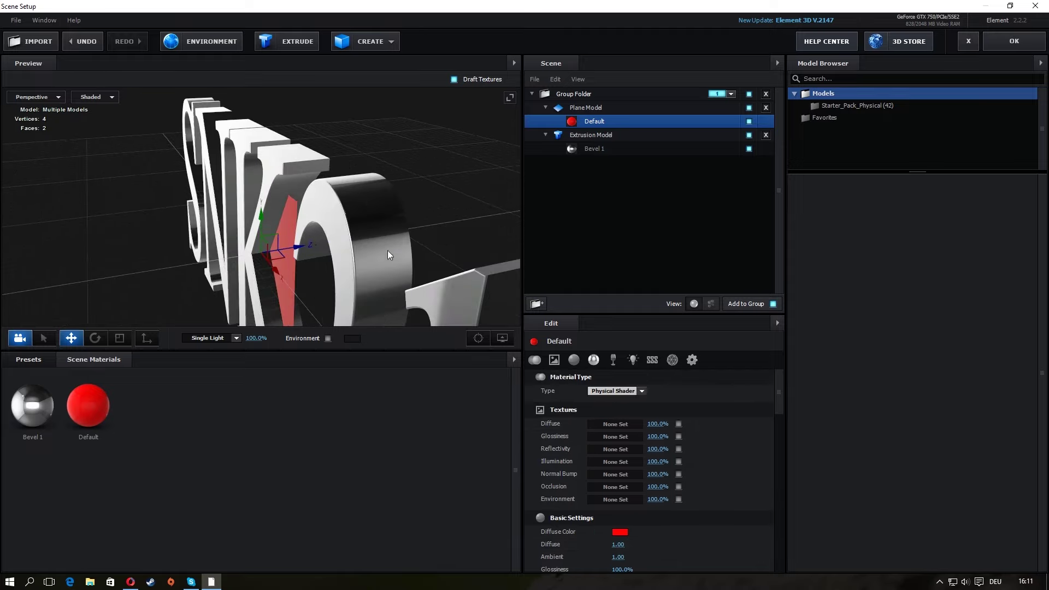
pyautogui.moveTo(388, 250)
pyautogui.mouseDown()
pyautogui.moveTo(372, 241)
pyautogui.moveTo(433, 243)
pyautogui.mouseUp()
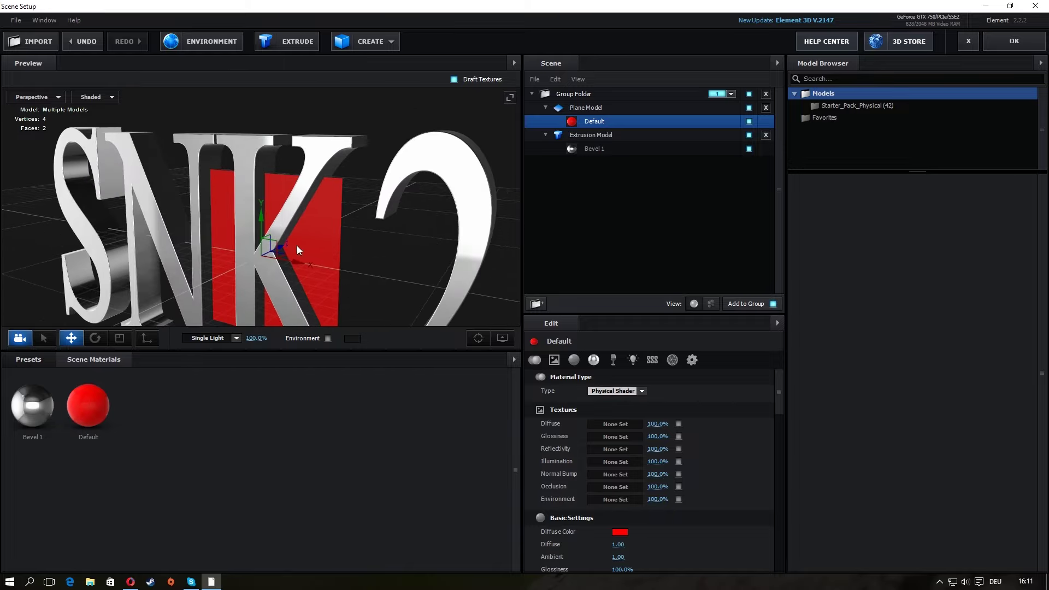
pyautogui.moveTo(285, 244)
pyautogui.mouseDown()
pyautogui.moveTo(308, 244)
pyautogui.moveTo(294, 247)
pyautogui.mouseUp()
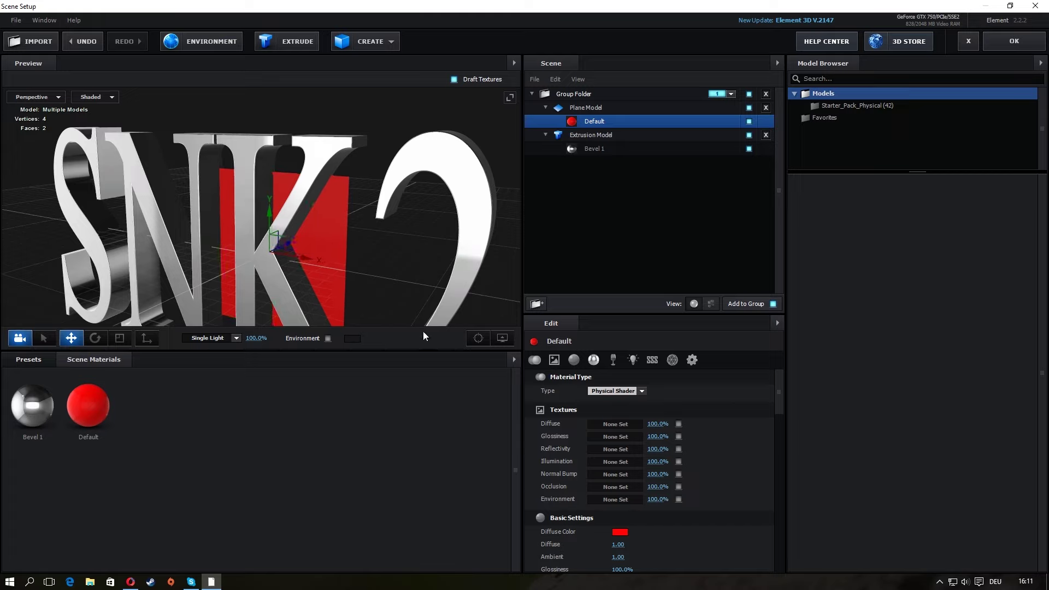
# - Set the Plane Model's Size XY to 30.00 by 30.00
pyautogui.click(582, 108)
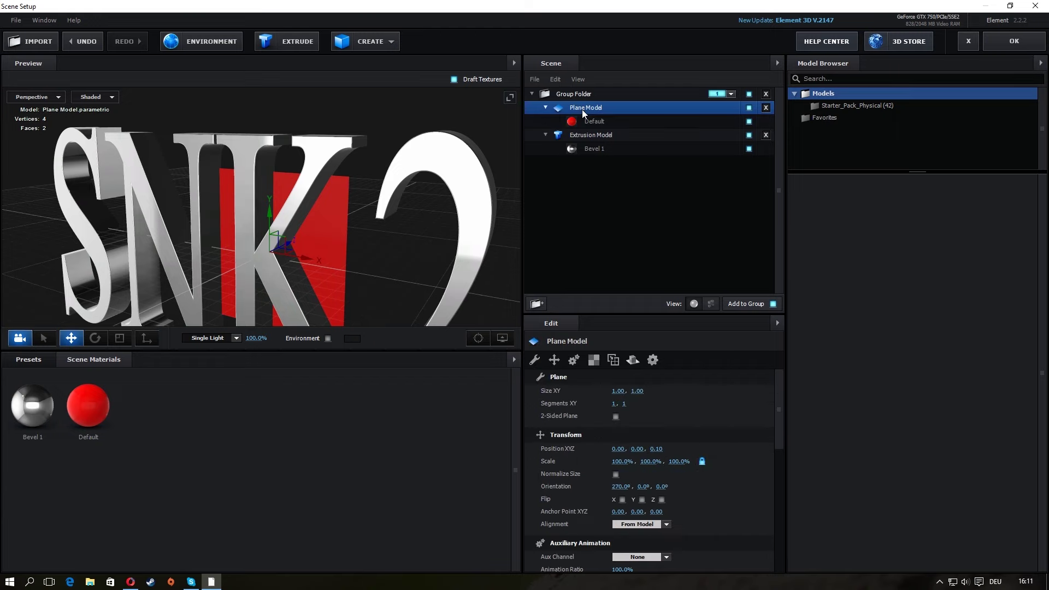
pyautogui.moveTo(623, 392); pyautogui.dragTo(826, 394)
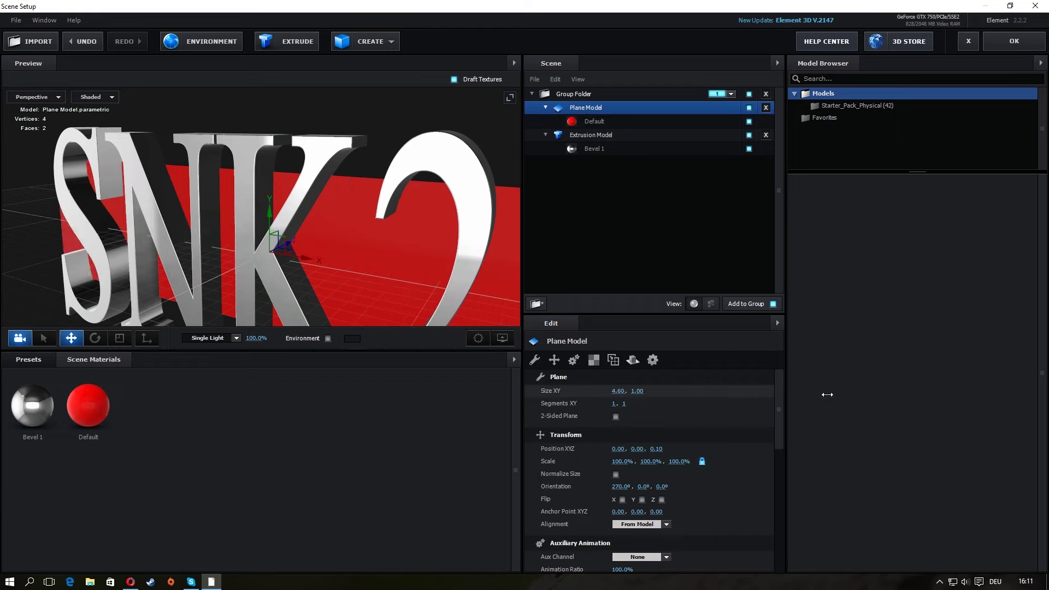
pyautogui.click(620, 392)
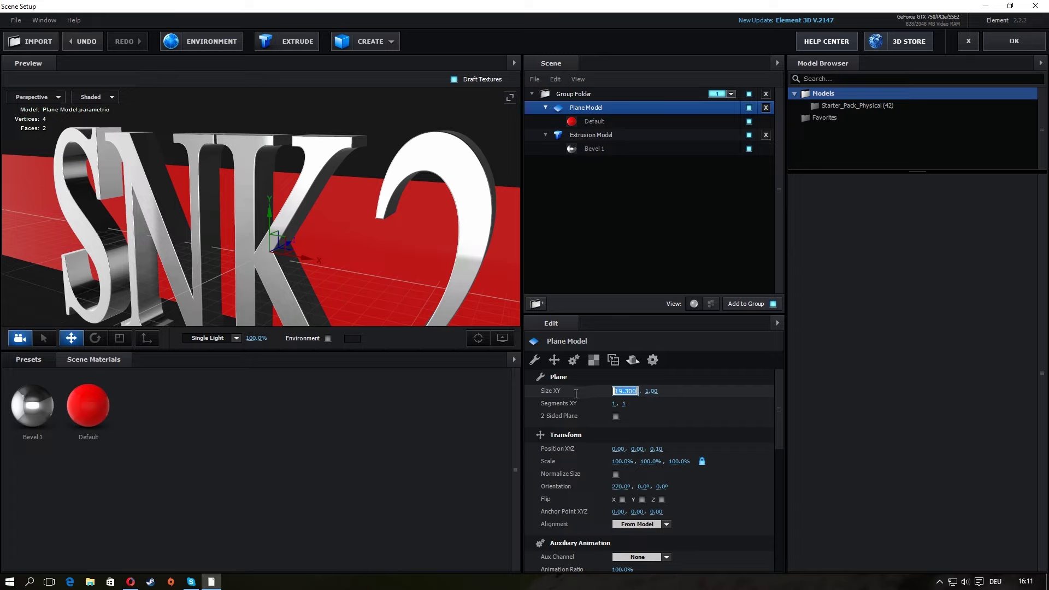
pyautogui.write('30')
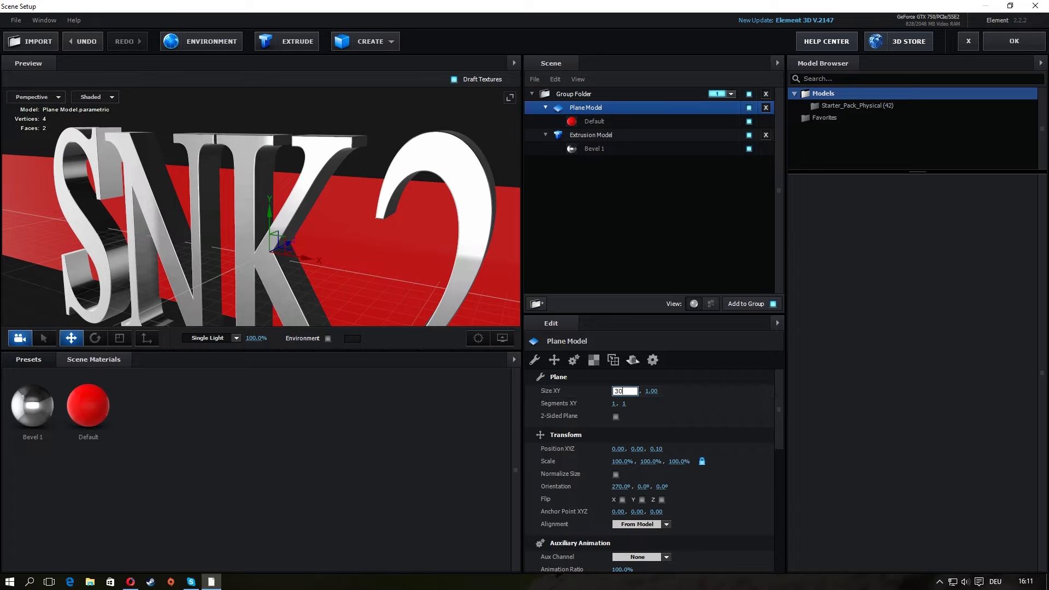
pyautogui.press('Return')
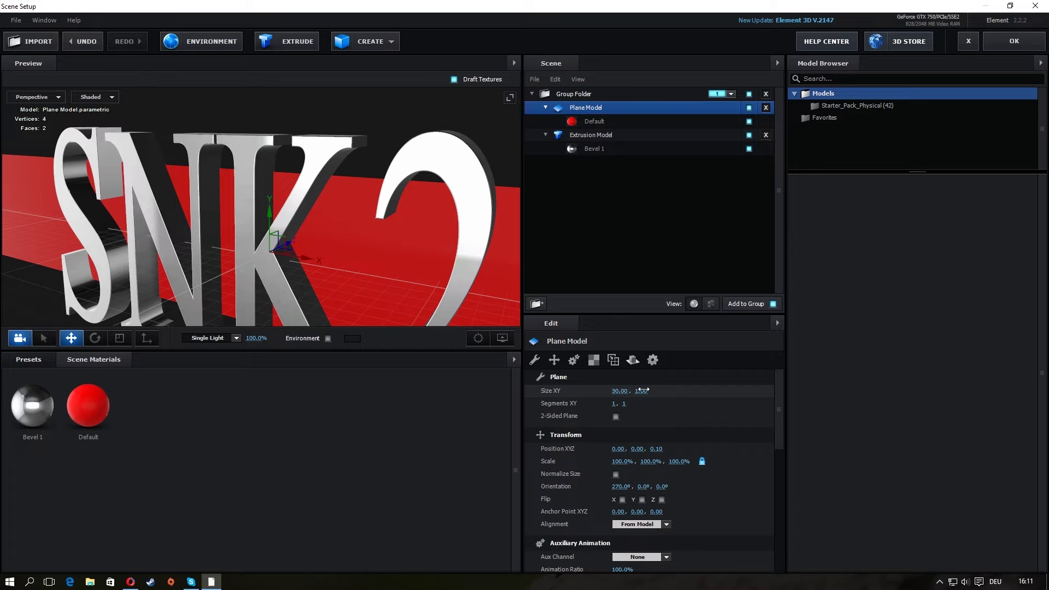
pyautogui.click(643, 391)
pyautogui.press('Return')
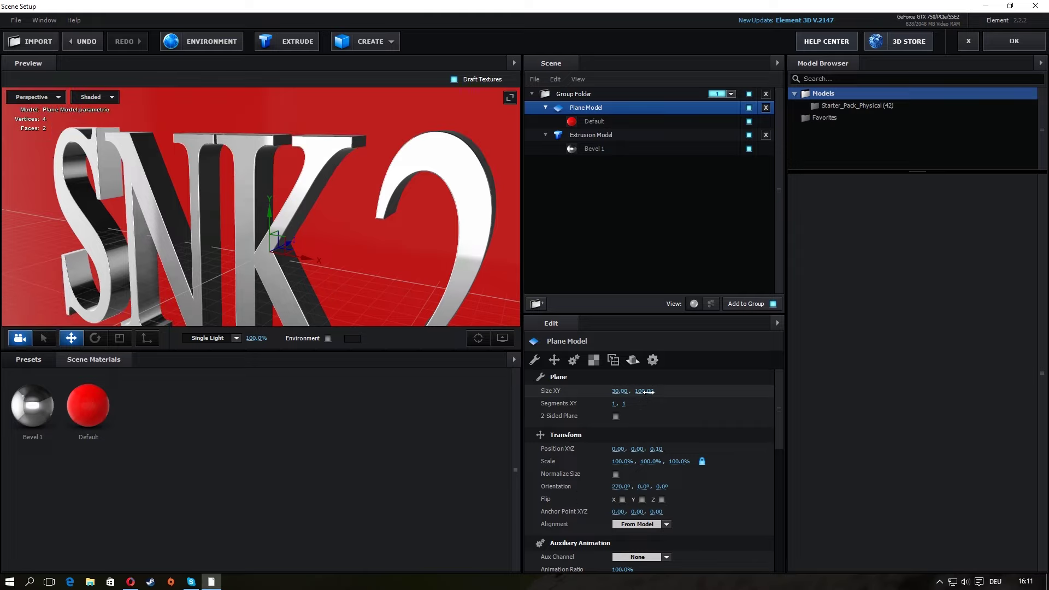
pyautogui.click(650, 390)
pyautogui.moveTo(664, 391); pyautogui.dragTo(589, 403)
pyautogui.write('30')
pyautogui.press('Return')
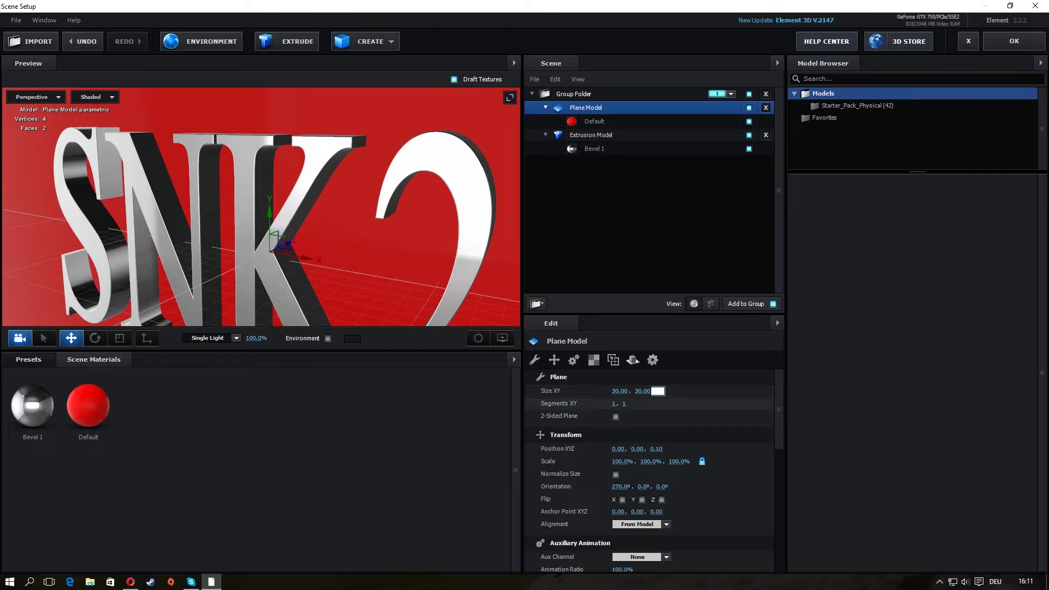
pyautogui.scroll(-3, 388, 225)
pyautogui.scroll(-3, 389, 218)
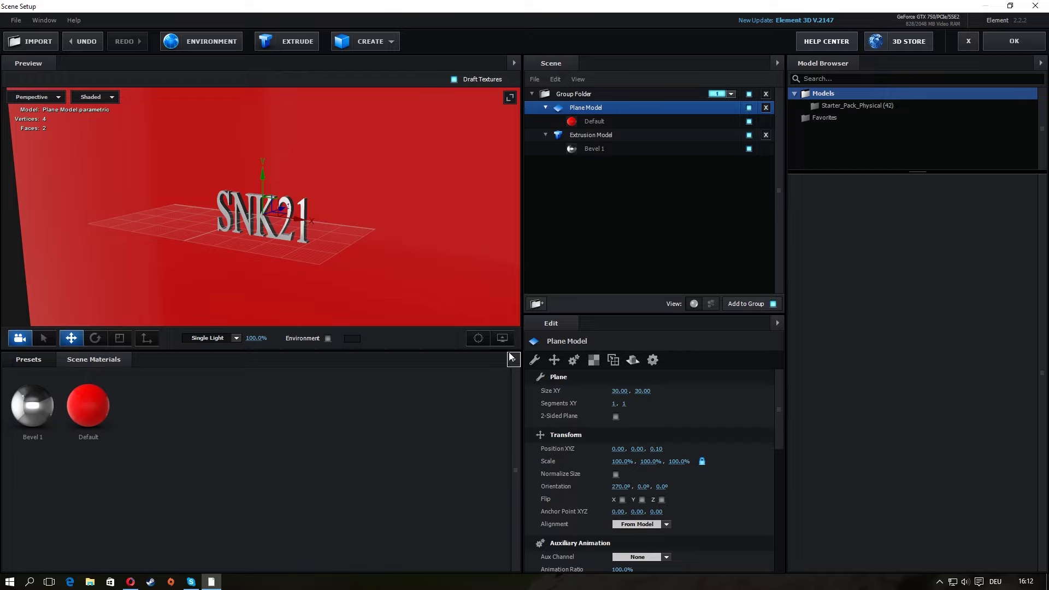
# - Hide the grid in the Element 3D preview
pyautogui.click(502, 339)
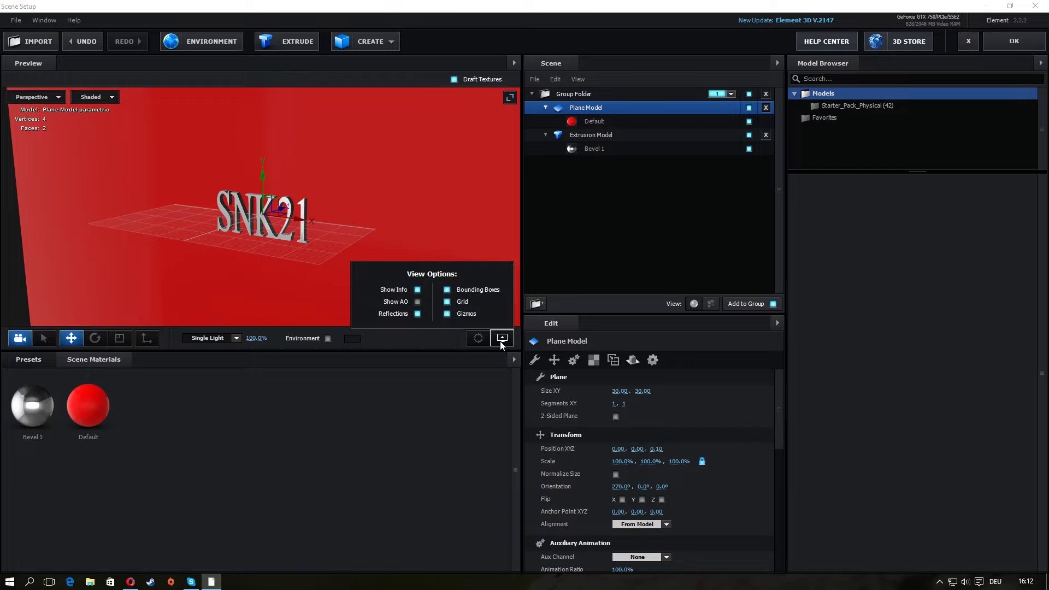
pyautogui.click(447, 301)
pyautogui.click(502, 339)
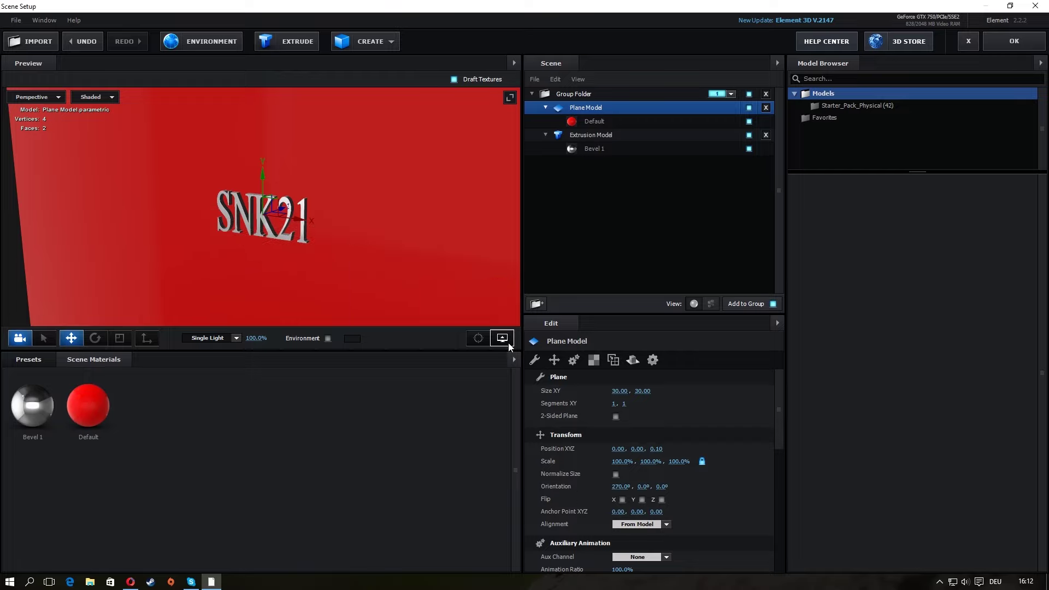
pyautogui.scroll(-2, 403, 244)
# - Nudge the red plane to Z 0.08 and show the material presets library
pyautogui.moveTo(402, 244)
pyautogui.mouseDown()
pyautogui.moveTo(380, 229)
pyautogui.moveTo(379, 245)
pyautogui.mouseUp()
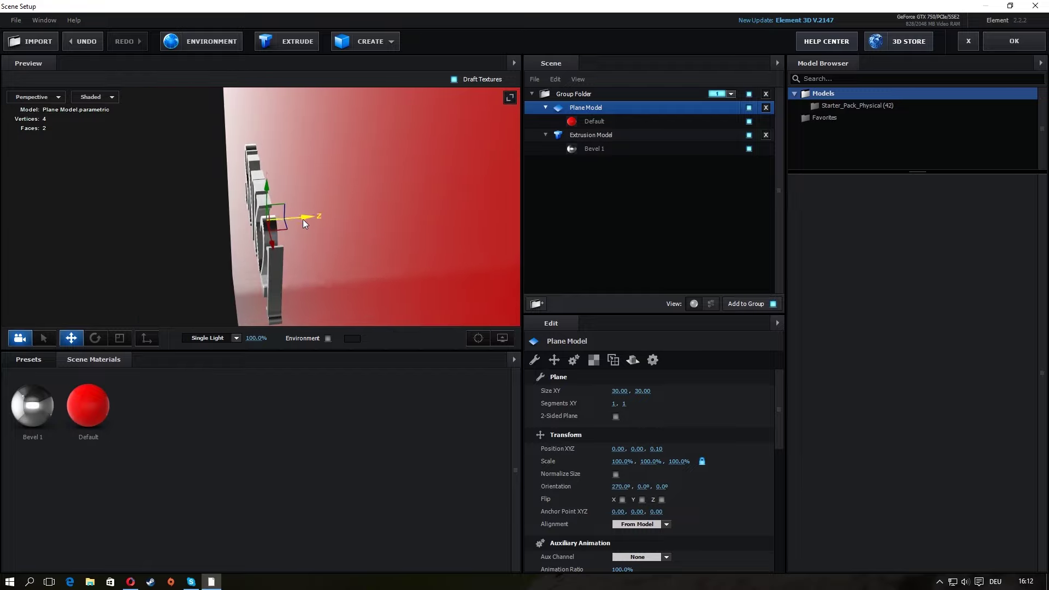
pyautogui.moveTo(304, 218)
pyautogui.mouseDown()
pyautogui.moveTo(528, 200)
pyautogui.moveTo(301, 210)
pyautogui.mouseUp()
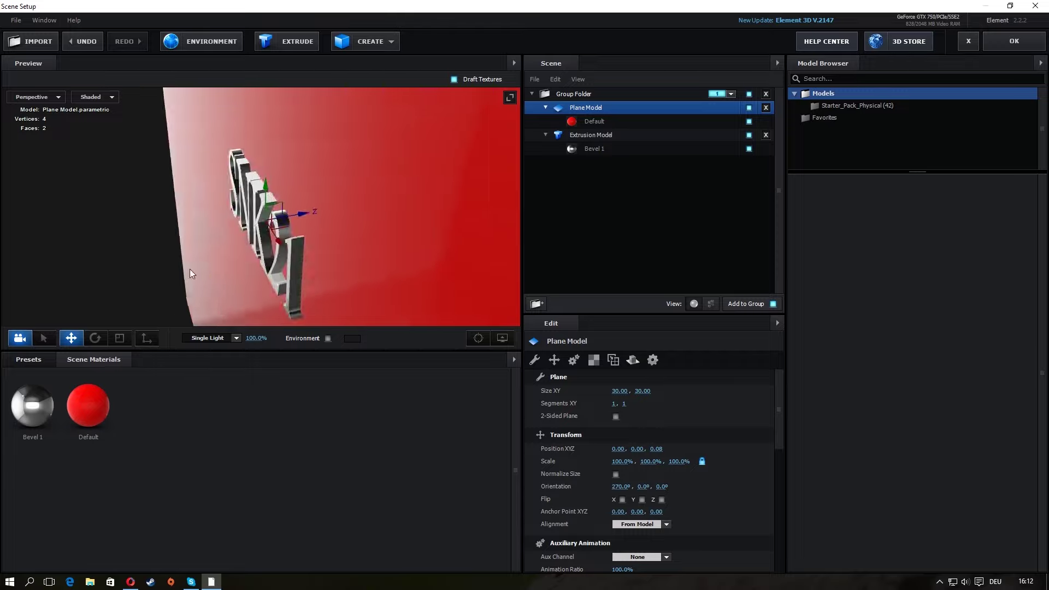
pyautogui.moveTo(145, 326)
pyautogui.mouseDown()
pyautogui.moveTo(241, 250)
pyautogui.moveTo(274, 250)
pyautogui.mouseUp()
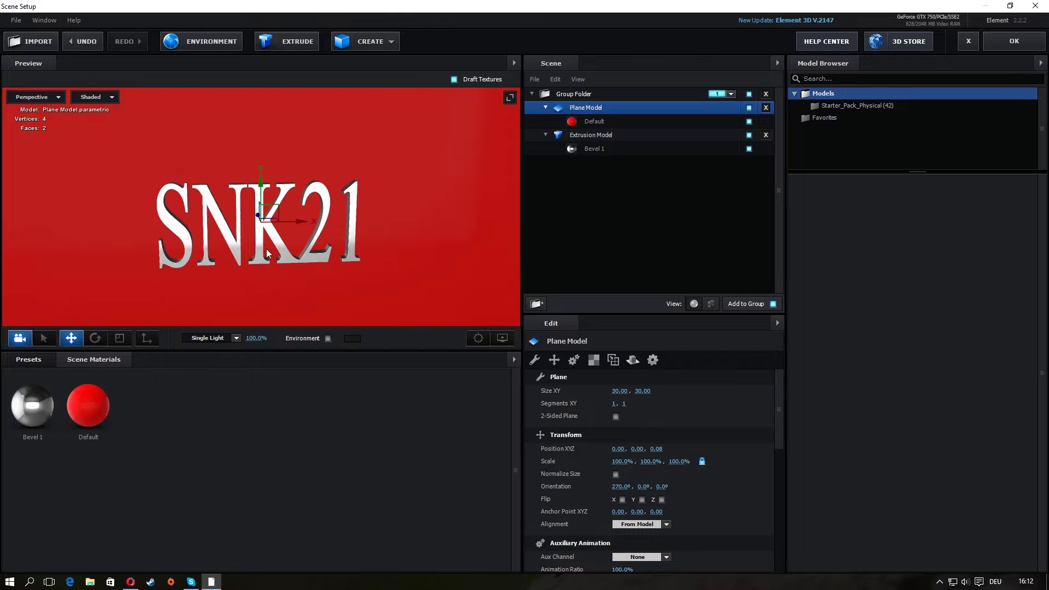
pyautogui.click(34, 360)
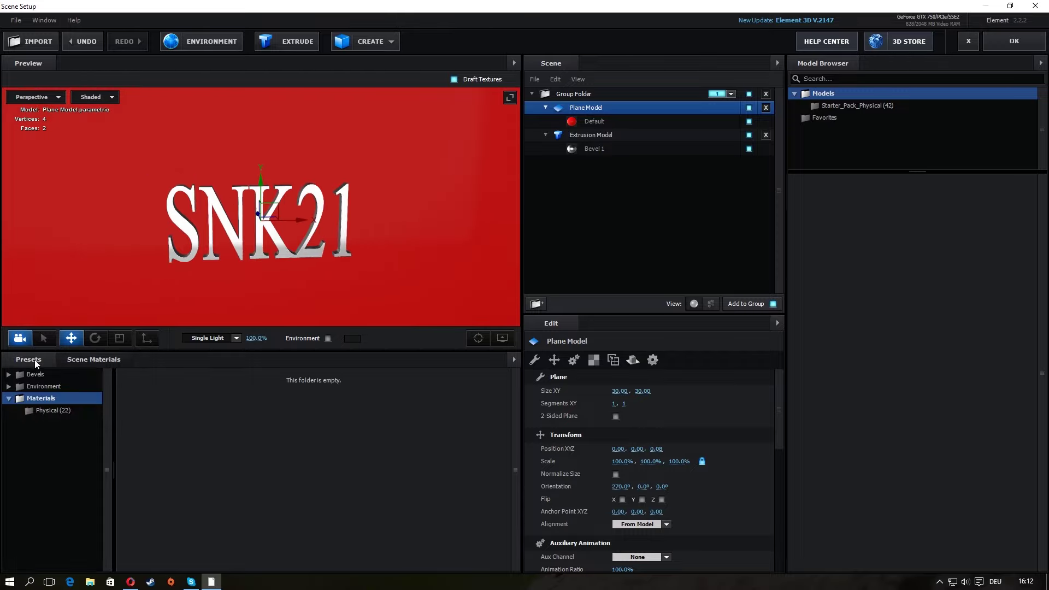
# - Apply the Physical Blue_Wireframe material to both the plane and the SNK21 text
pyautogui.click(35, 409)
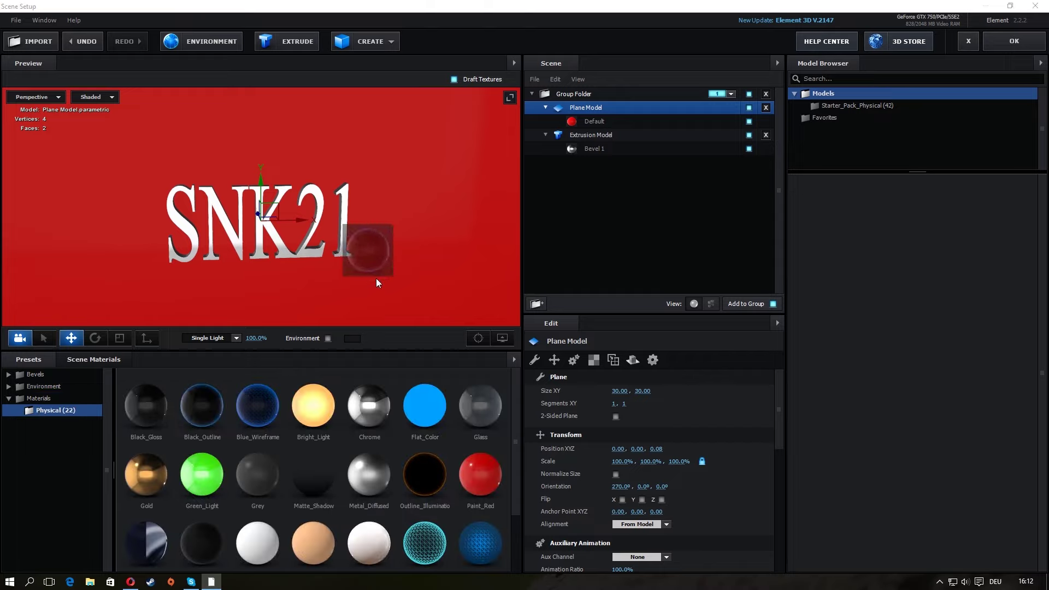
pyautogui.moveTo(201, 405)
pyautogui.mouseDown()
pyautogui.moveTo(402, 242)
pyautogui.moveTo(359, 234)
pyautogui.moveTo(374, 234)
pyautogui.mouseUp()
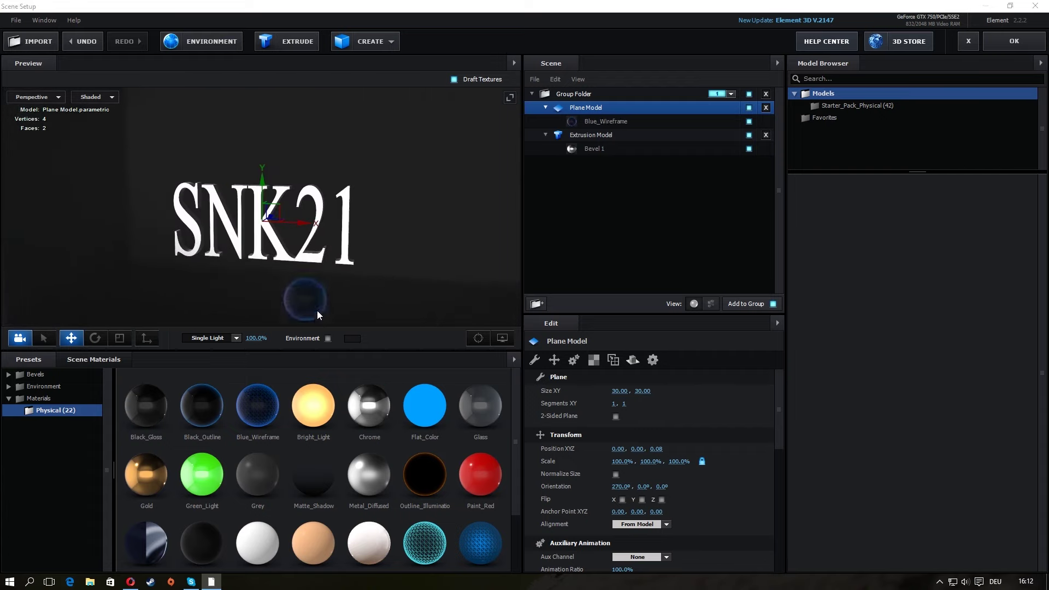
pyautogui.moveTo(346, 252); pyautogui.dragTo(345, 248)
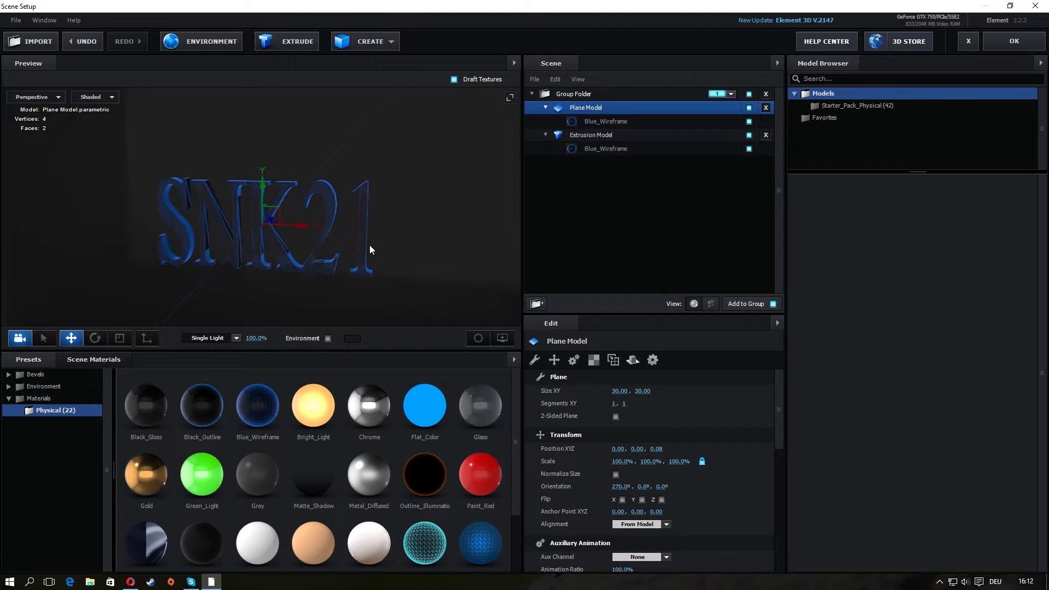
pyautogui.scroll(3, 369, 245)
pyautogui.scroll(-3, 372, 248)
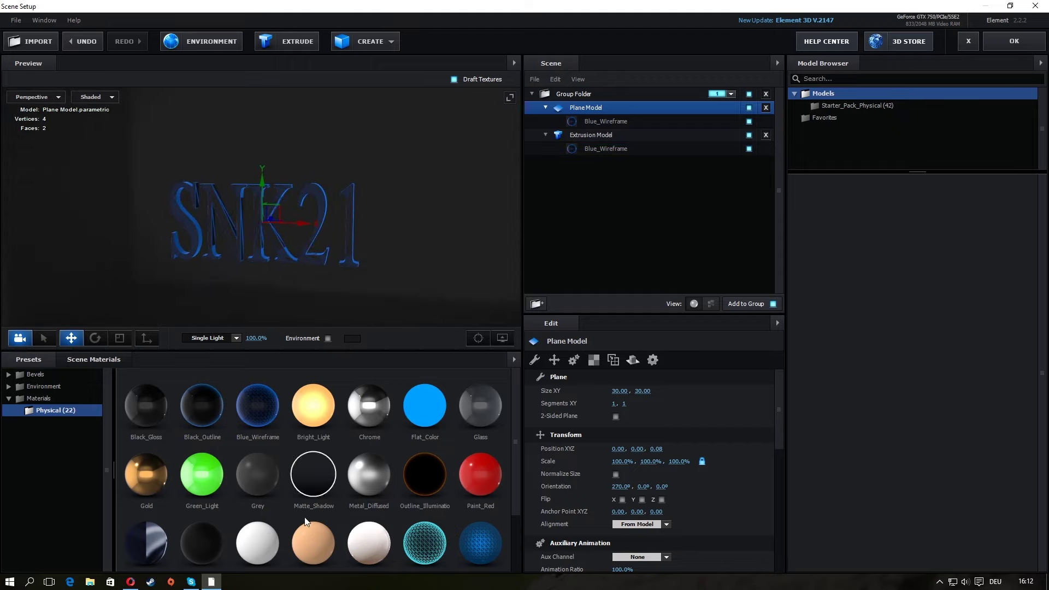
# - Give the plane the Plastic_White material with Reflect Mode set to Mirror Surface
pyautogui.moveTo(265, 554); pyautogui.dragTo(435, 284)
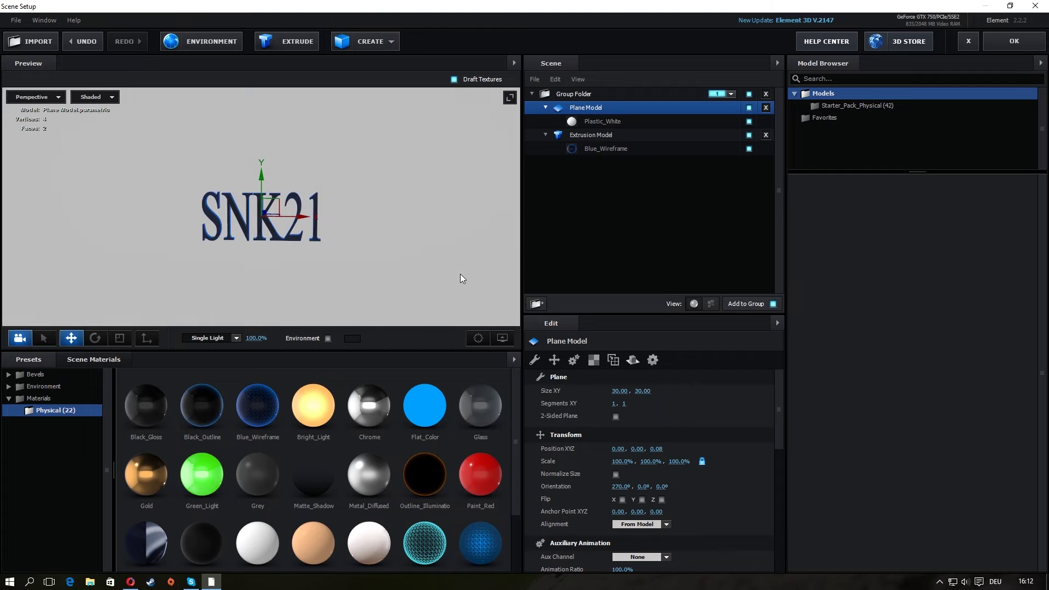
pyautogui.scroll(-2, 460, 274)
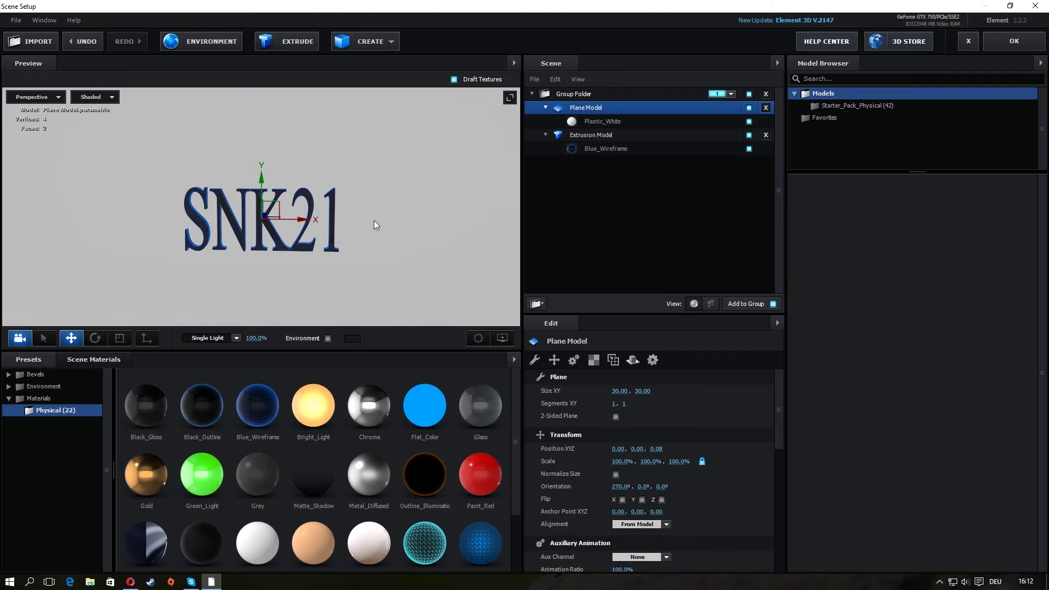
pyautogui.click(633, 360)
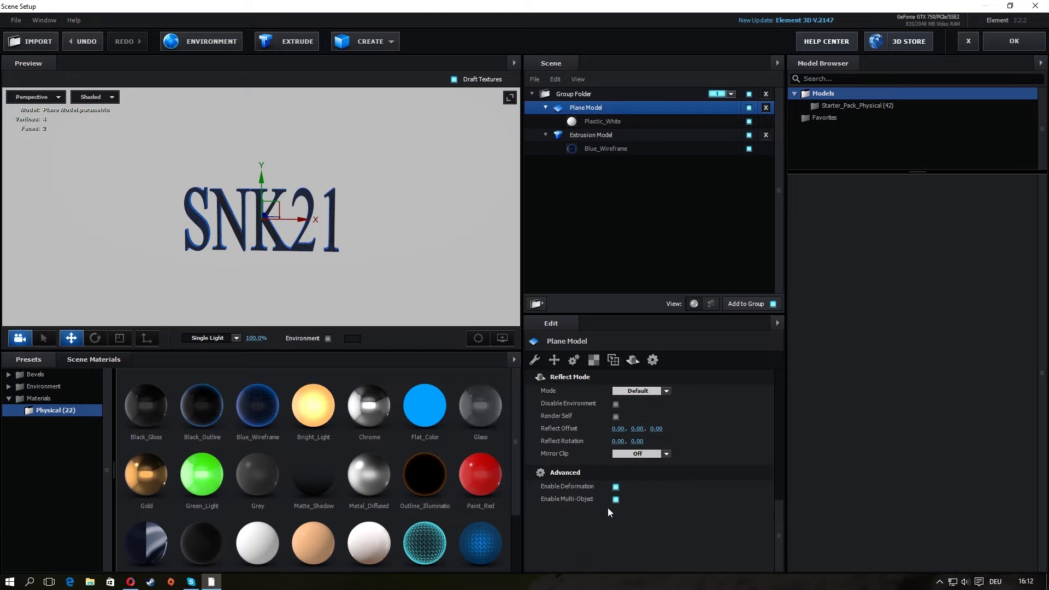
pyautogui.click(655, 453)
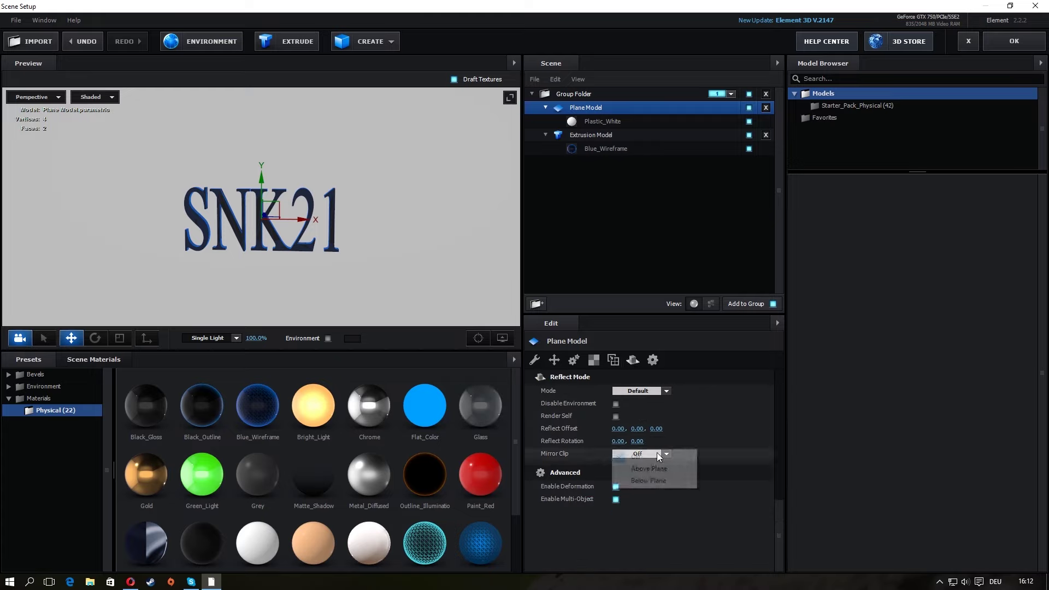
pyautogui.click(661, 391)
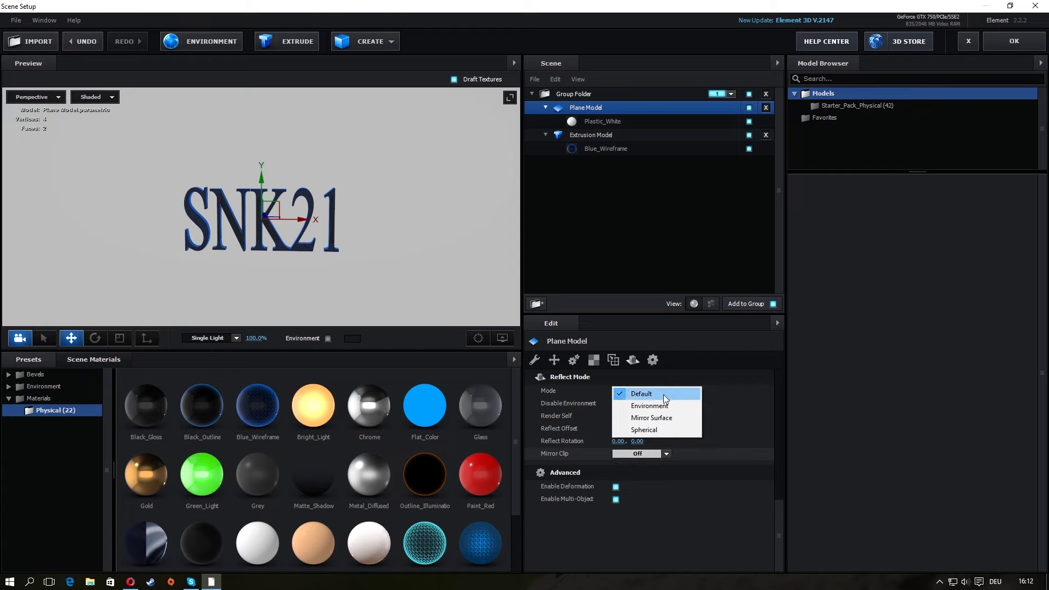
pyautogui.click(669, 418)
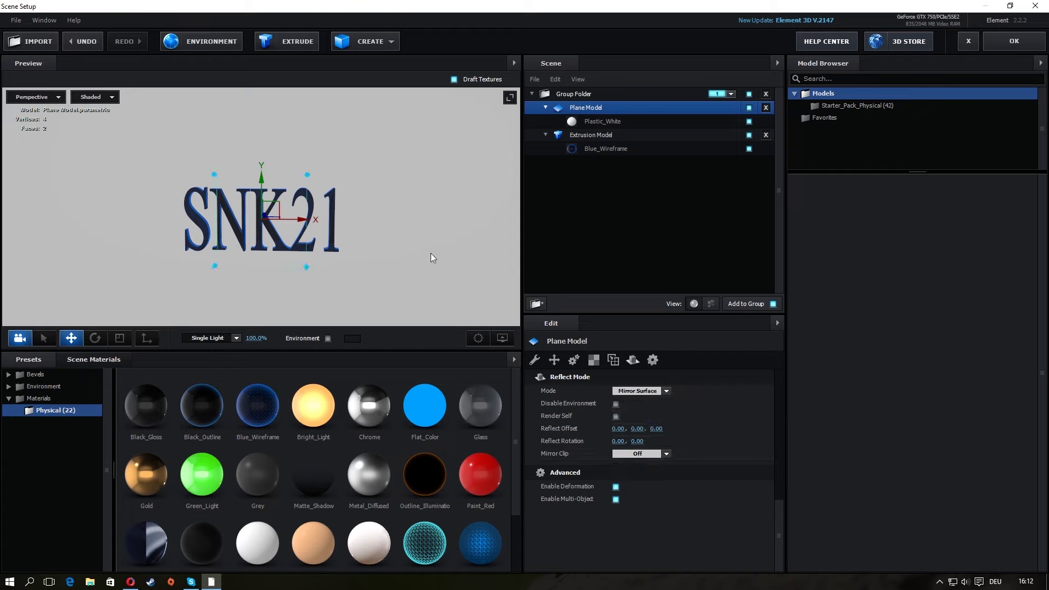
pyautogui.moveTo(430, 254)
pyautogui.mouseDown()
pyautogui.moveTo(360, 253)
pyautogui.moveTo(405, 232)
pyautogui.moveTo(453, 248)
pyautogui.mouseUp()
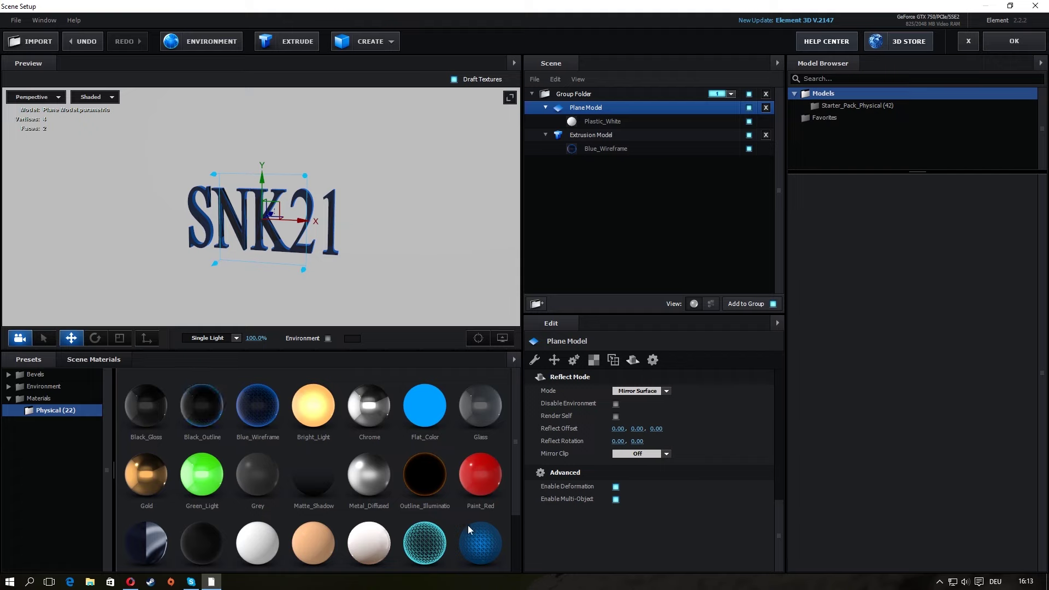
# - Apply Paint_Red to the plane and Chrome to the SNK21 text, then select Extrusion Model
pyautogui.moveTo(480, 478)
pyautogui.mouseDown()
pyautogui.moveTo(366, 256)
pyautogui.moveTo(371, 235)
pyautogui.mouseUp()
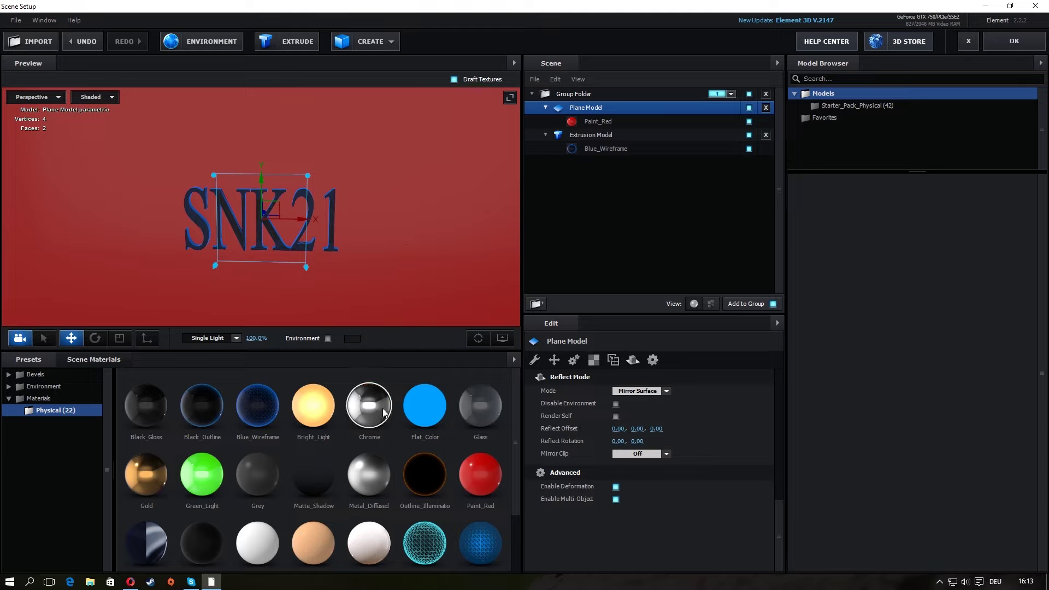
pyautogui.moveTo(371, 406); pyautogui.dragTo(260, 236)
pyautogui.moveTo(382, 290)
pyautogui.mouseDown()
pyautogui.moveTo(407, 271)
pyautogui.moveTo(391, 268)
pyautogui.mouseUp()
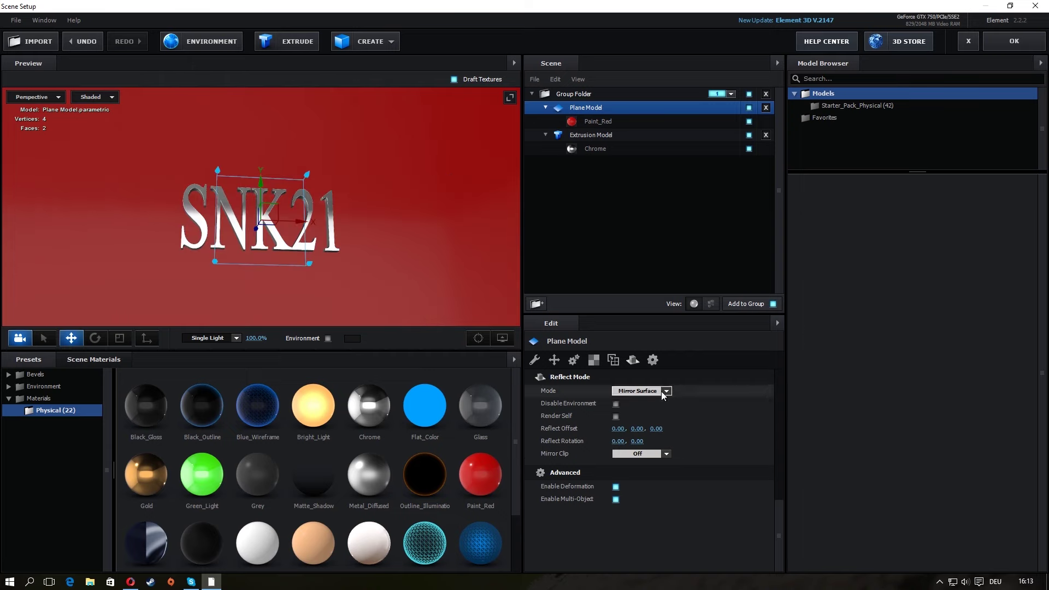
pyautogui.click(591, 135)
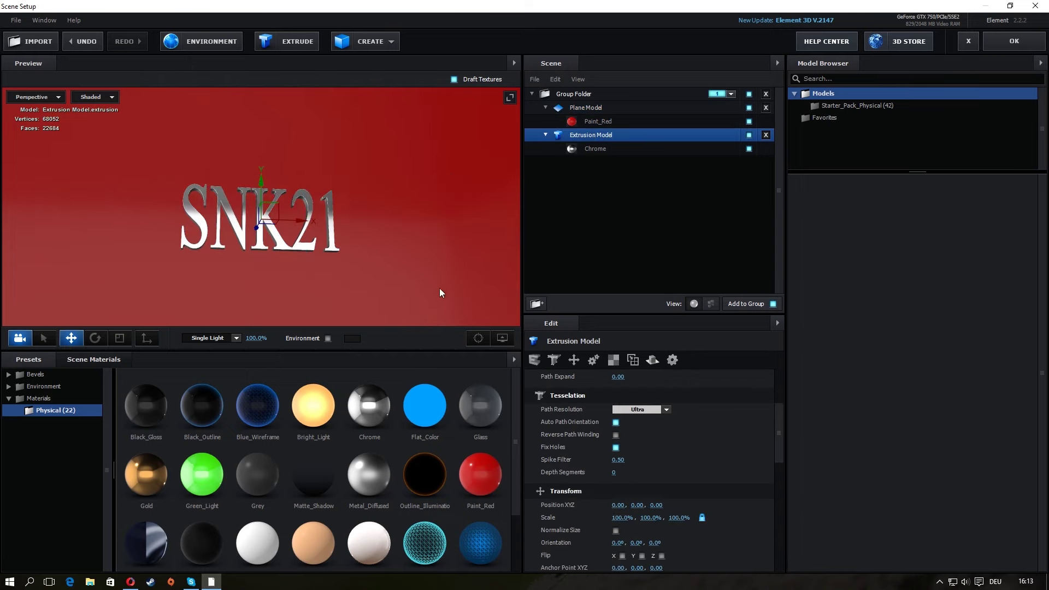
# - Try Spherical reflect mode on the SNK21 extrusion, then settle on Environment
pyautogui.click(653, 360)
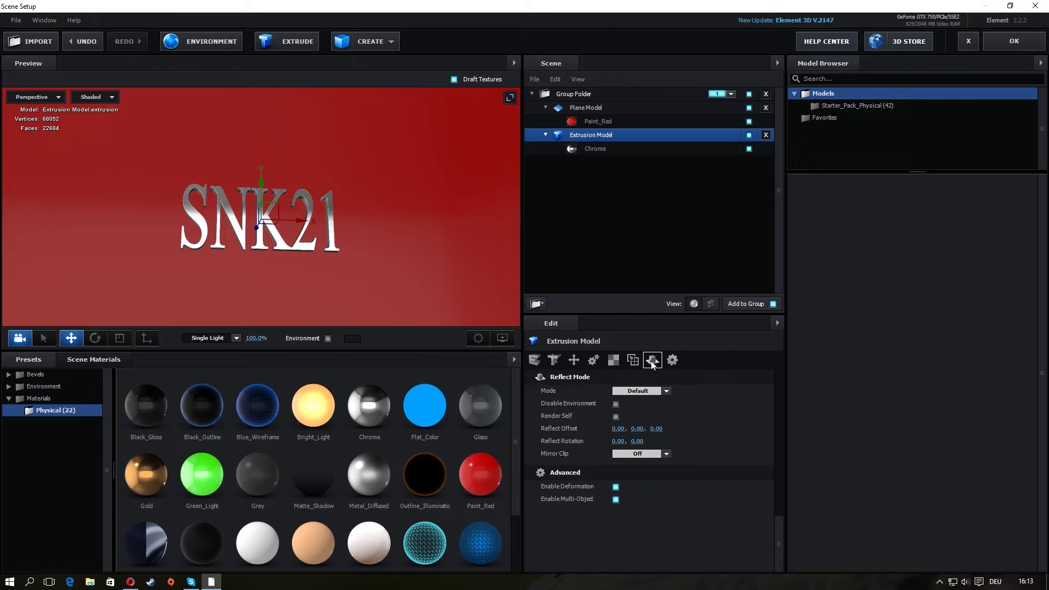
pyautogui.click(638, 393)
pyautogui.click(644, 431)
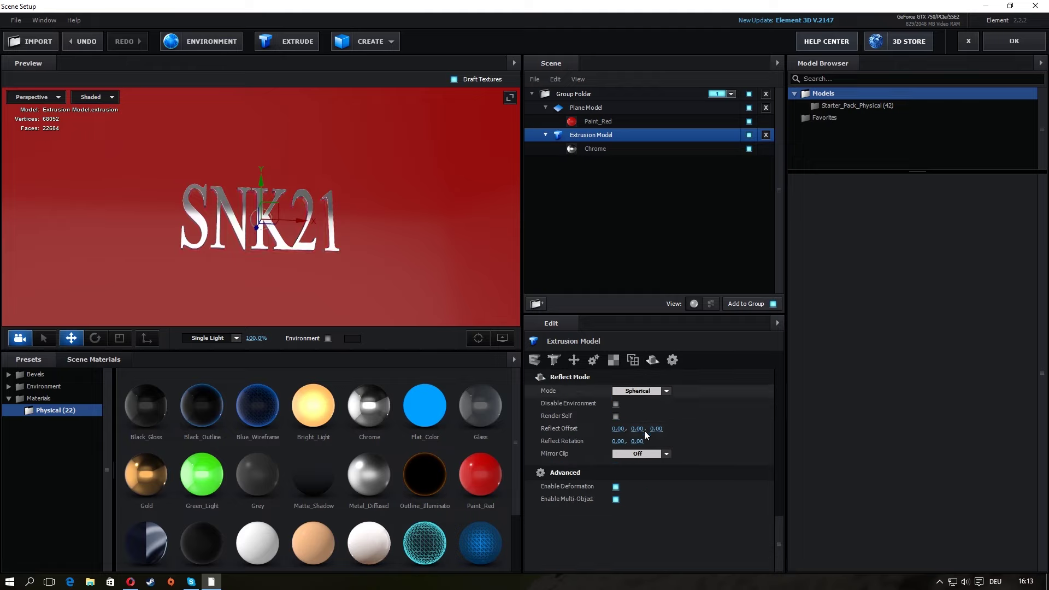
pyautogui.moveTo(414, 273); pyautogui.dragTo(461, 284)
pyautogui.moveTo(452, 296); pyautogui.dragTo(475, 290)
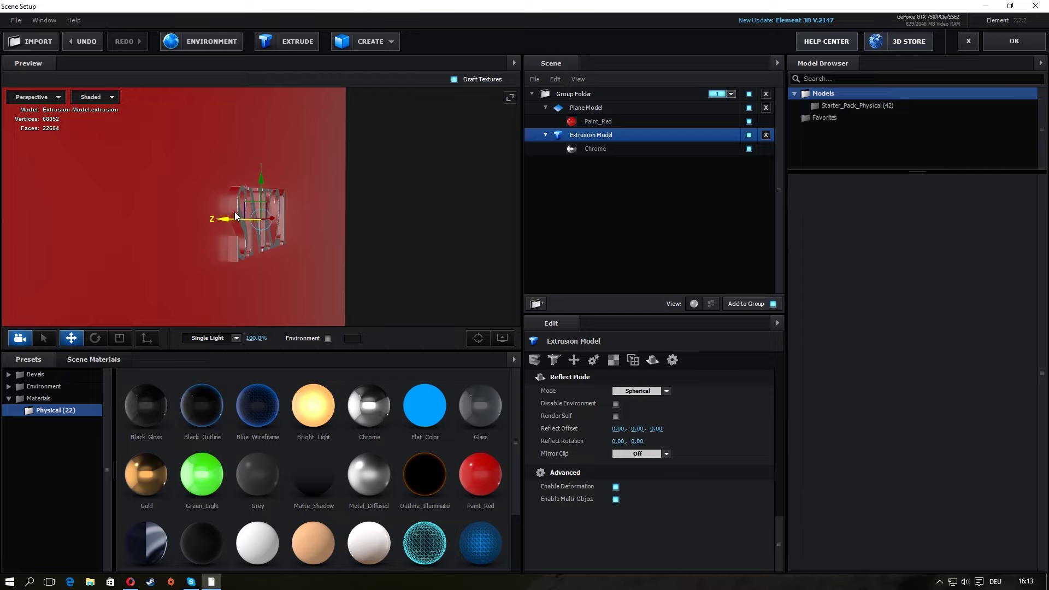
pyautogui.moveTo(360, 235)
pyautogui.mouseDown()
pyautogui.moveTo(231, 240)
pyautogui.moveTo(283, 246)
pyautogui.moveTo(355, 234)
pyautogui.moveTo(310, 236)
pyautogui.mouseUp()
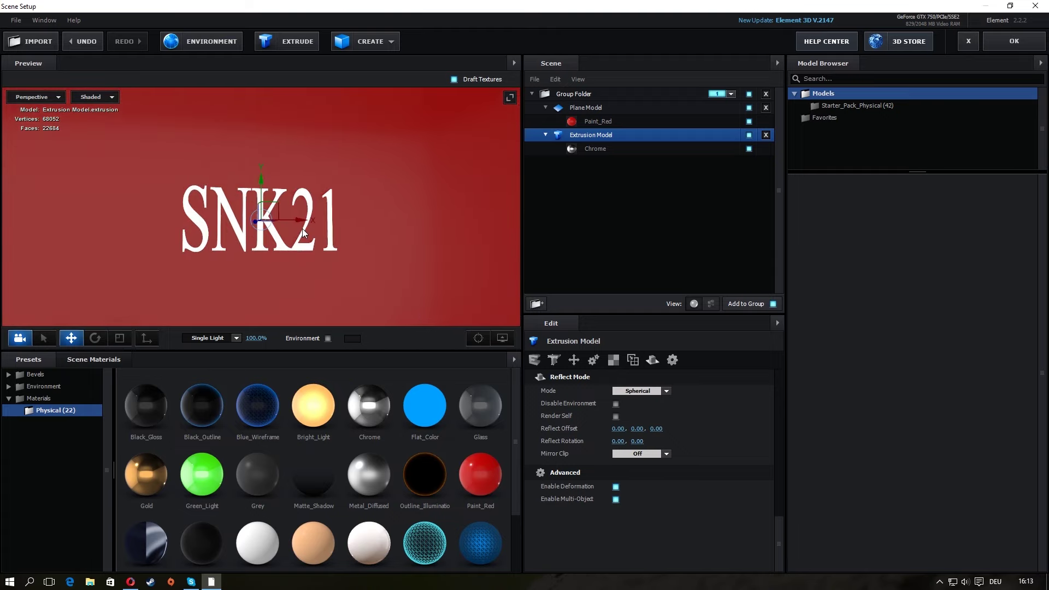
pyautogui.click(614, 390)
pyautogui.click(640, 406)
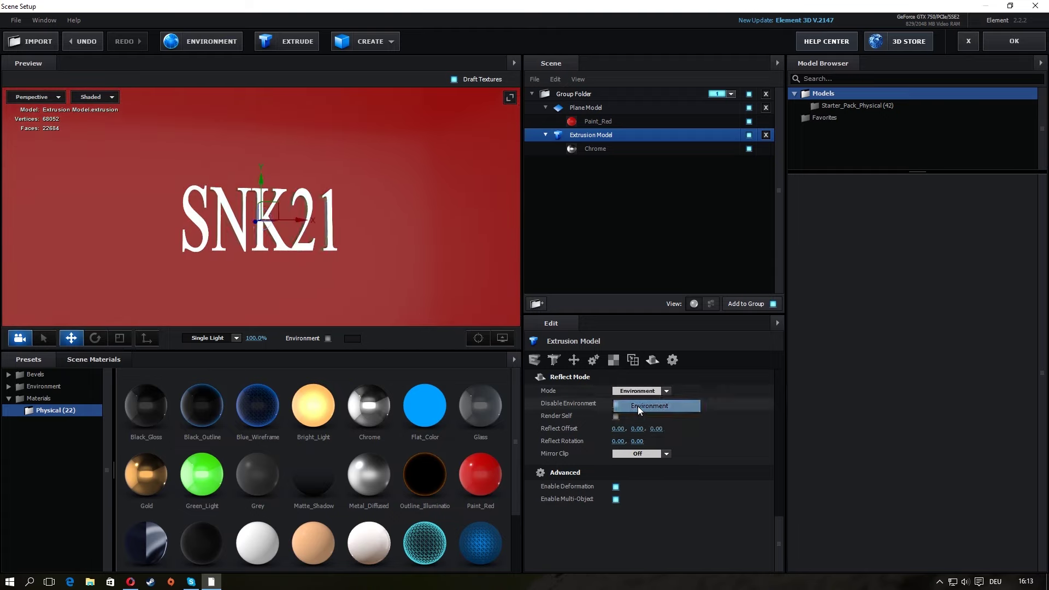
pyautogui.moveTo(384, 245)
pyautogui.mouseDown()
pyautogui.moveTo(331, 252)
pyautogui.moveTo(342, 239)
pyautogui.mouseUp()
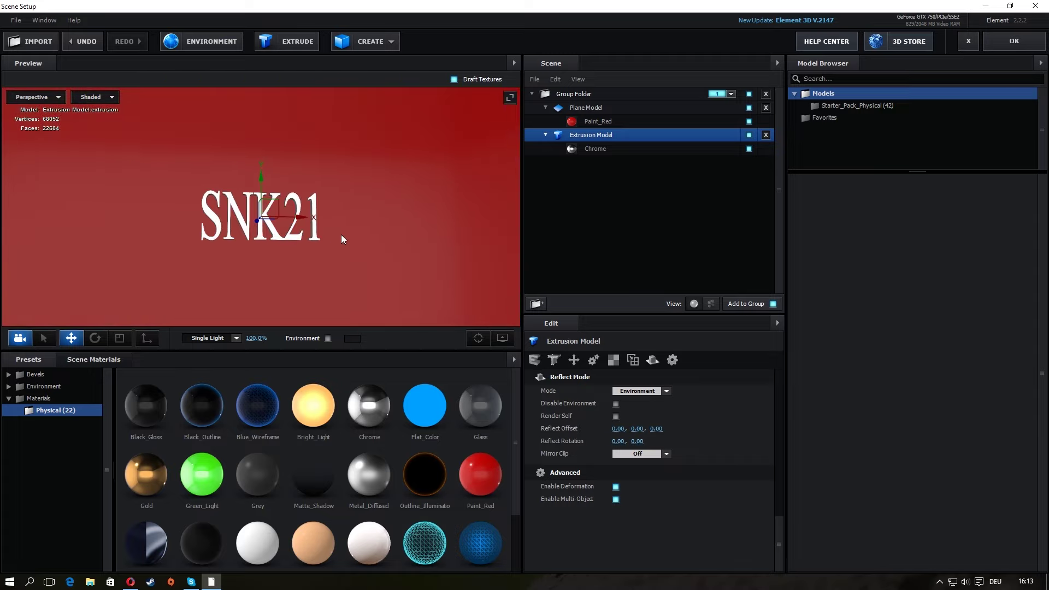
# - Return to the E3D composition and add a 35 mm camera layer, Kamera 1
pyautogui.click(1006, 43)
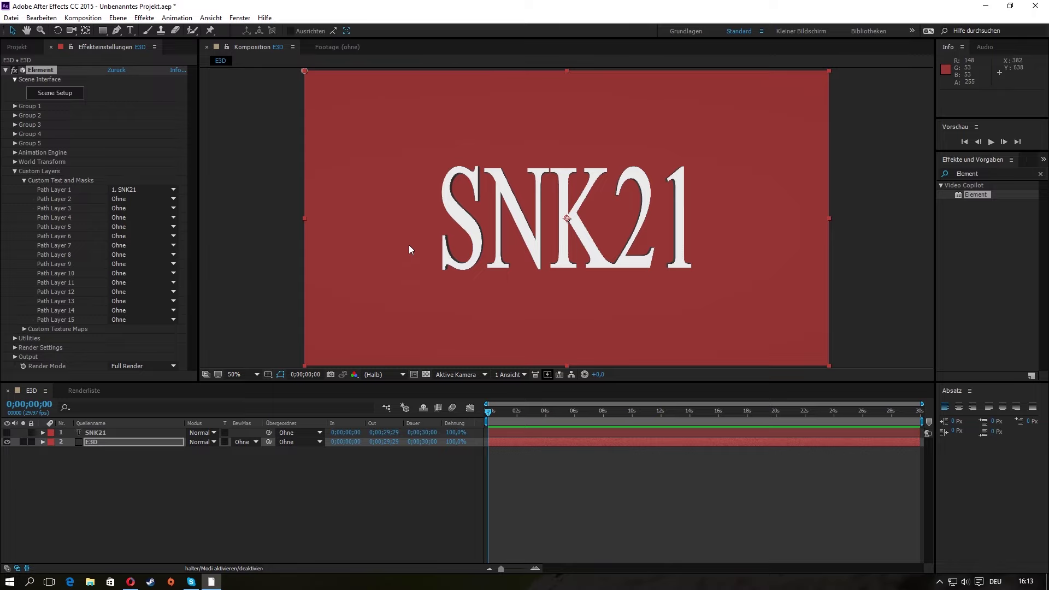
pyautogui.click(118, 18)
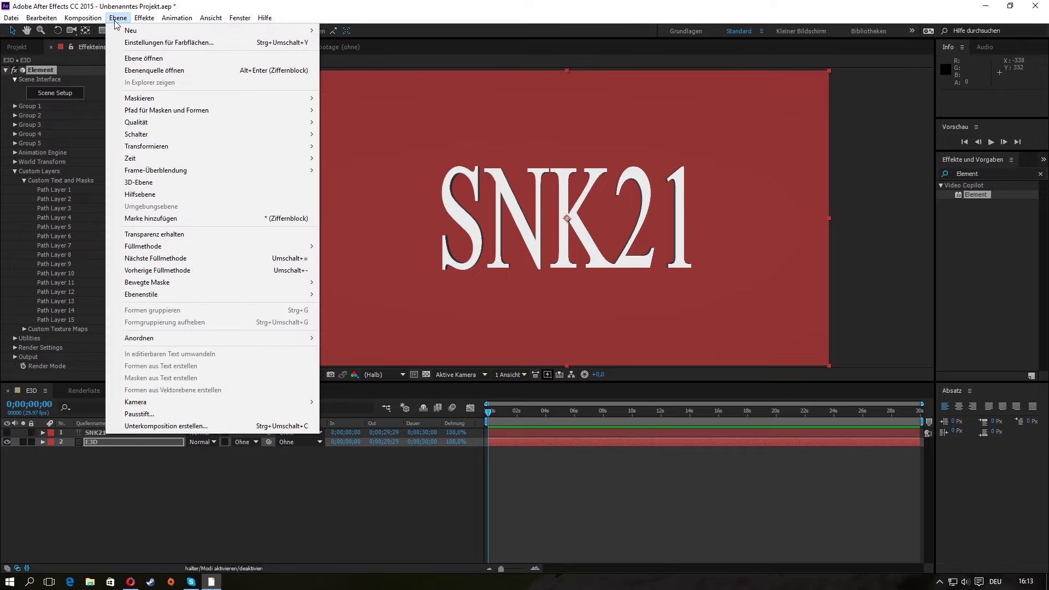
pyautogui.moveTo(162, 31)
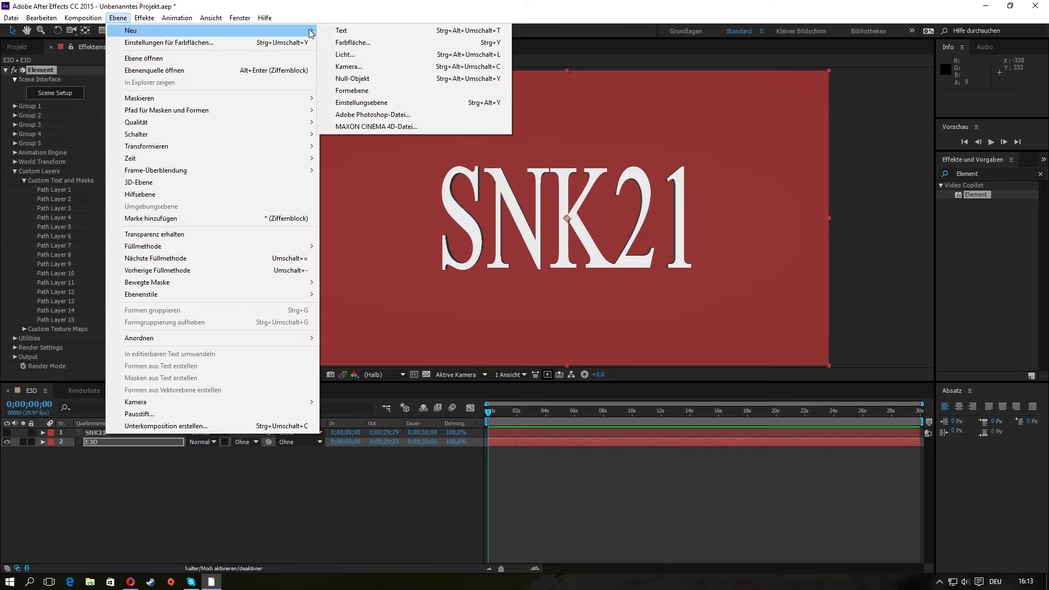
pyautogui.click(356, 68)
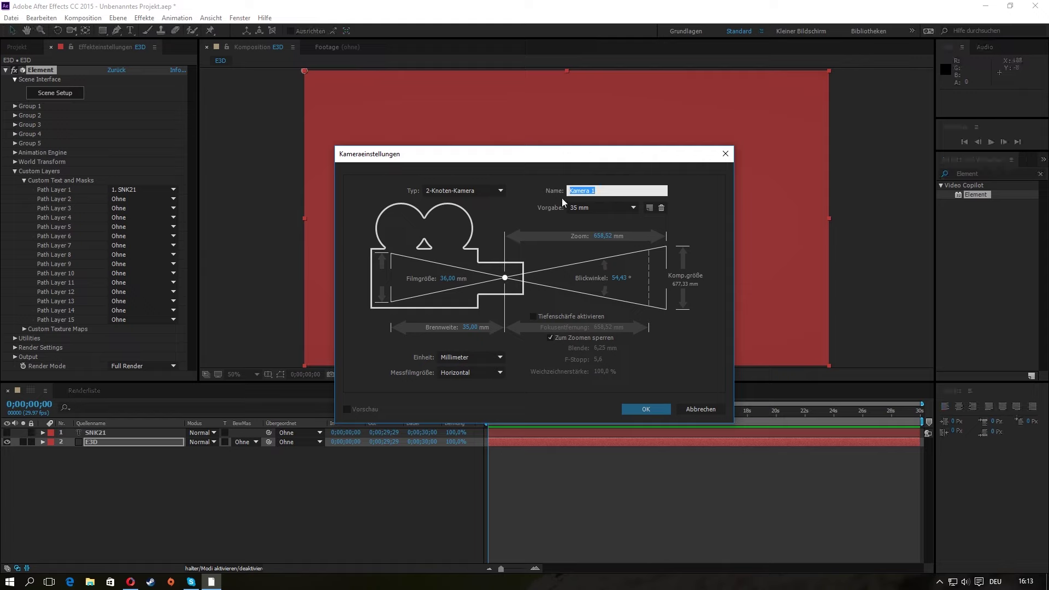
pyautogui.click(602, 209)
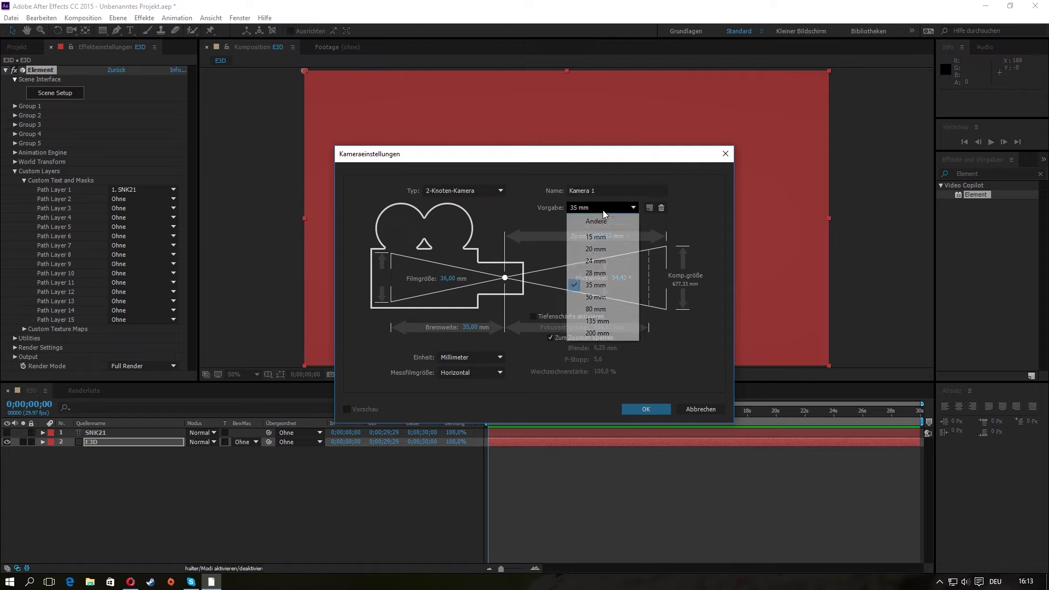
pyautogui.click(595, 286)
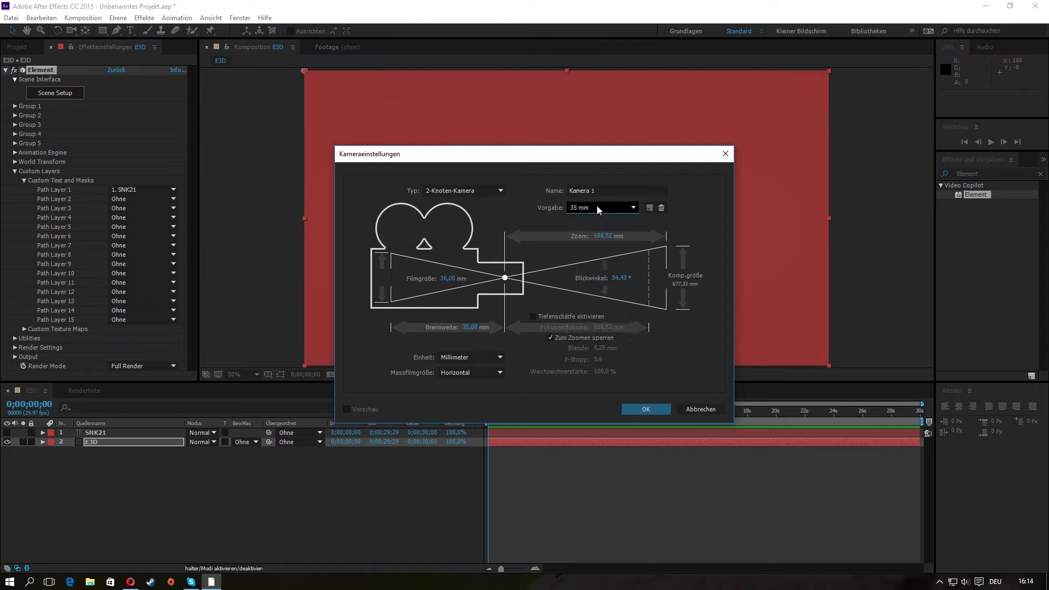
pyautogui.click(650, 408)
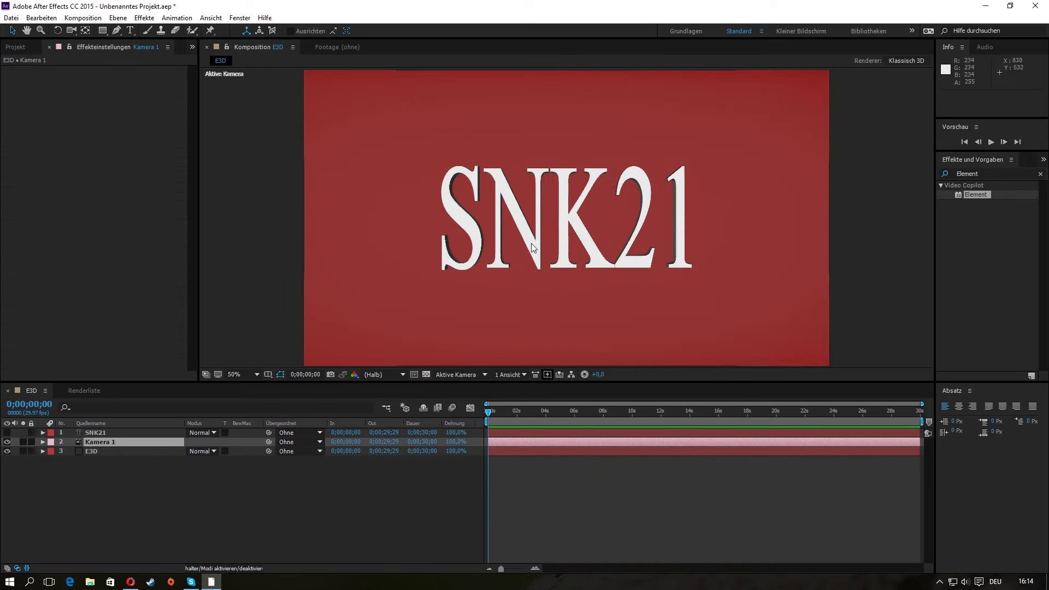
pyautogui.click(71, 30)
# - Orbit Kamera 1 to view the chrome SNK21 text at an angle
pyautogui.moveTo(549, 254)
pyautogui.mouseDown()
pyautogui.moveTo(552, 231)
pyautogui.moveTo(546, 255)
pyautogui.mouseUp()
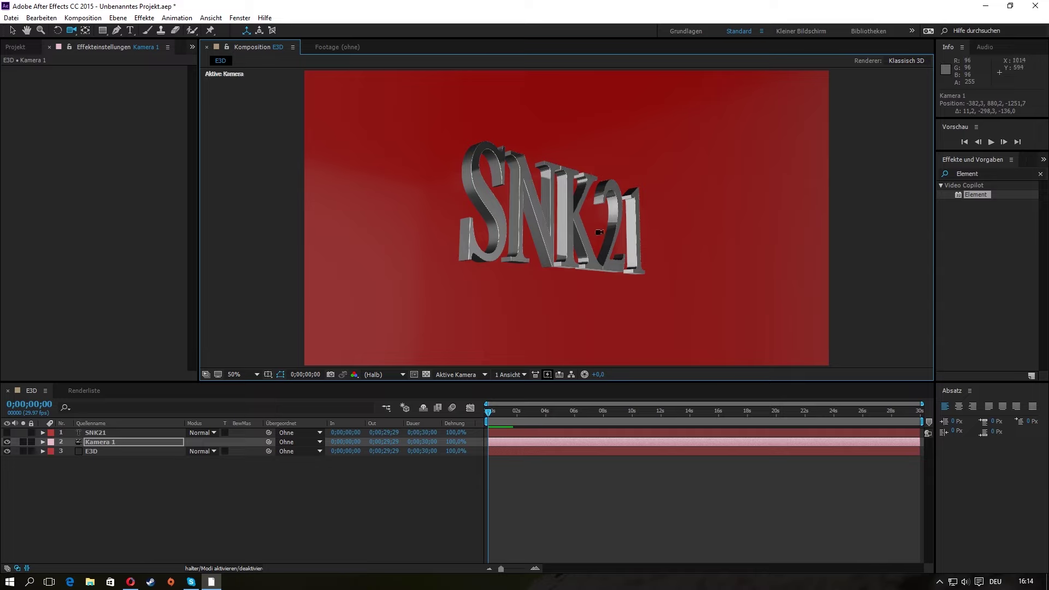
pyautogui.press(',')
pyautogui.press(',')
pyautogui.press('.')
# - Set starting keyframes on Kamera 1's Point of Interest, Position, Orientation and X/Y/Z Rotation
pyautogui.click(7, 441)
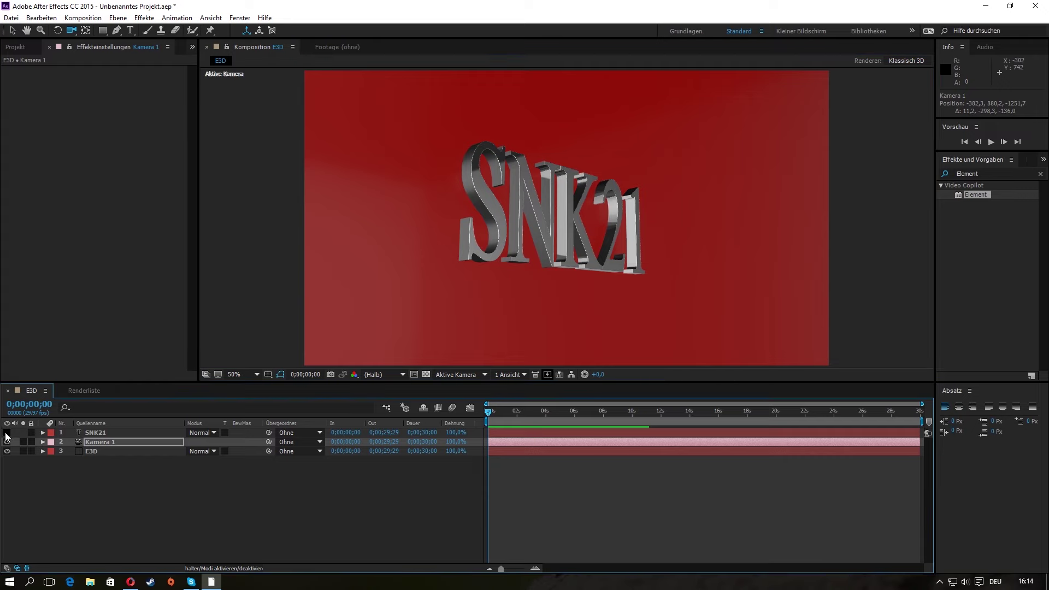
pyautogui.click(42, 441)
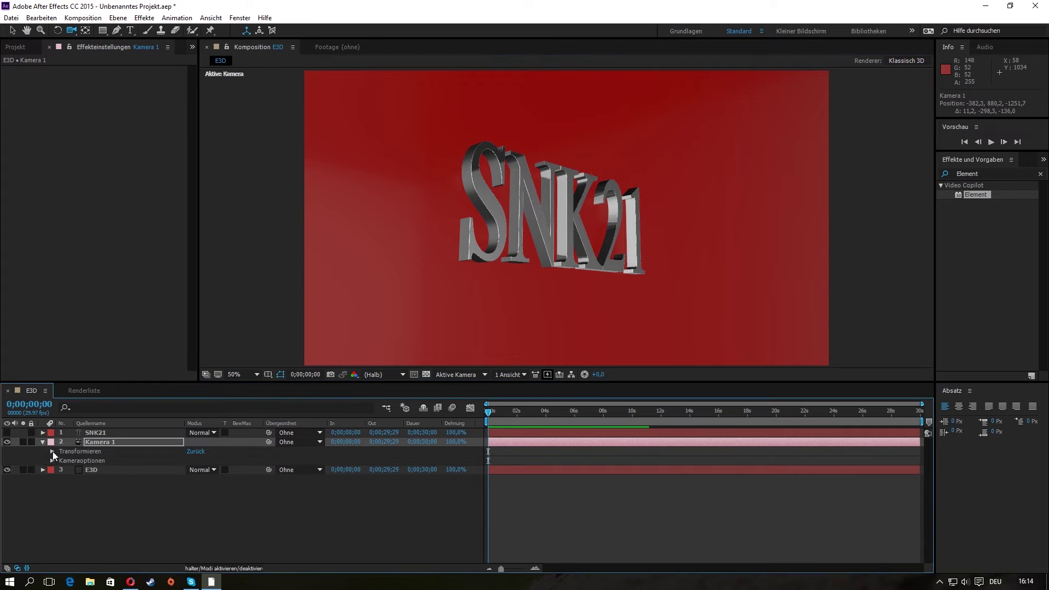
pyautogui.click(52, 452)
pyautogui.click(71, 462)
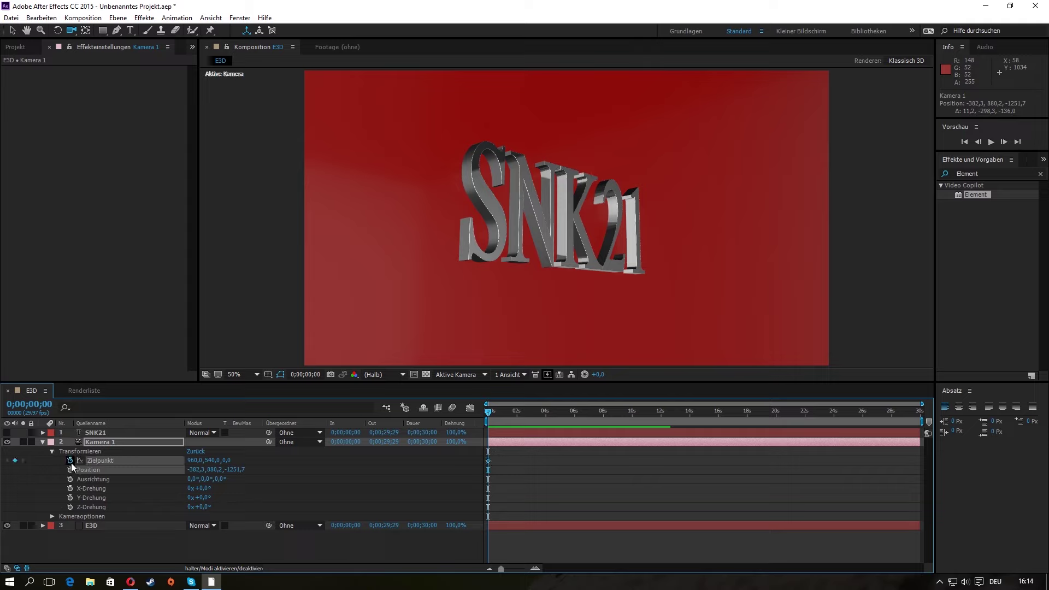
pyautogui.click(69, 470)
pyautogui.click(69, 479)
pyautogui.click(70, 488)
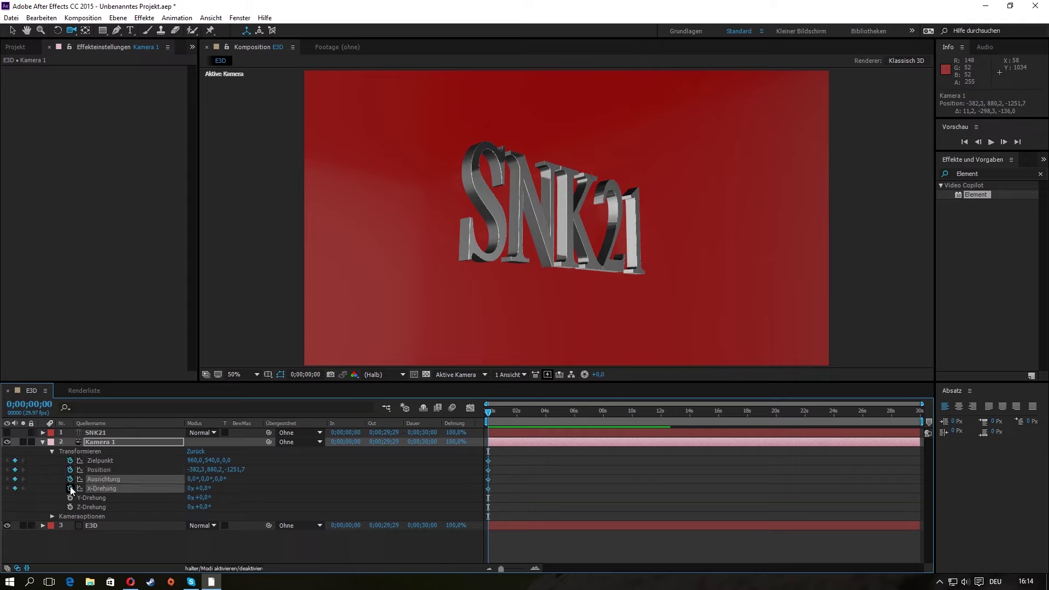
pyautogui.click(68, 498)
pyautogui.click(68, 506)
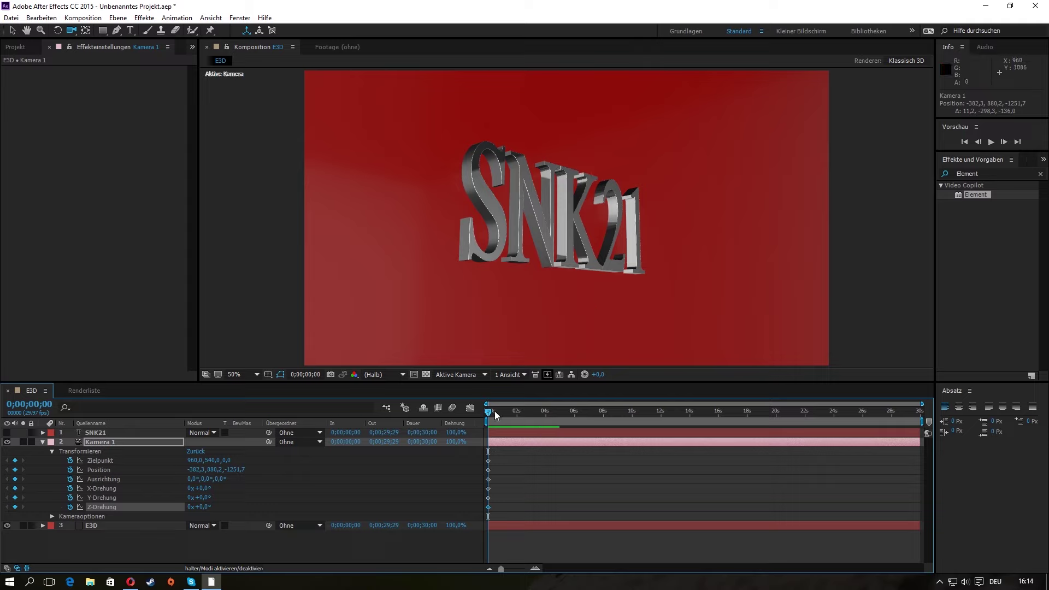
# - At 0;00;06;01, swing Kamera 1 around the SNK21 text and preview the camera move
pyautogui.moveTo(490, 417); pyautogui.dragTo(576, 414)
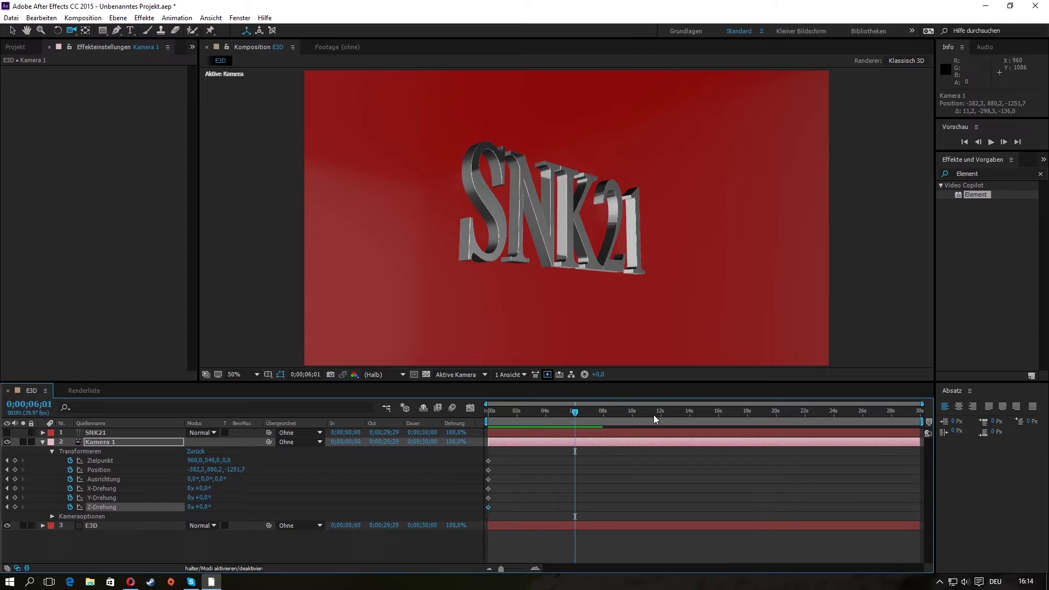
pyautogui.moveTo(705, 236)
pyautogui.mouseDown()
pyautogui.moveTo(668, 242)
pyautogui.moveTo(678, 238)
pyautogui.mouseUp()
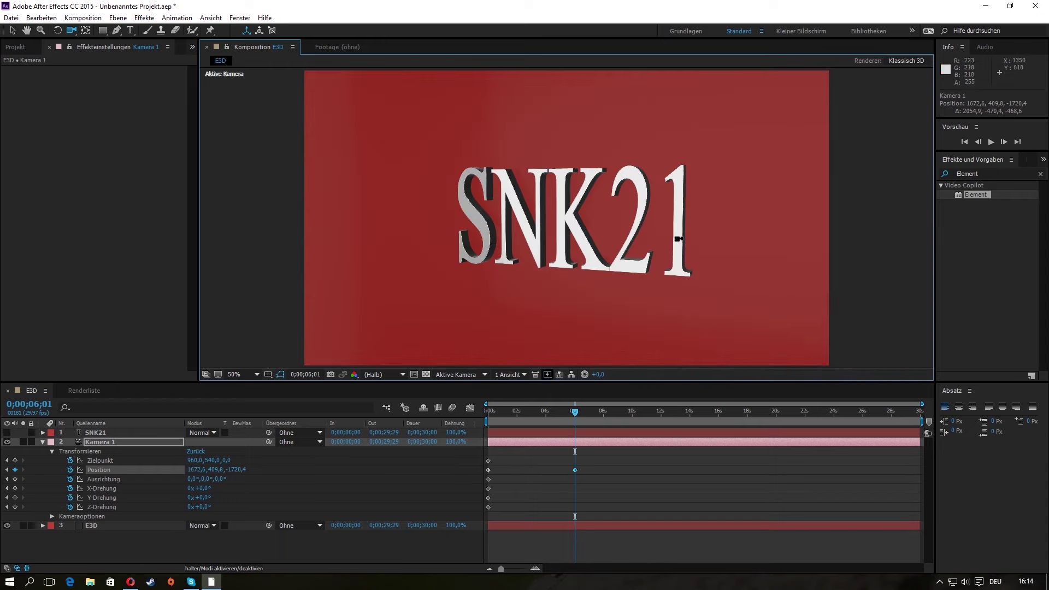
pyautogui.moveTo(678, 238); pyautogui.dragTo(682, 235)
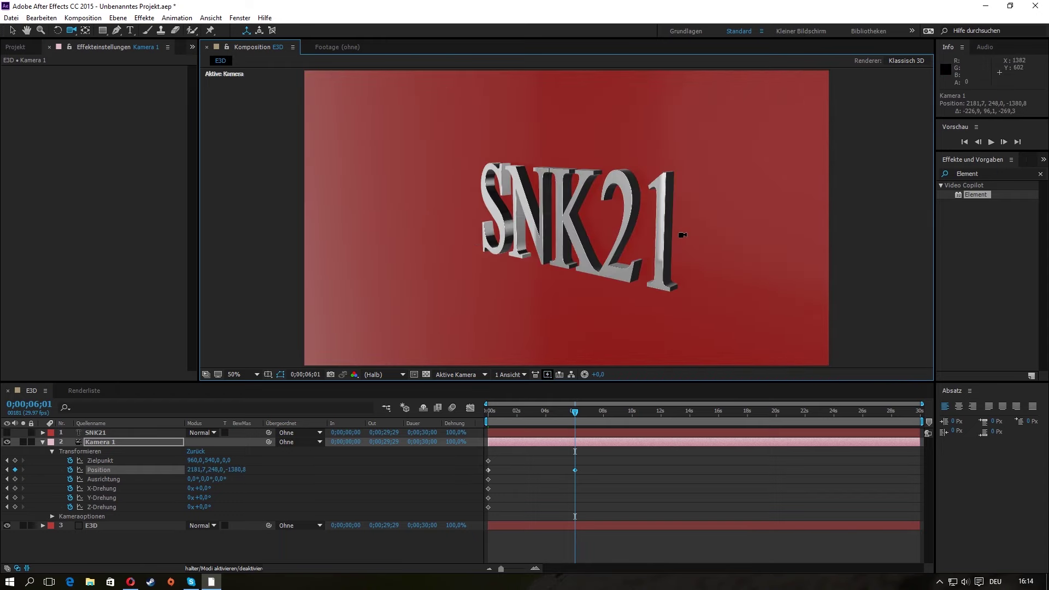
pyautogui.click(990, 142)
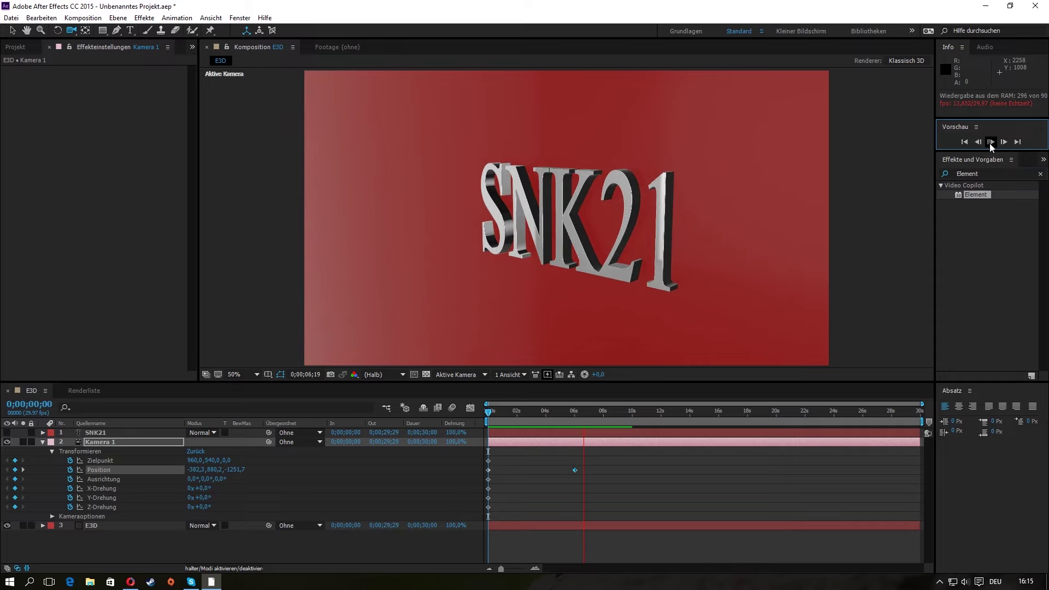
# - Replay the preview, then end the E3D work area at 0;00;06;02 and zoom the timeline to it
pyautogui.click(990, 142)
pyautogui.click(990, 142)
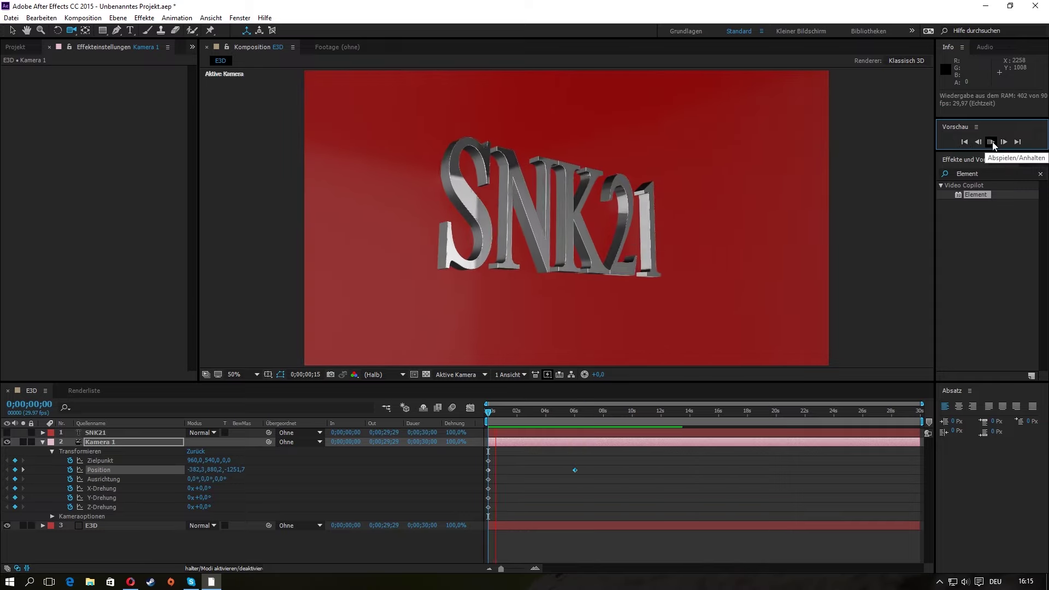
pyautogui.click(992, 142)
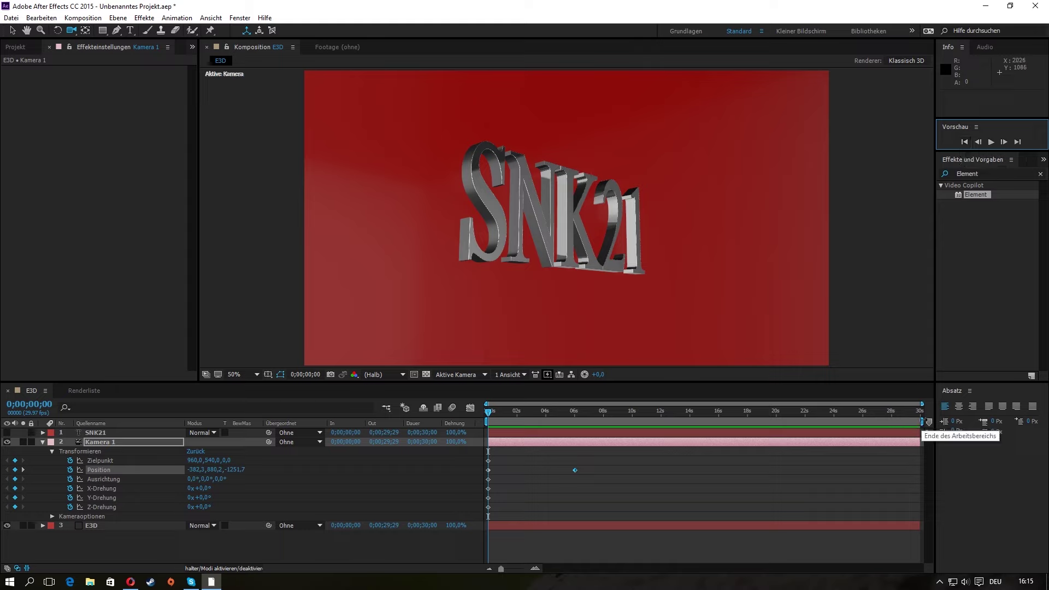
pyautogui.moveTo(922, 422); pyautogui.dragTo(579, 423)
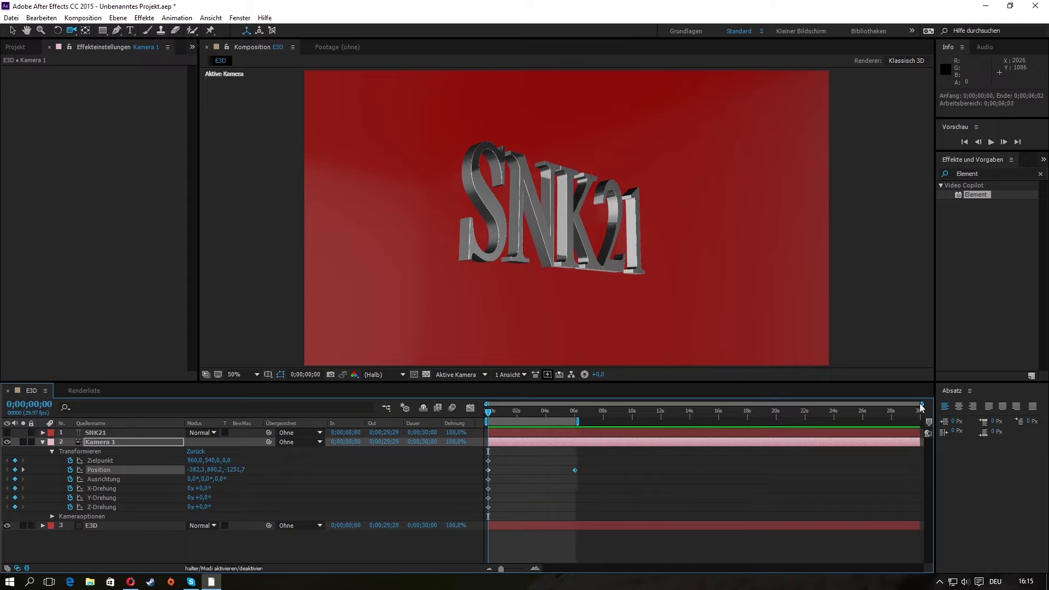
pyautogui.moveTo(923, 404); pyautogui.dragTo(684, 403)
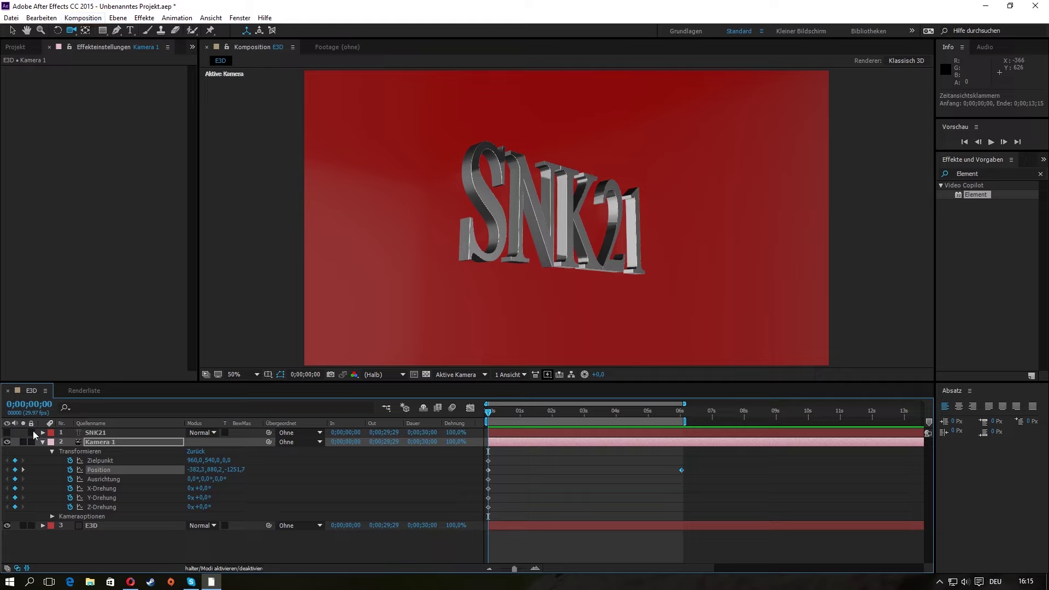
# - Deselect the camera layer and add the E3D composition to the render queue
pyautogui.click(69, 552)
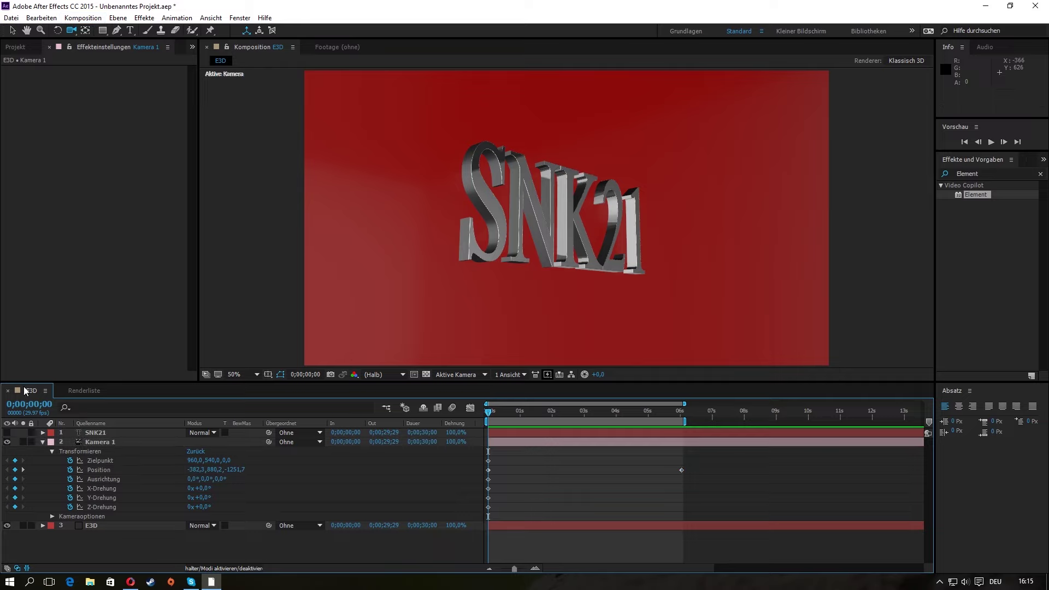
pyautogui.click(118, 18)
pyautogui.click(116, 20)
pyautogui.click(42, 18)
pyautogui.moveTo(70, 20)
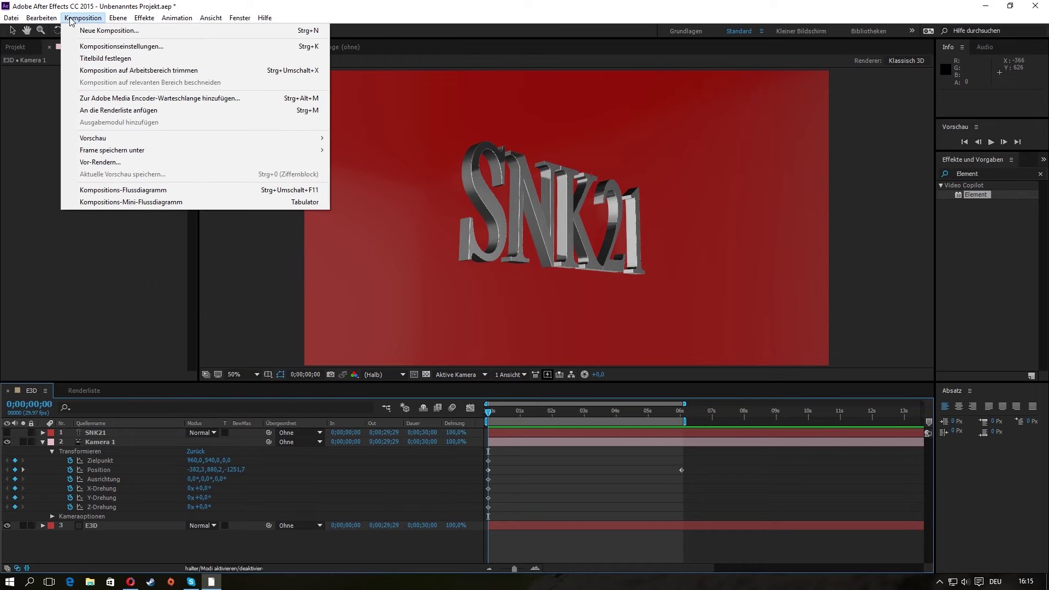
pyautogui.click(156, 113)
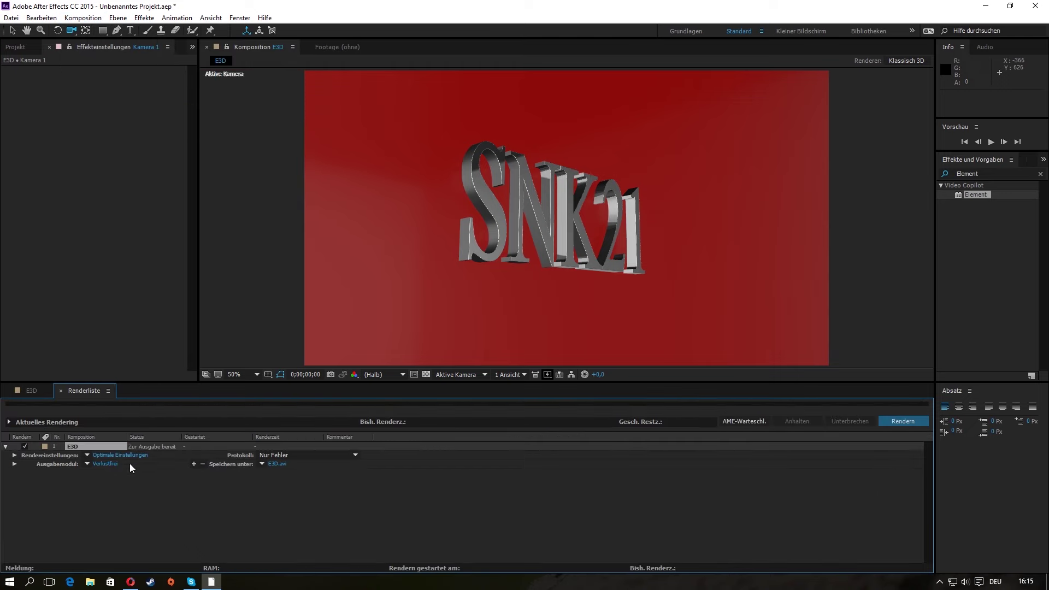
# - Confirm the render settings and set the output file to E3D.avi in AVI format
pyautogui.click(117, 455)
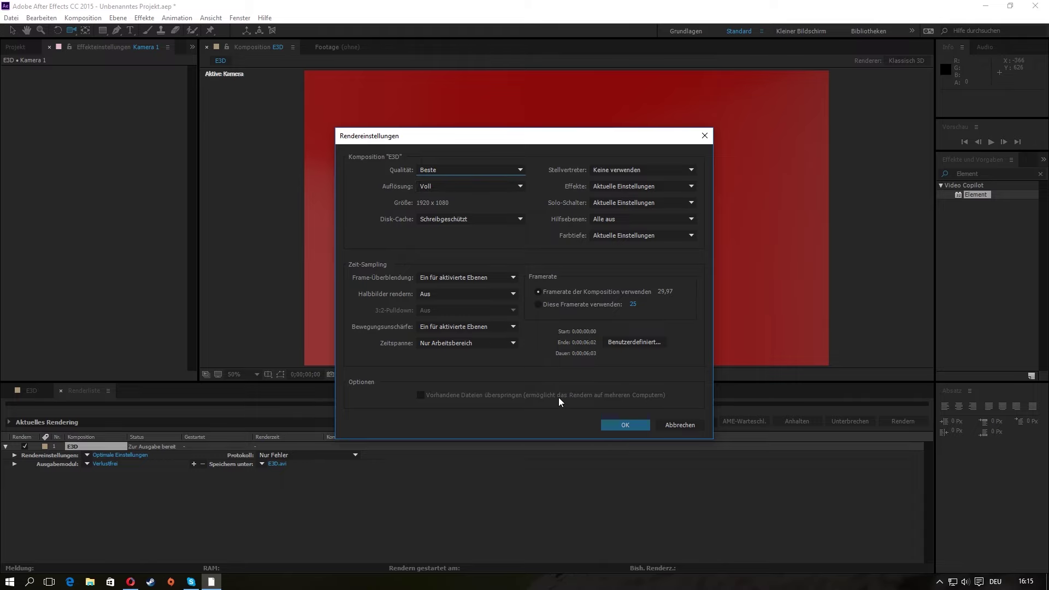
pyautogui.click(625, 426)
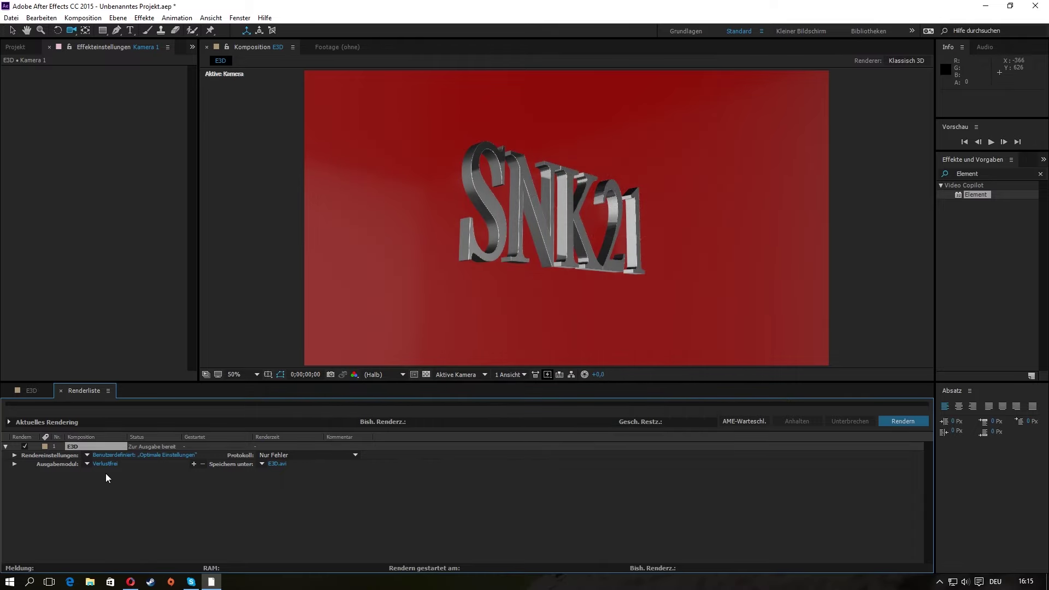
pyautogui.click(276, 463)
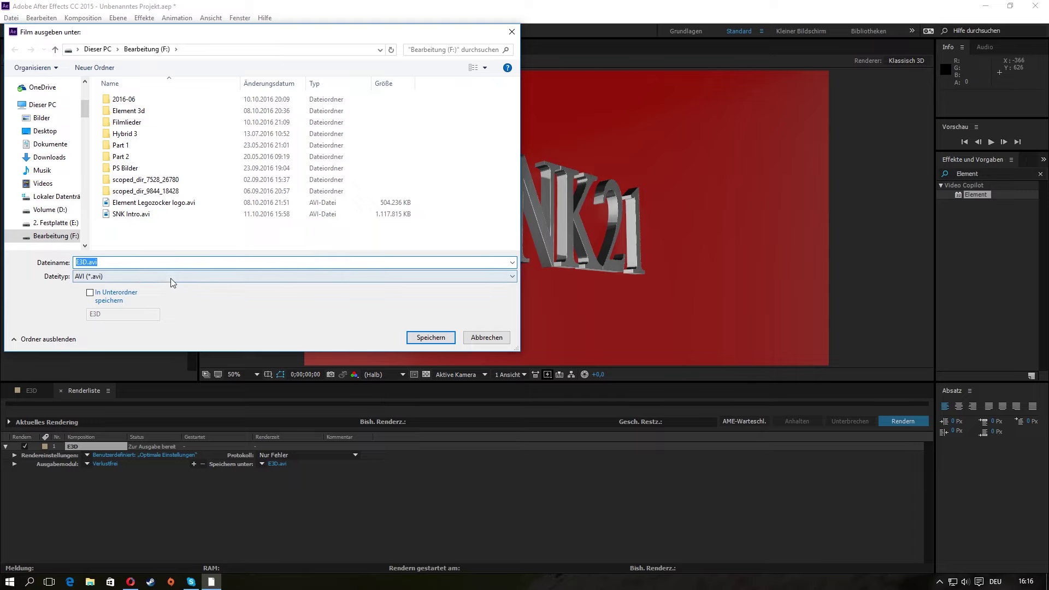
pyautogui.click(169, 278)
pyautogui.click(167, 283)
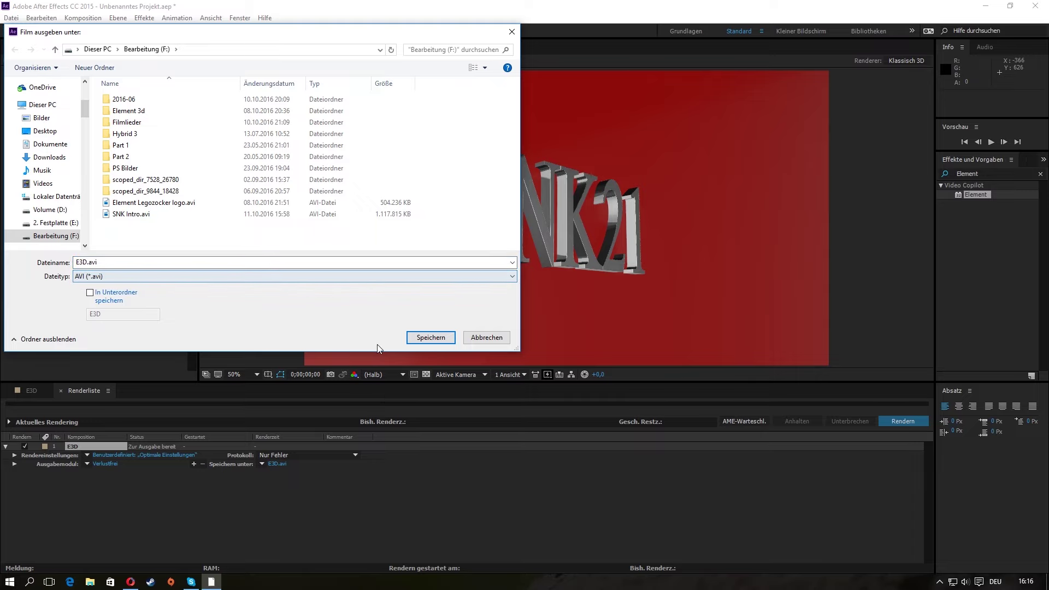
pyautogui.click(437, 338)
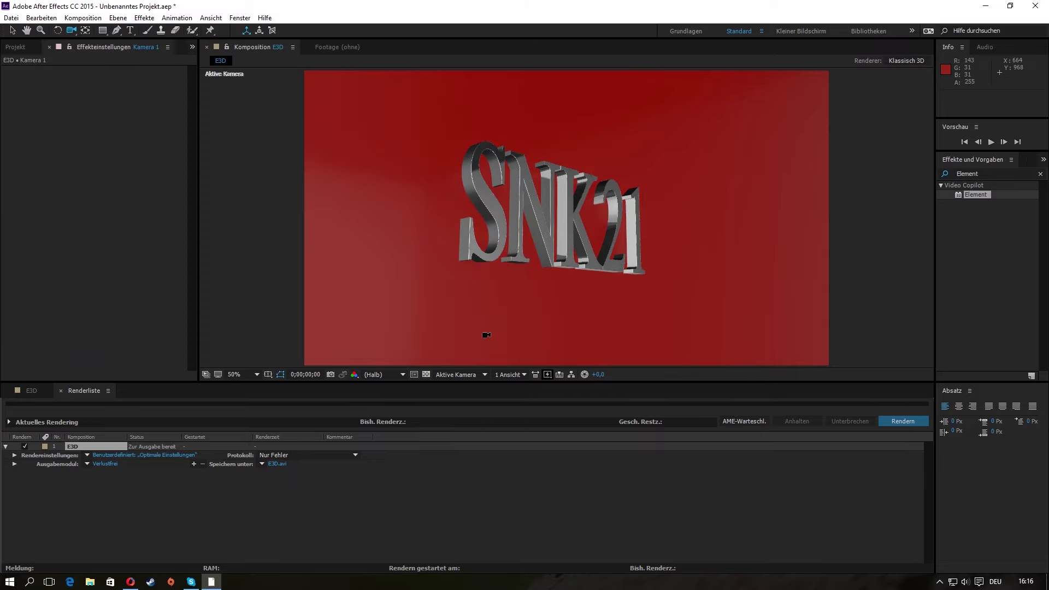